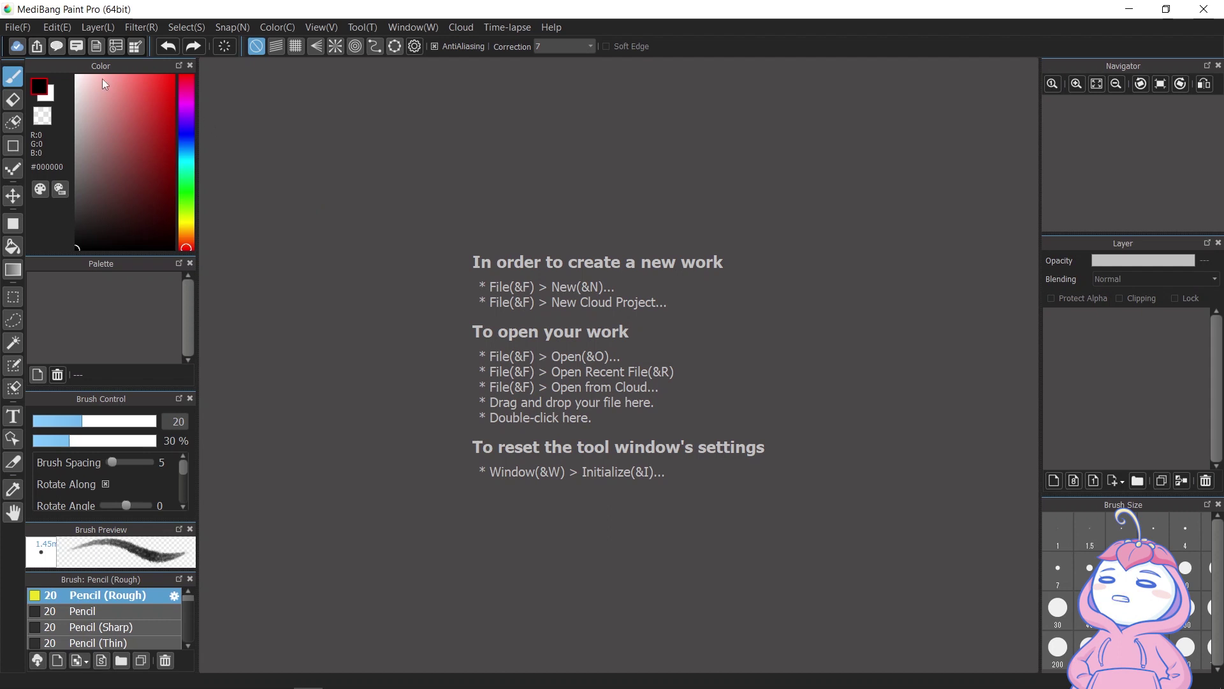
Create a new comic canvas from the Doujinshi (A5 finished): 350dpi preset
click(17, 27)
click(34, 47)
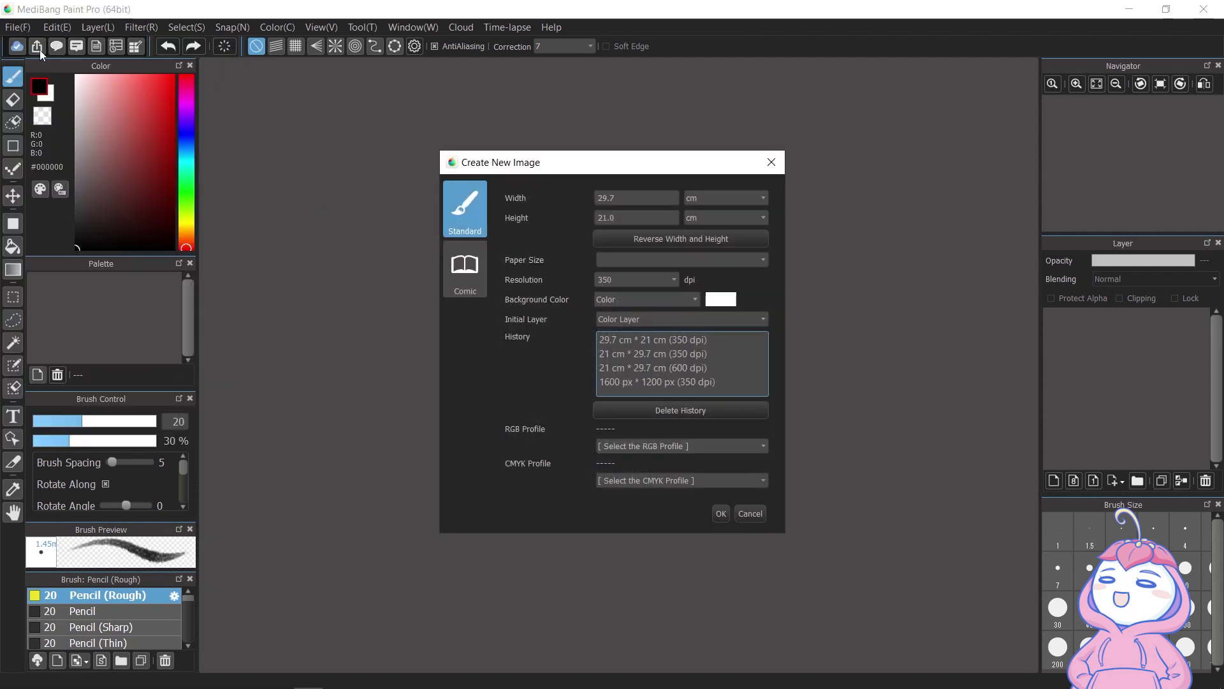
click(465, 267)
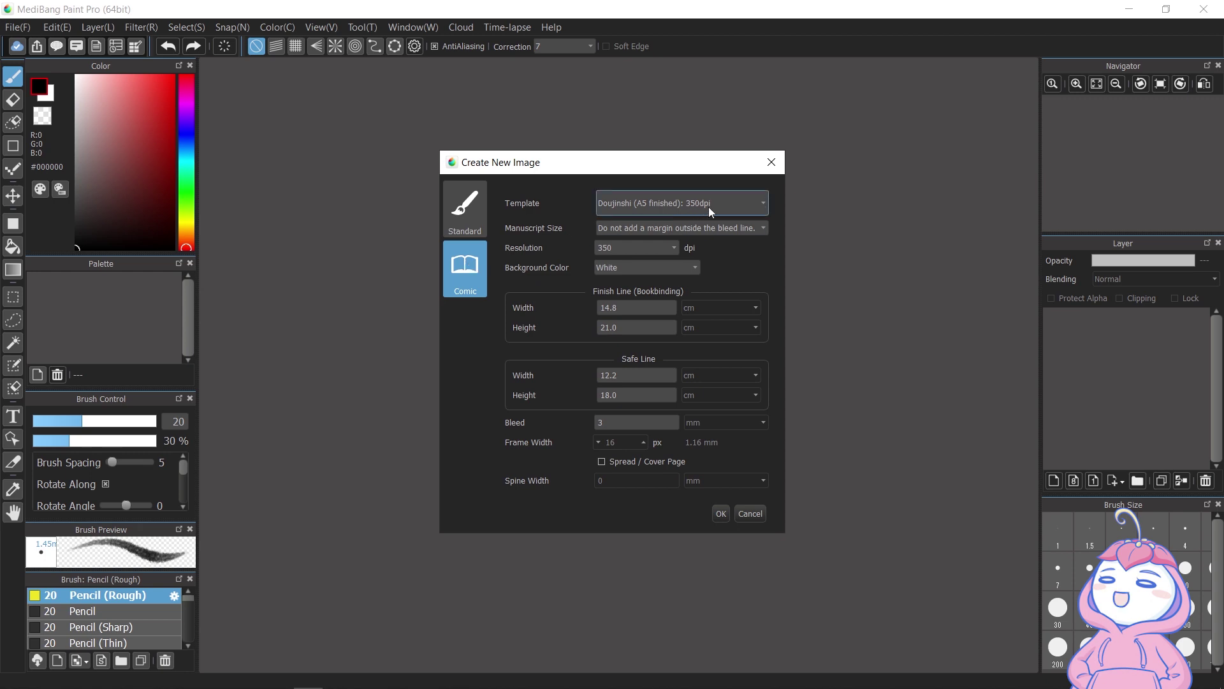
click(725, 206)
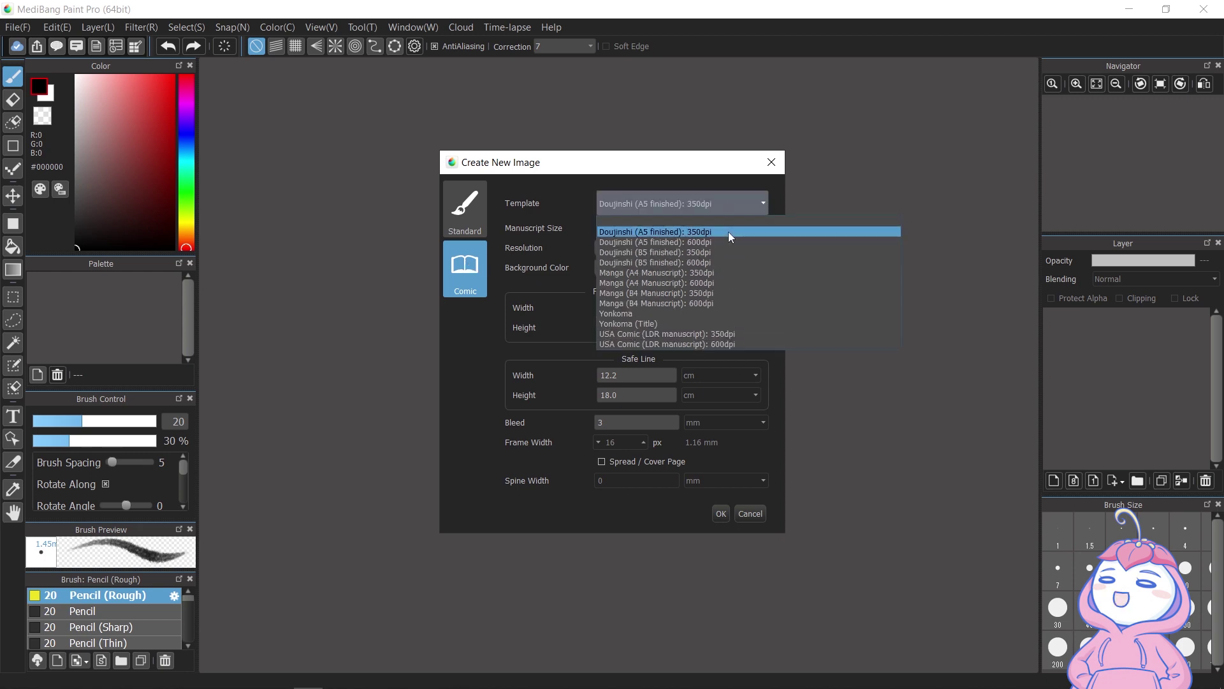
click(729, 232)
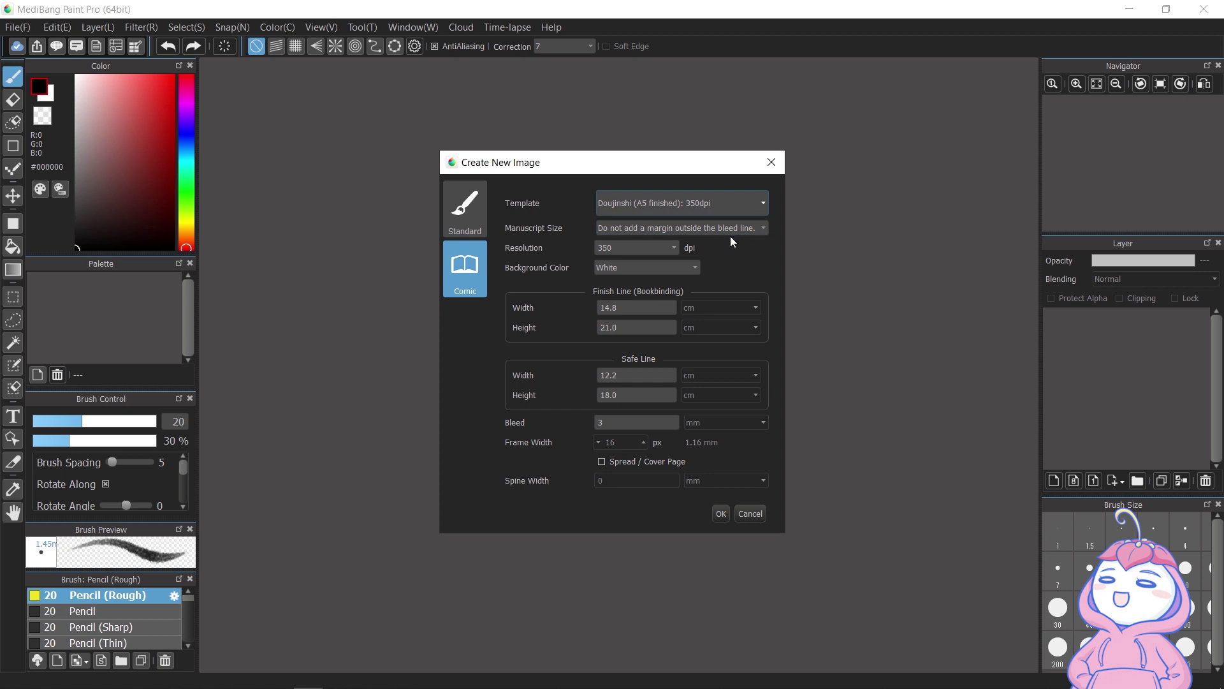
click(724, 514)
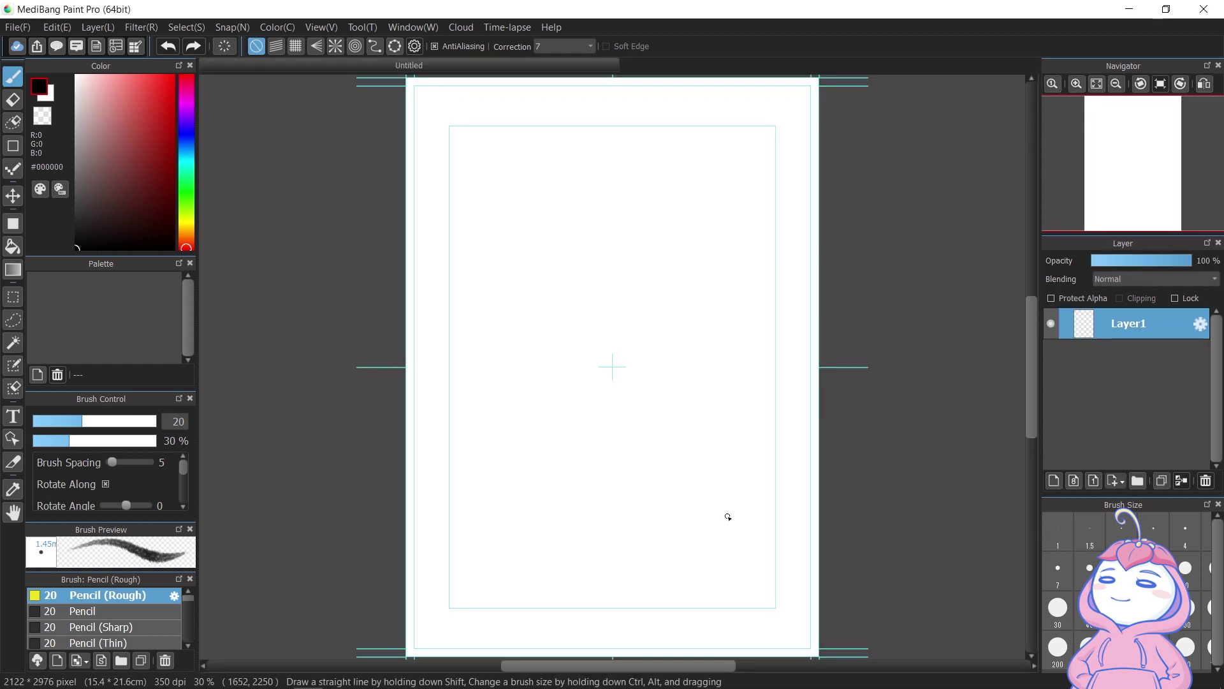
Create a second canvas of the same preset laid out as a two-page spread
key(ctrl+n)
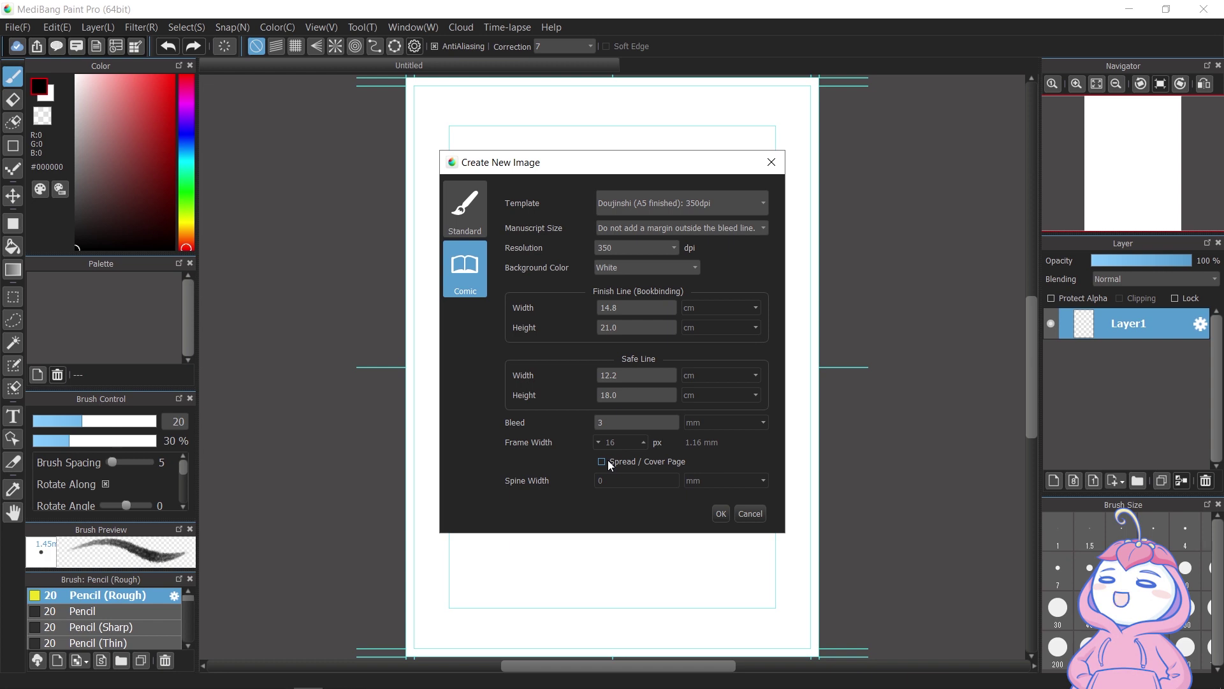
click(607, 461)
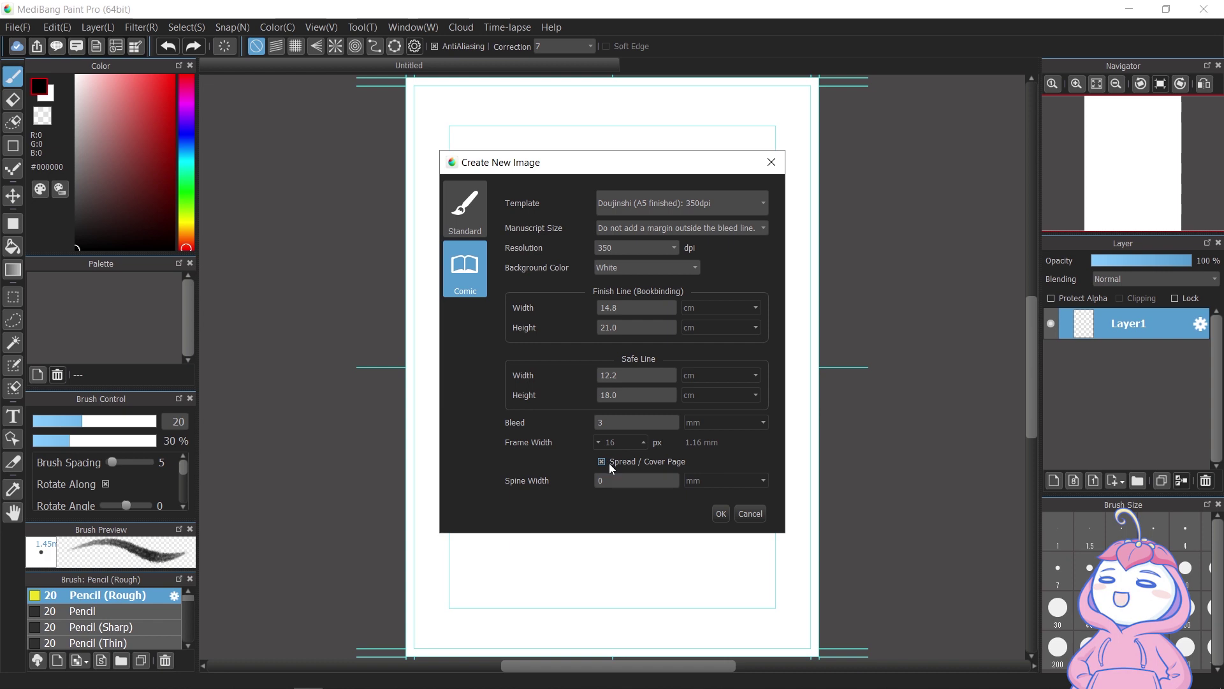
click(726, 513)
scroll(541, 318, down, 2)
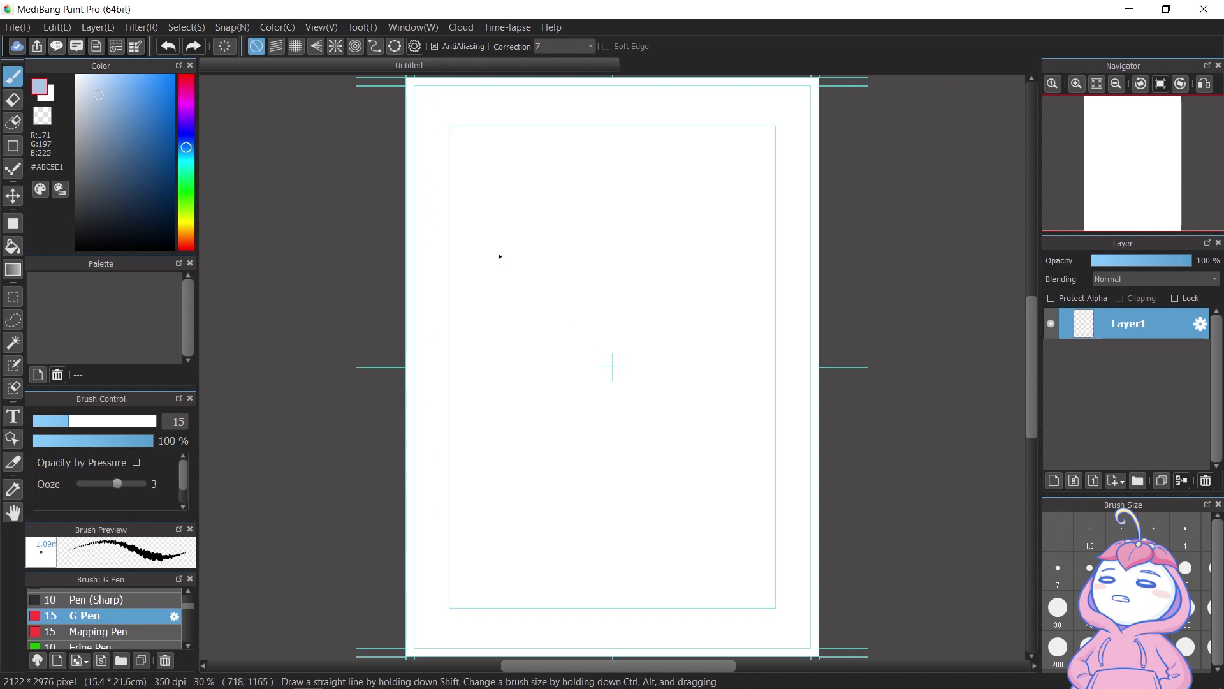
Hide the manga guide lines, then show them again
click(327, 27)
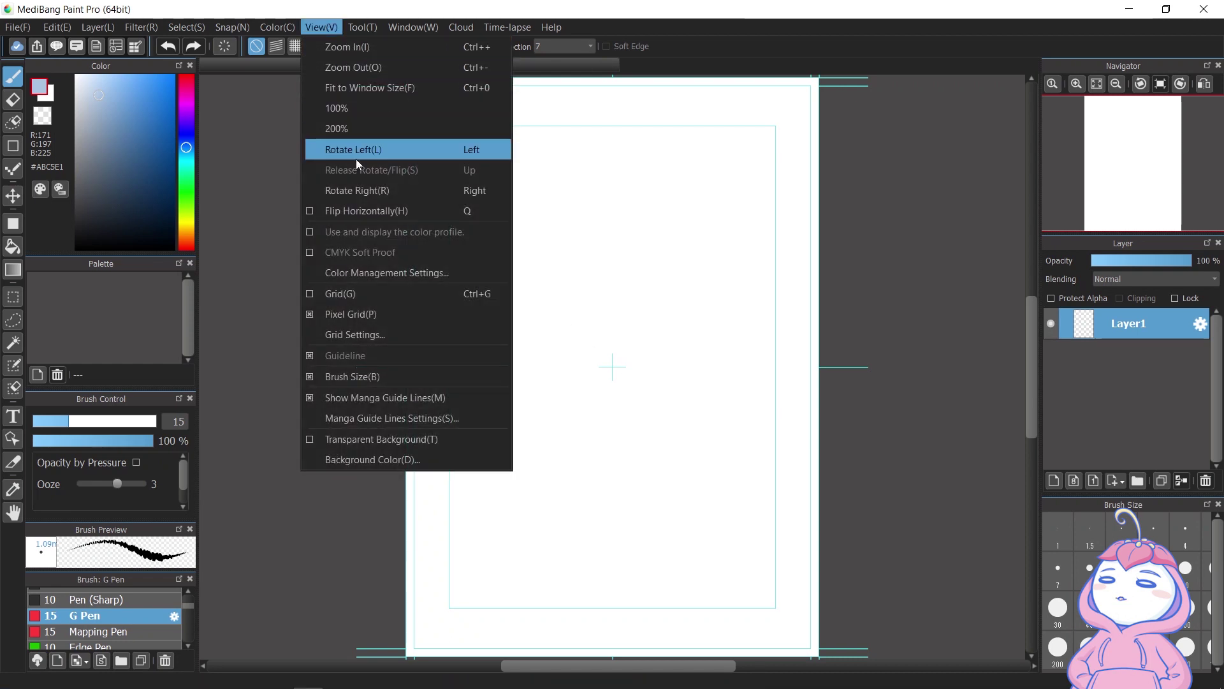
click(396, 396)
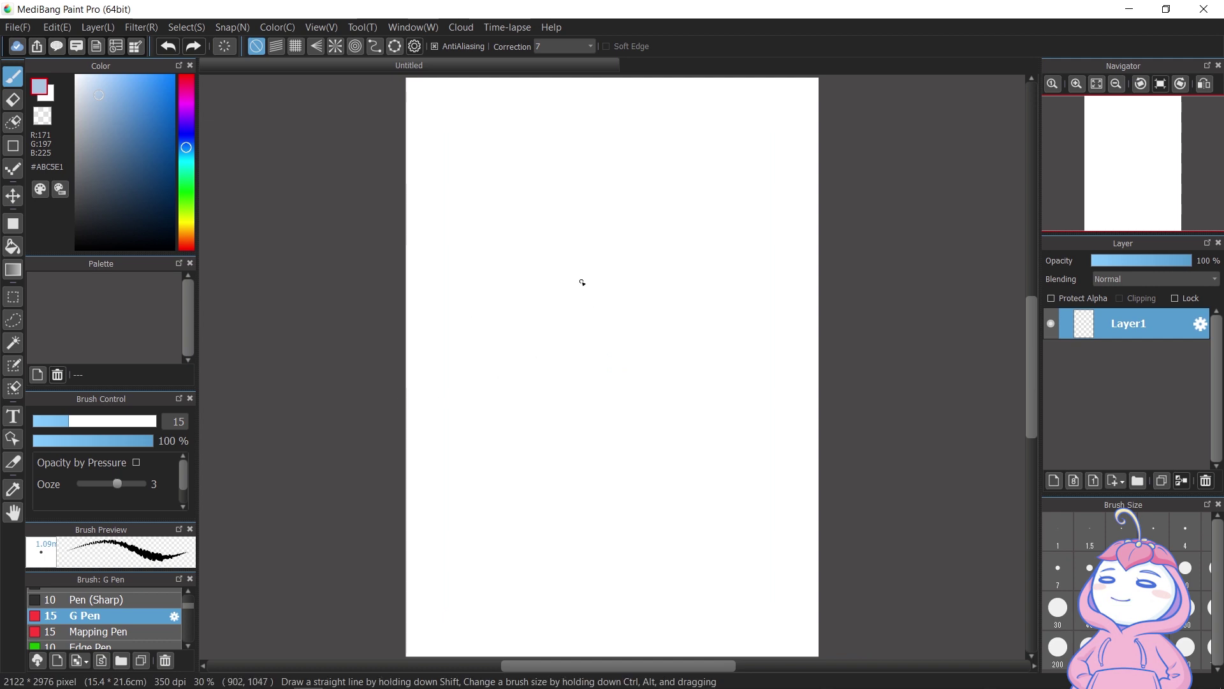
click(321, 26)
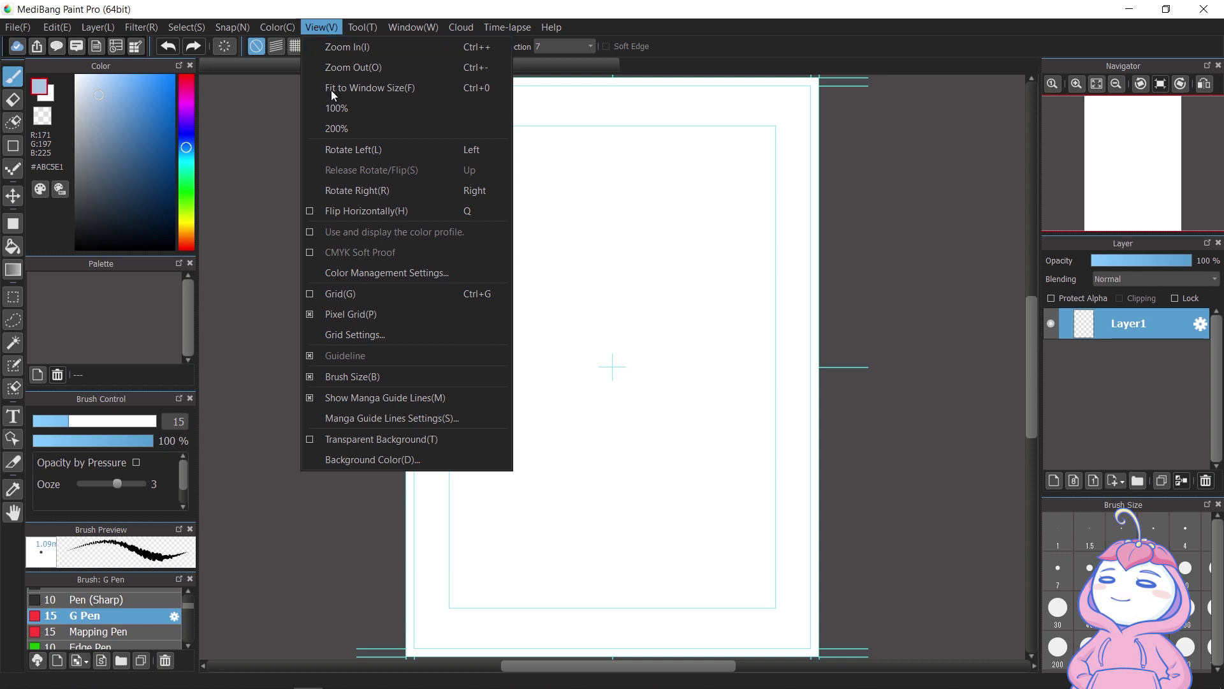
Set the manga guide finish line to 12 × 18 cm, keeping the canvas size unchanged
click(387, 419)
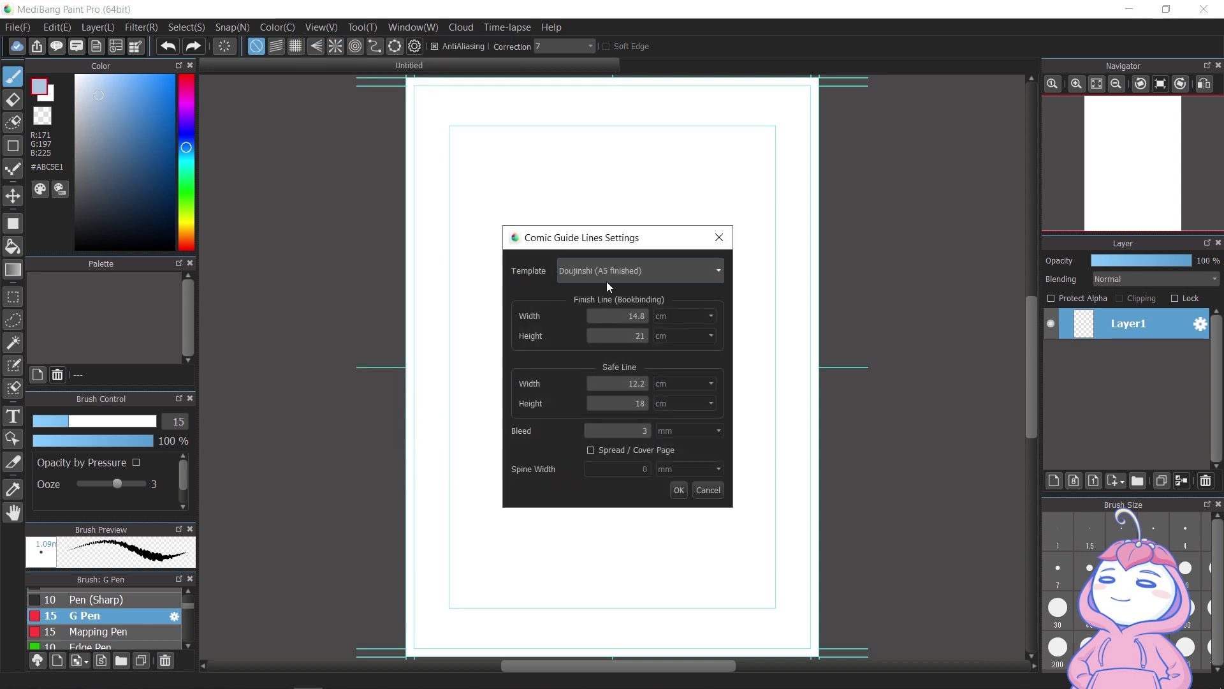
drag(606, 241, 946, 164)
click(997, 247)
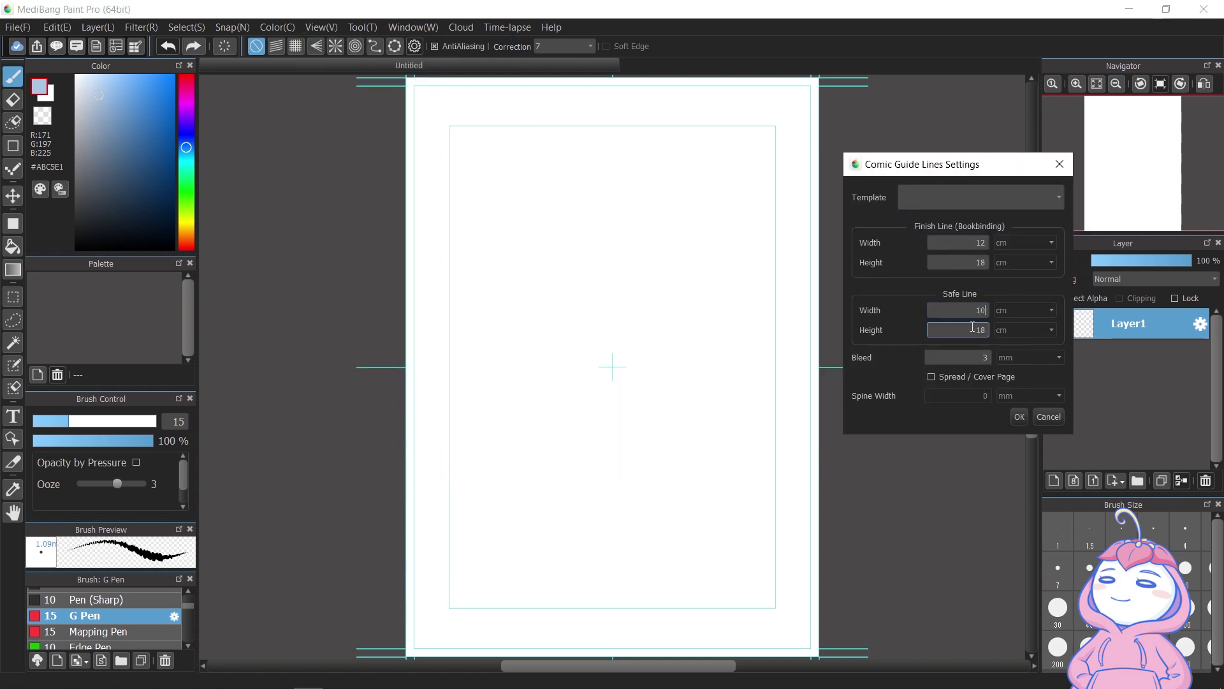
click(1019, 416)
click(729, 389)
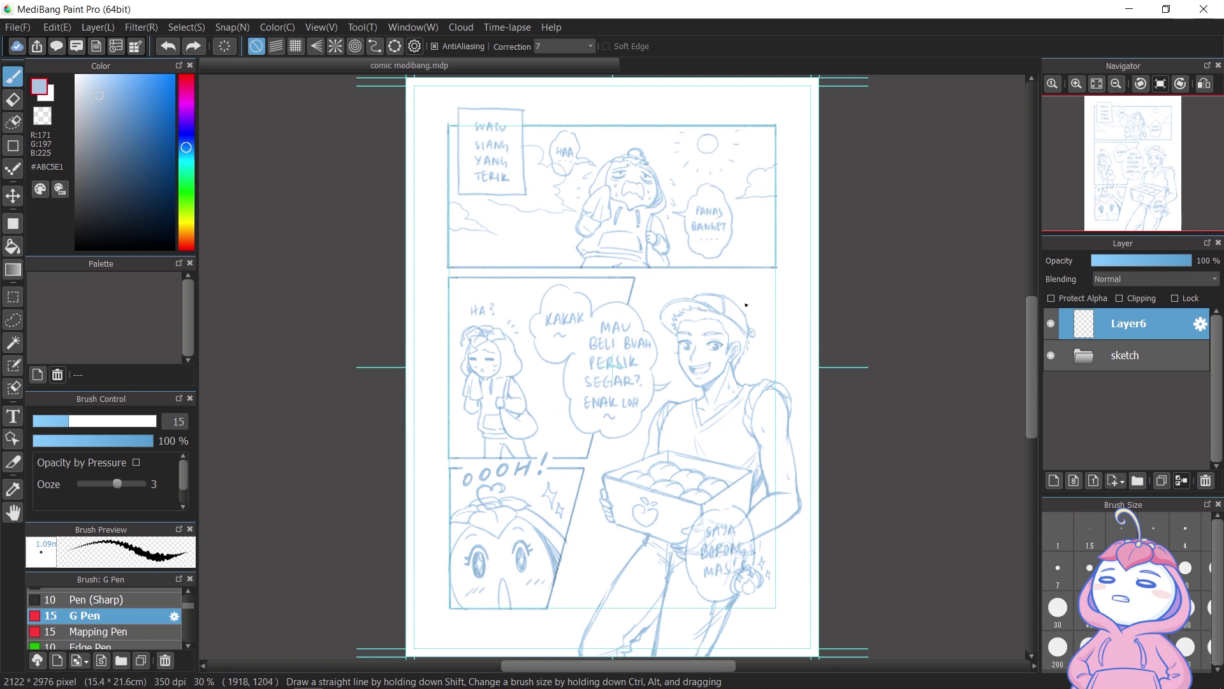
Add a panel material frame with line width 10 and a black border
click(106, 26)
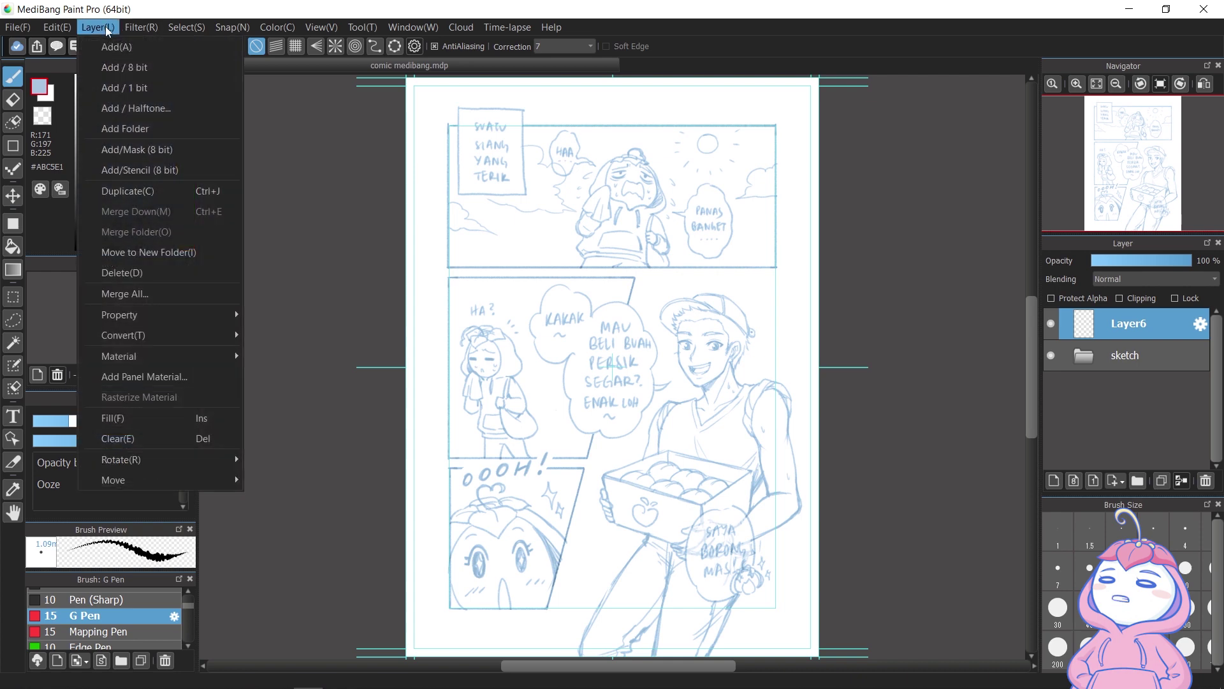
click(189, 375)
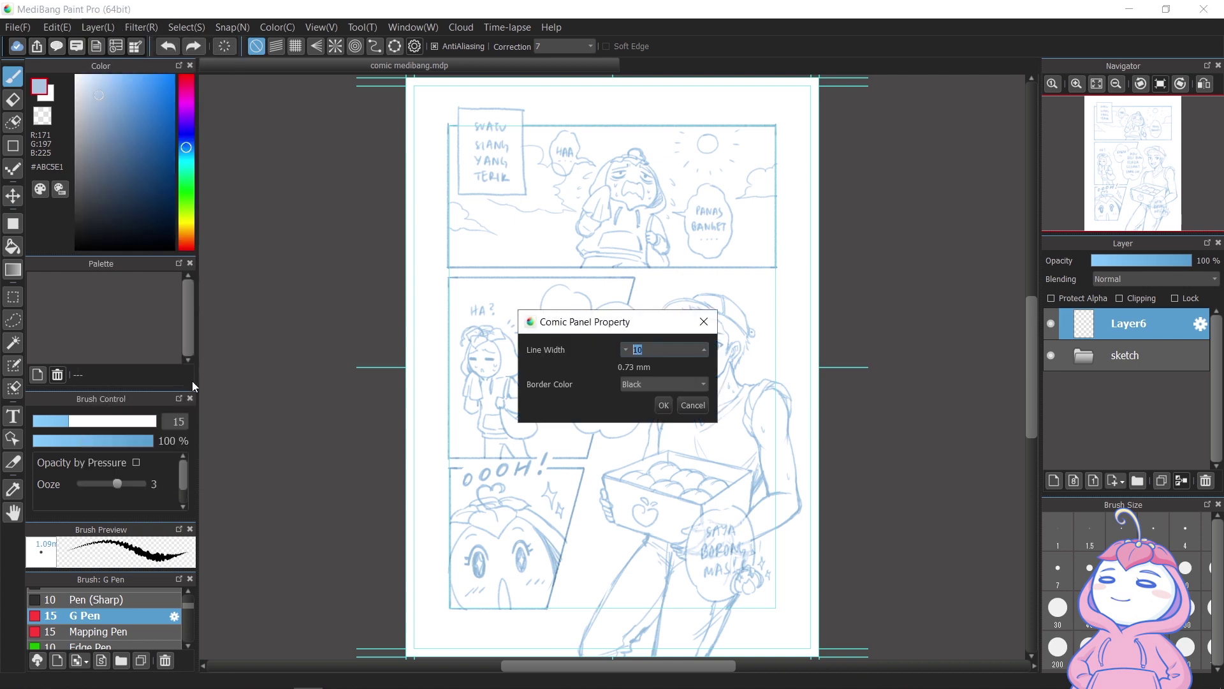
click(705, 350)
click(671, 385)
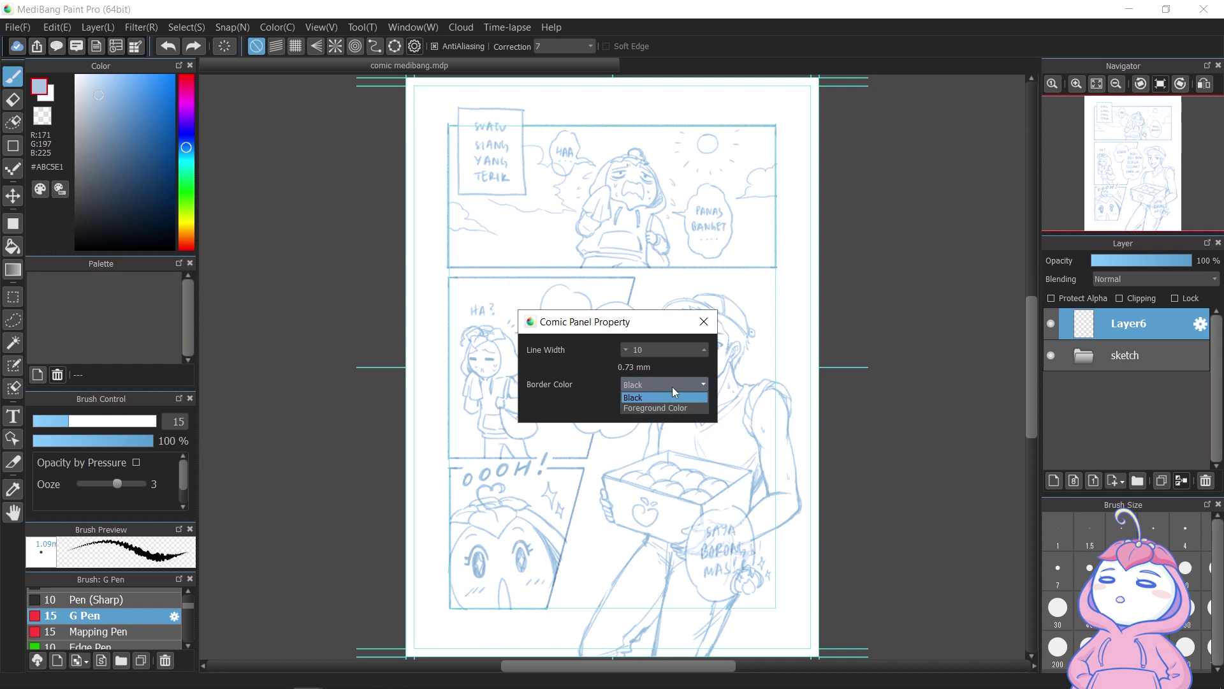
click(672, 387)
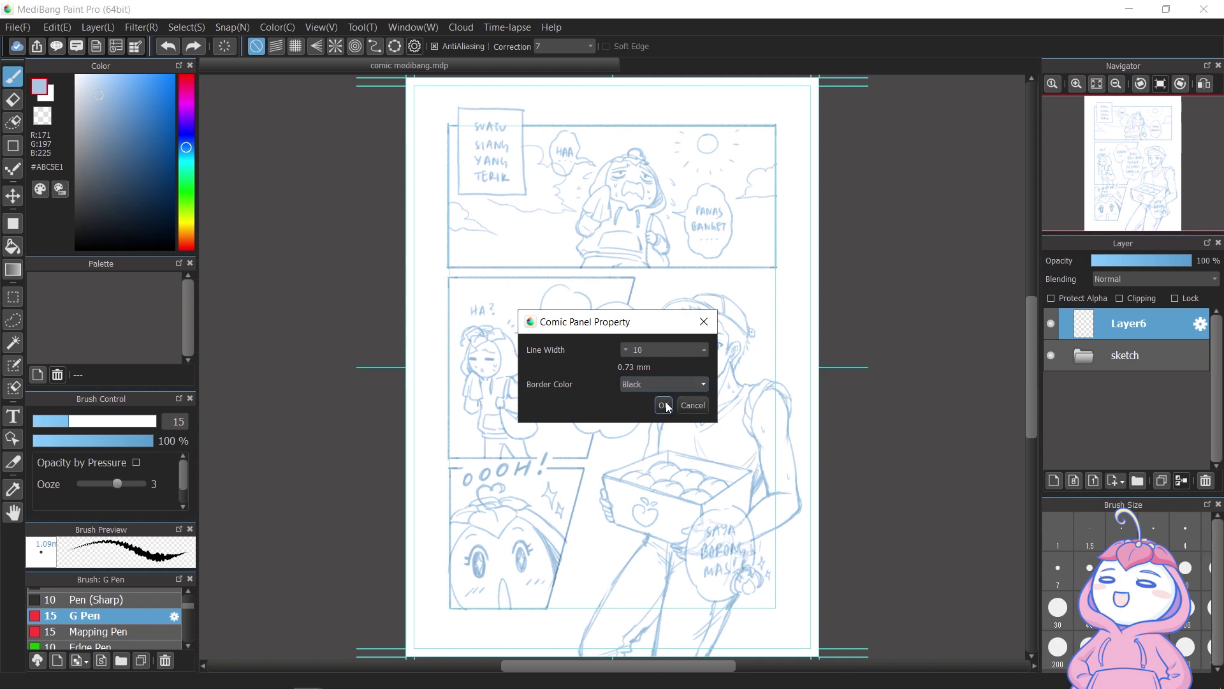
click(665, 404)
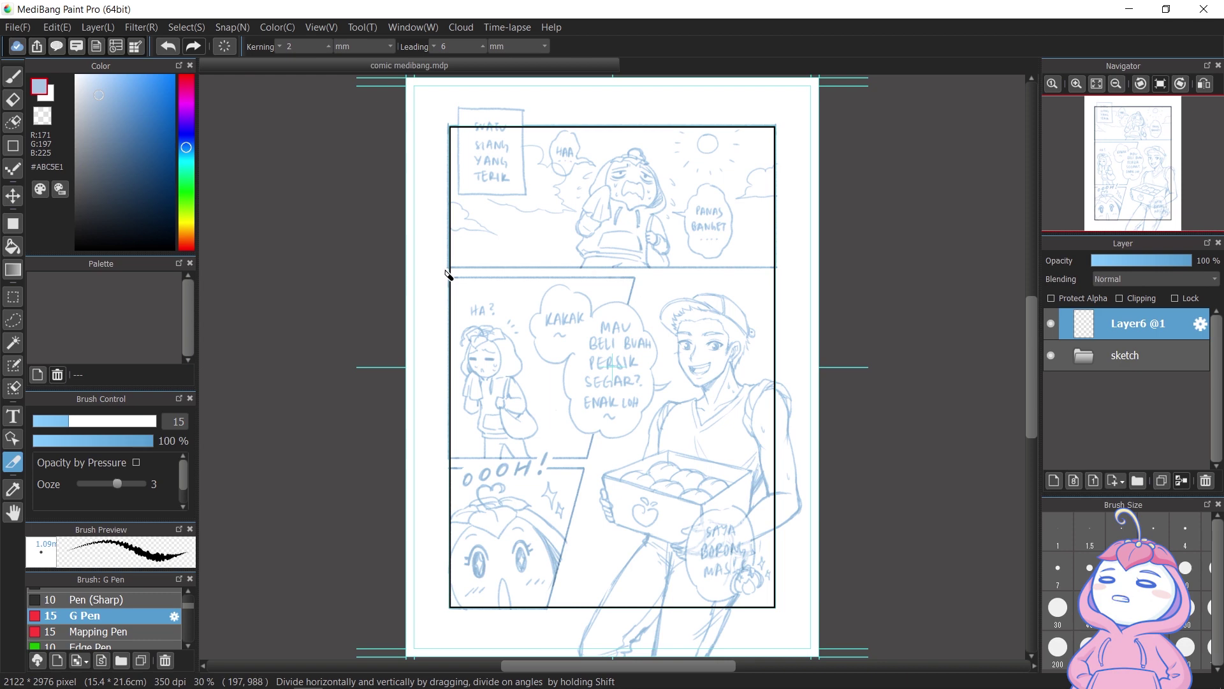
Undo a first split and narrow the panel gutter leading to 3
drag(442, 273, 782, 298)
key(ctrl+z)
click(434, 48)
click(433, 48)
click(433, 48)
Split the frame into a top strip, a diagonal right panel and two stacked left panels
drag(445, 278, 784, 293)
drag(643, 275, 557, 620)
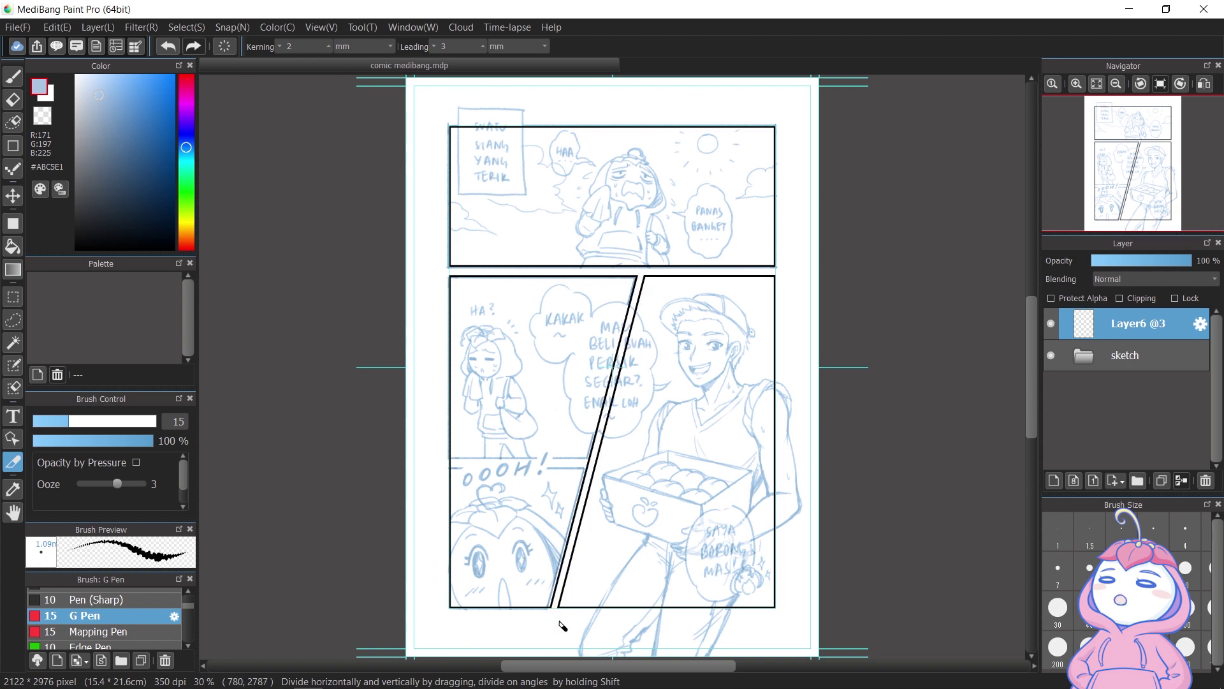
drag(449, 464, 602, 472)
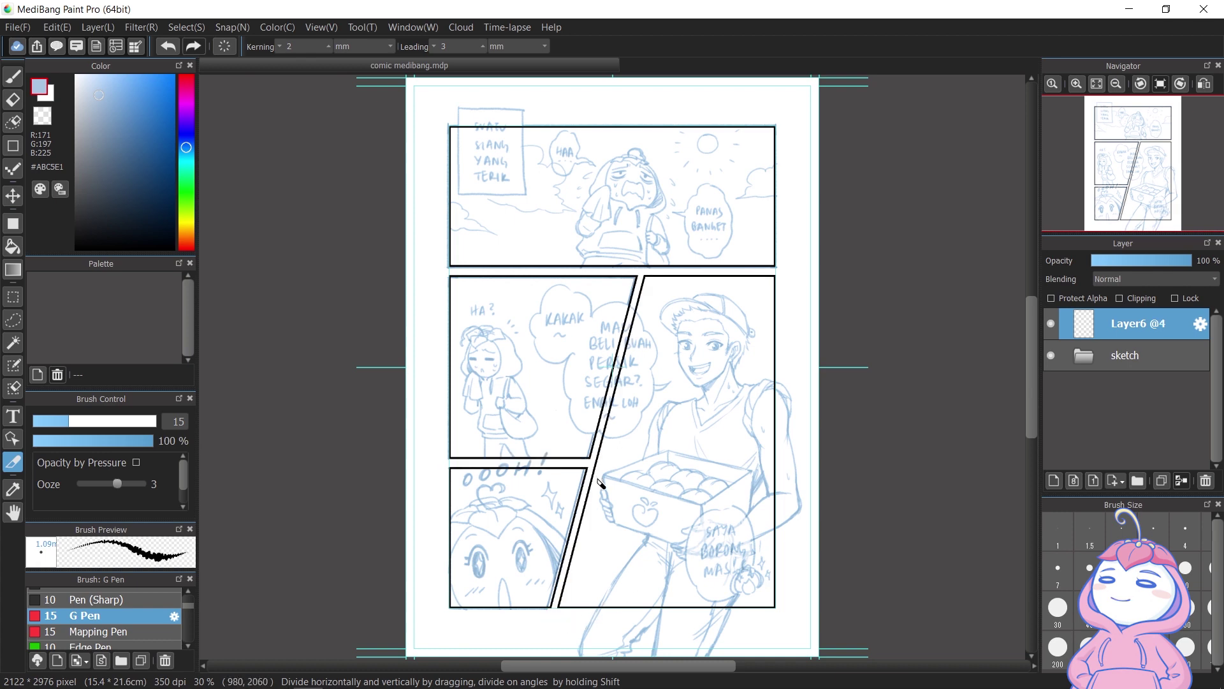
click(12, 438)
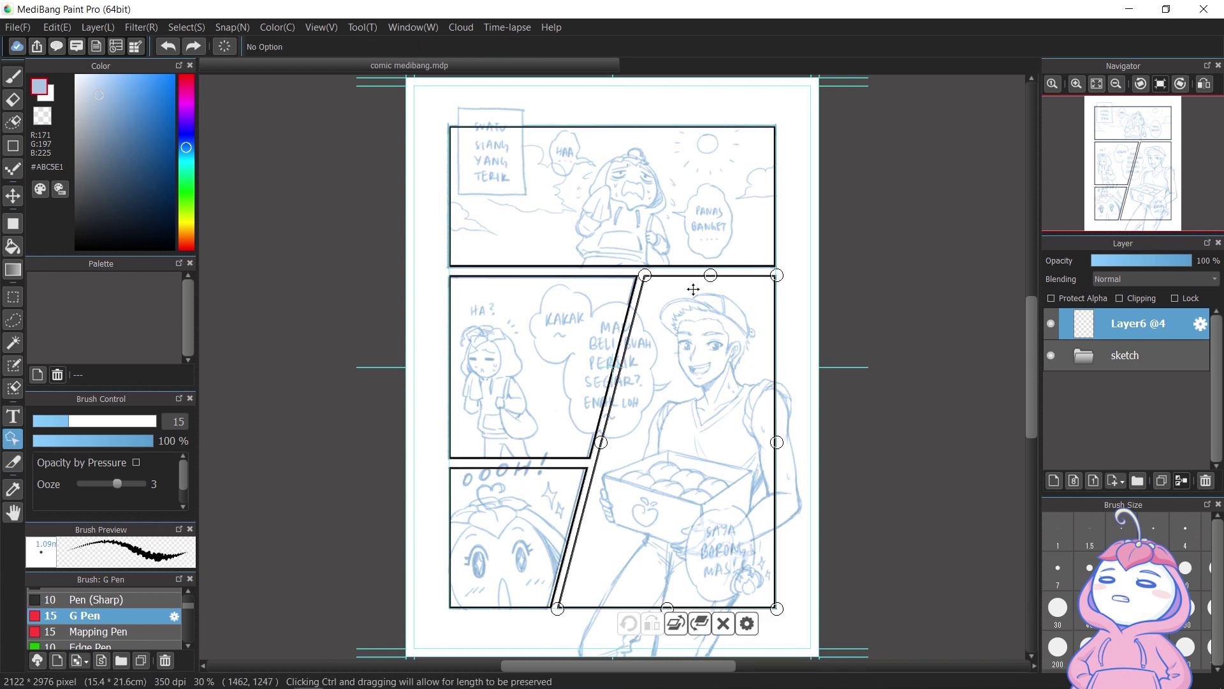
Drag the right panel's top edge, corners and left side, then cancel the reshaping
drag(711, 273, 661, 307)
drag(792, 624, 713, 517)
drag(573, 624, 593, 532)
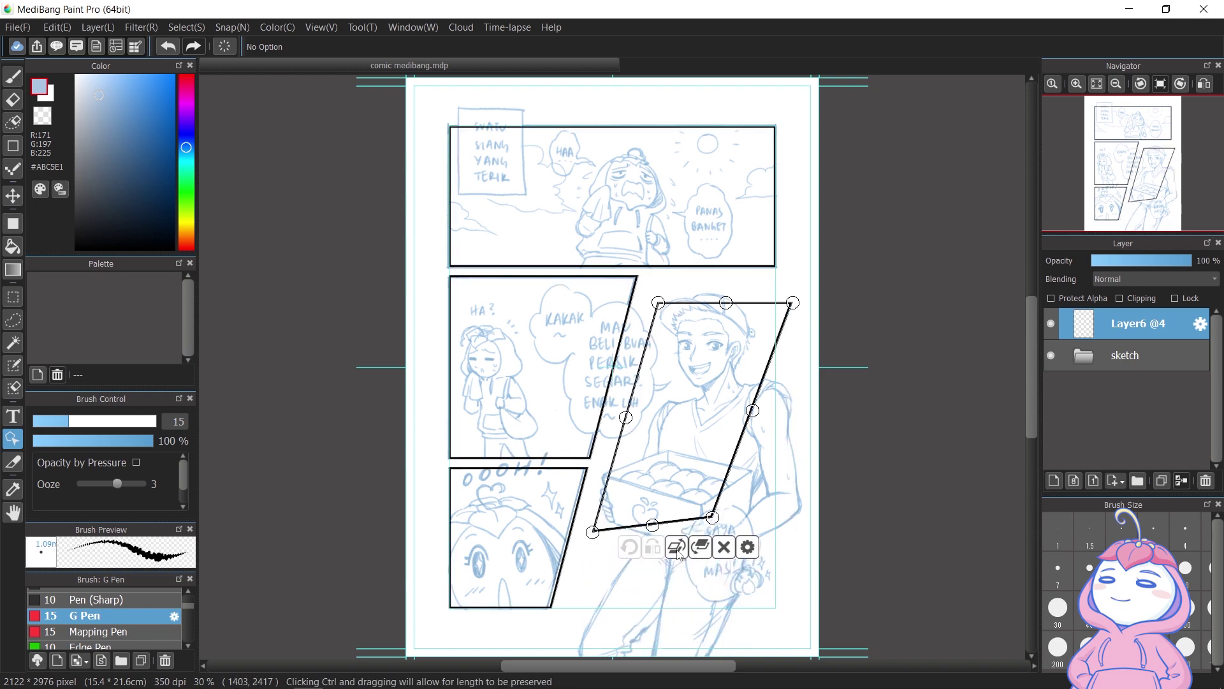
drag(625, 417, 557, 421)
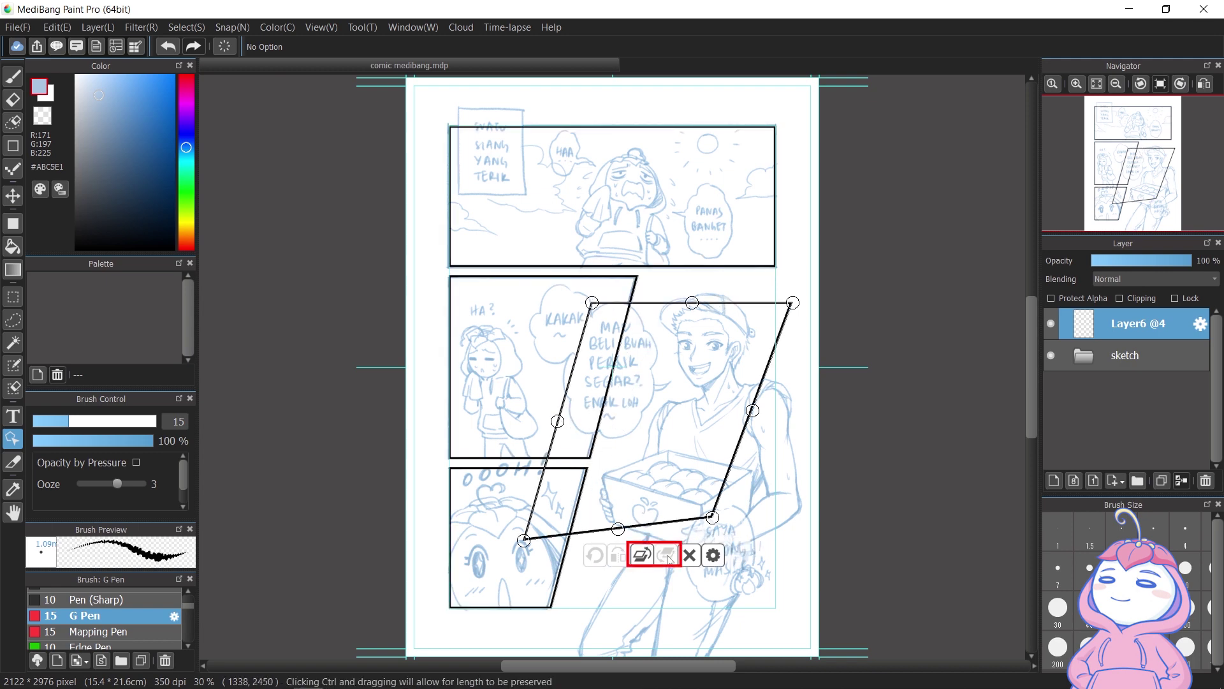
click(643, 555)
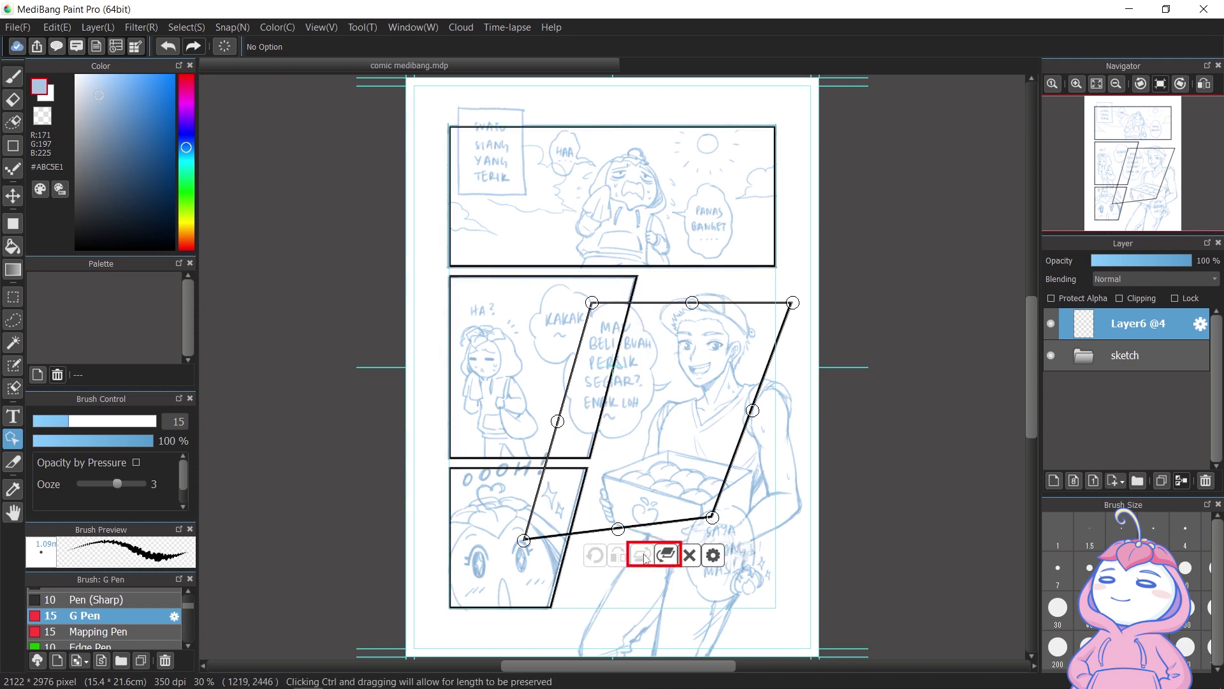
click(692, 556)
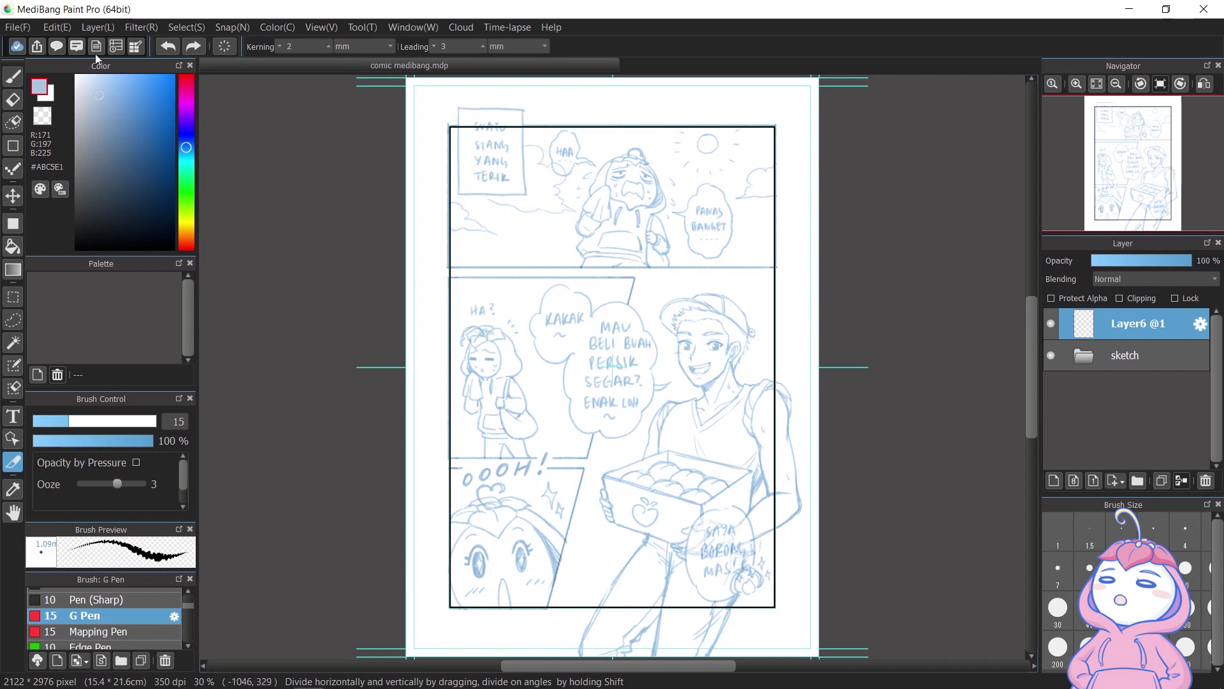
Re-divide the frame by rows into a wide top panel and two stacked left panels, leaving the right figure unframed
click(97, 27)
mouse_move(218, 355)
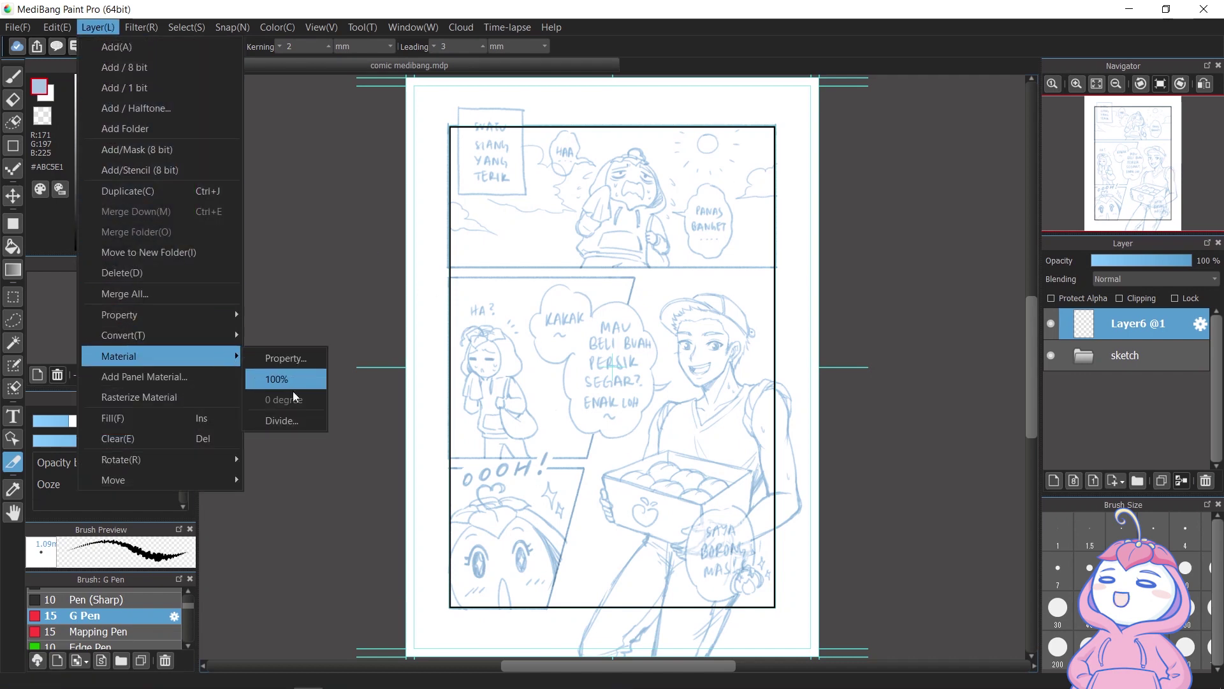
click(298, 418)
click(625, 377)
click(645, 397)
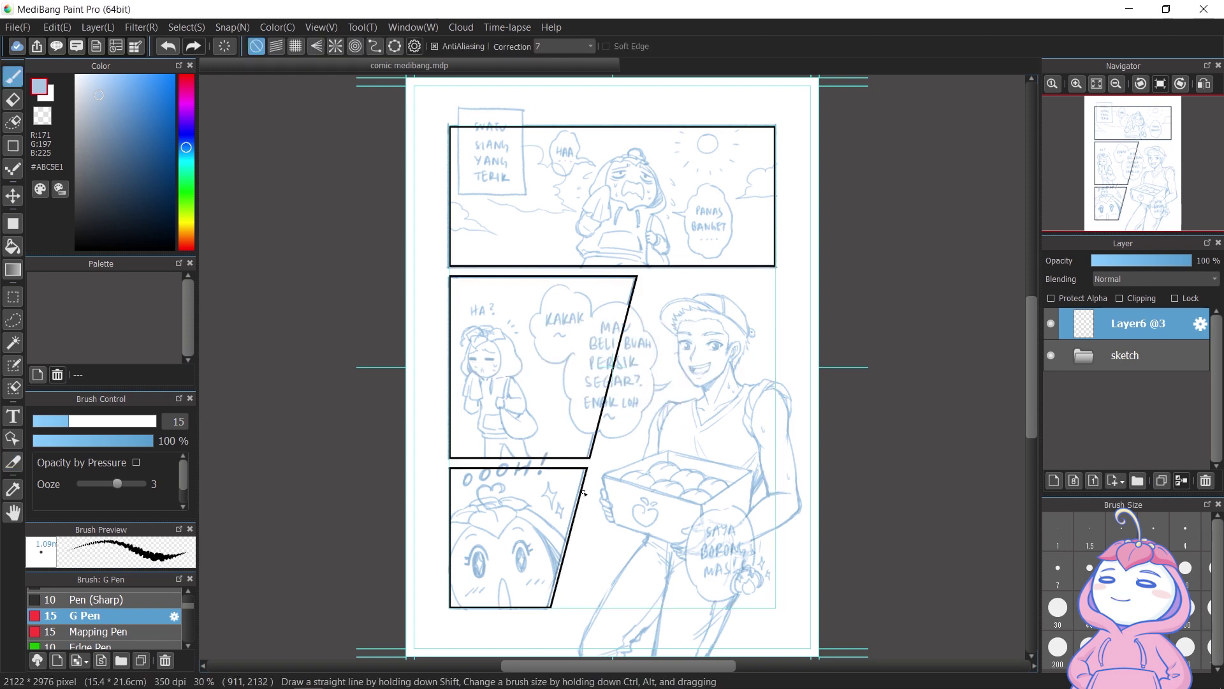
click(14, 100)
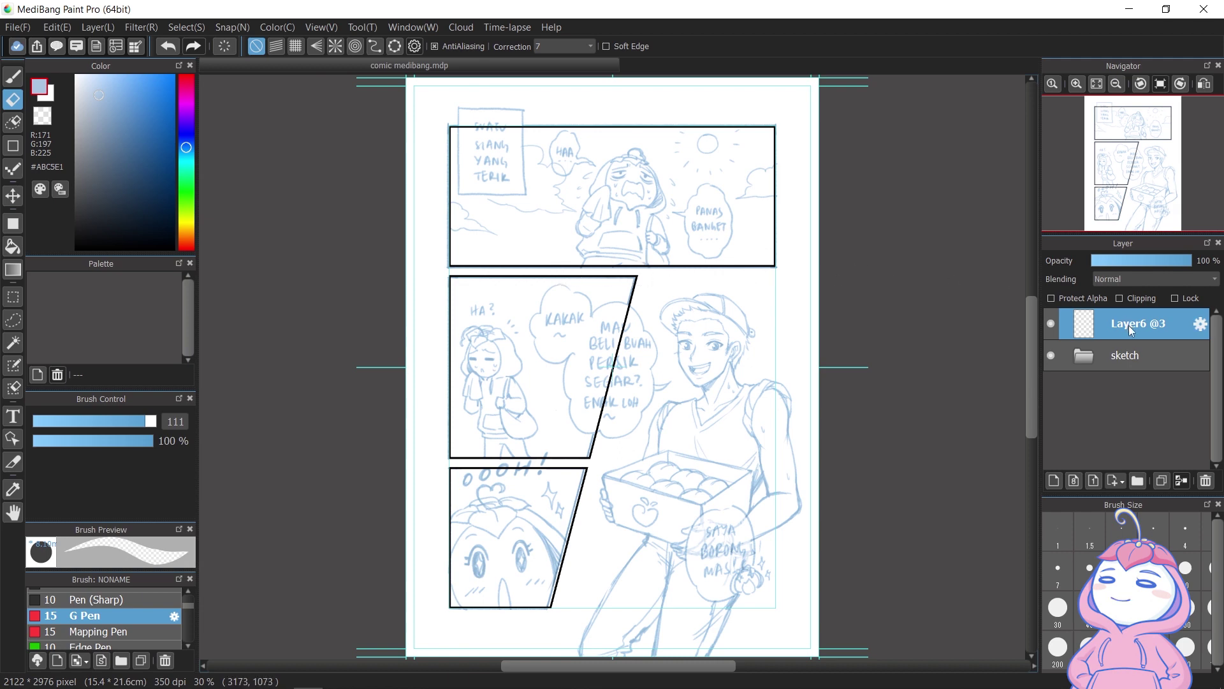
click(105, 29)
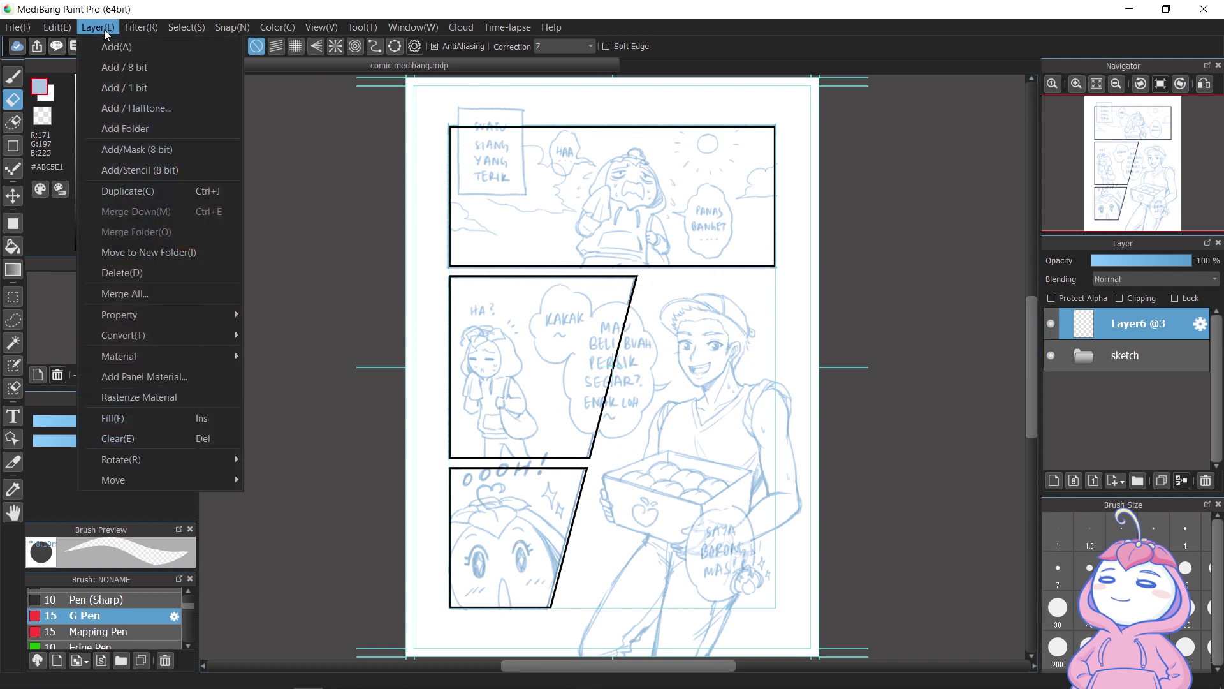
click(231, 391)
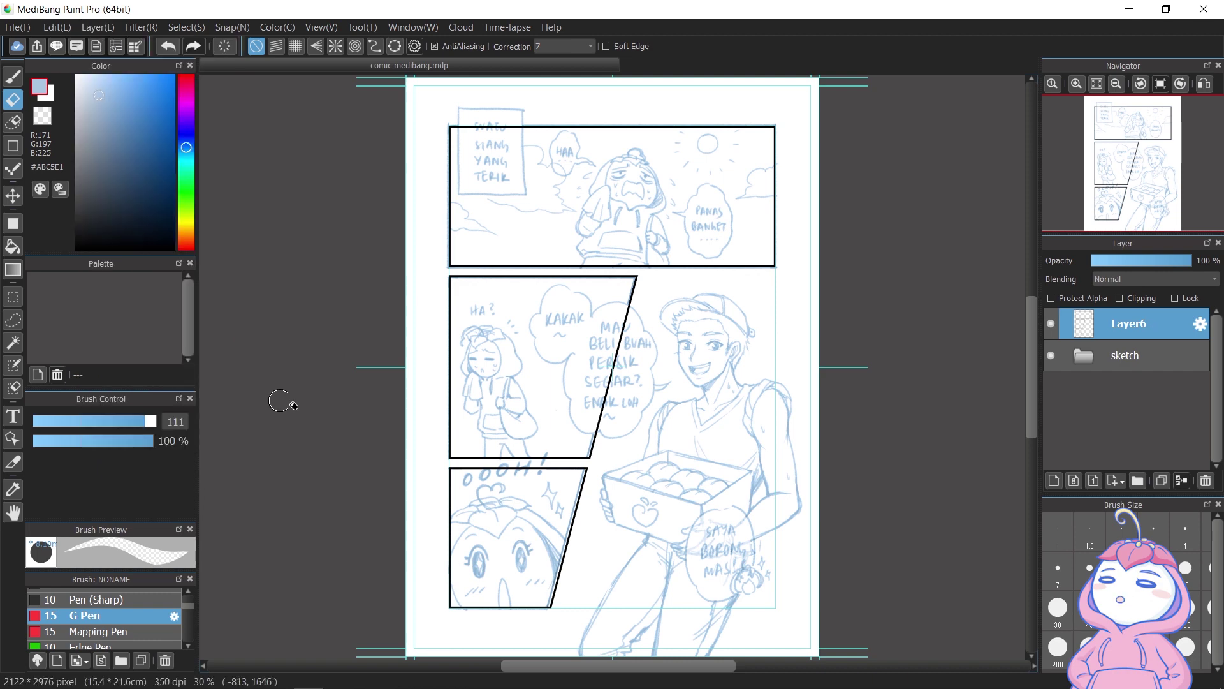
mouse_move(548, 271)
mouse_down()
mouse_move(523, 261)
mouse_move(577, 273)
mouse_up()
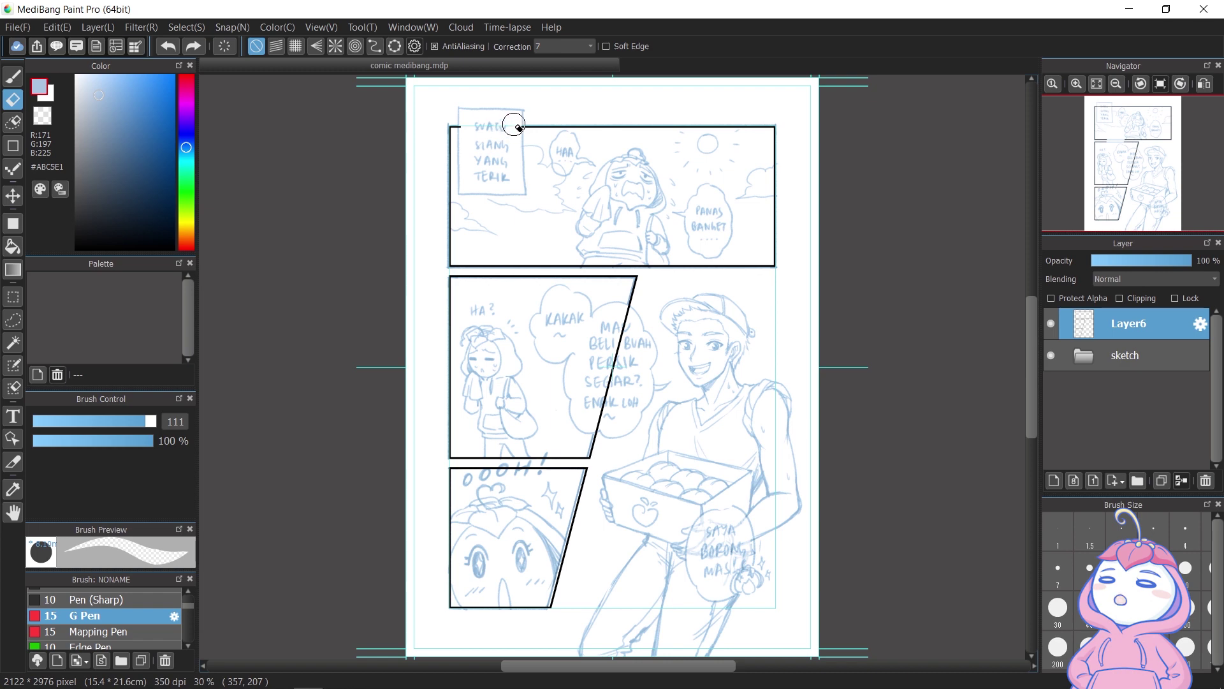
key(b)
drag(469, 122, 528, 127)
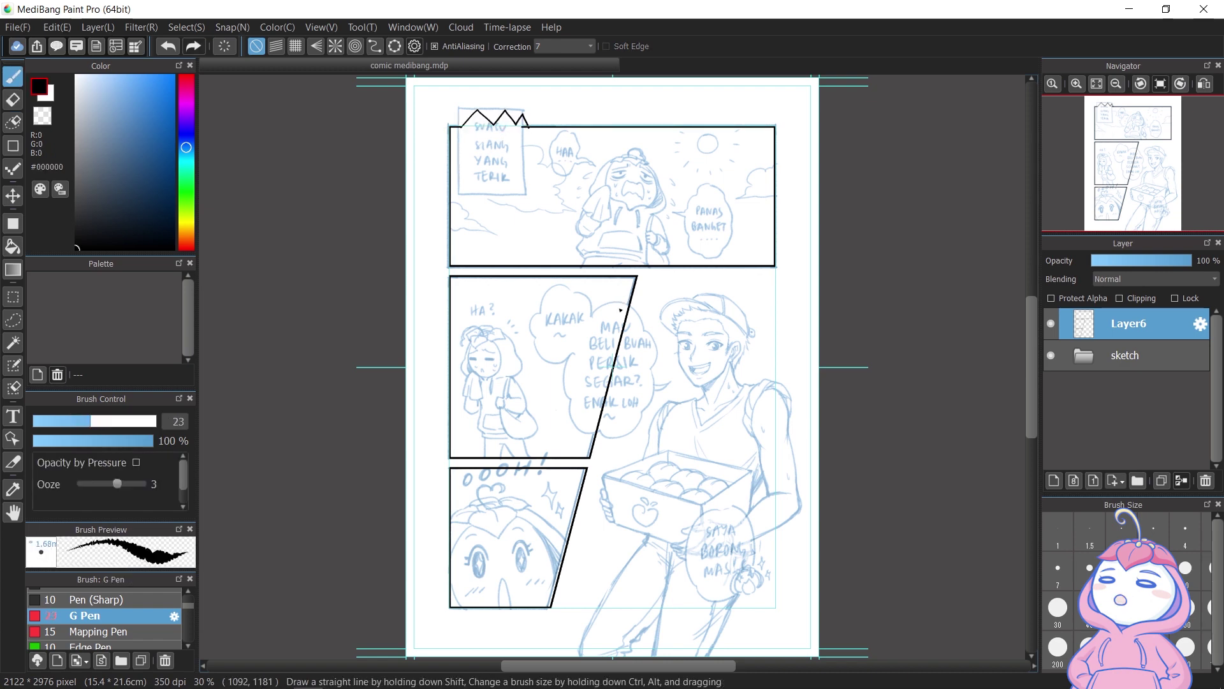
click(13, 439)
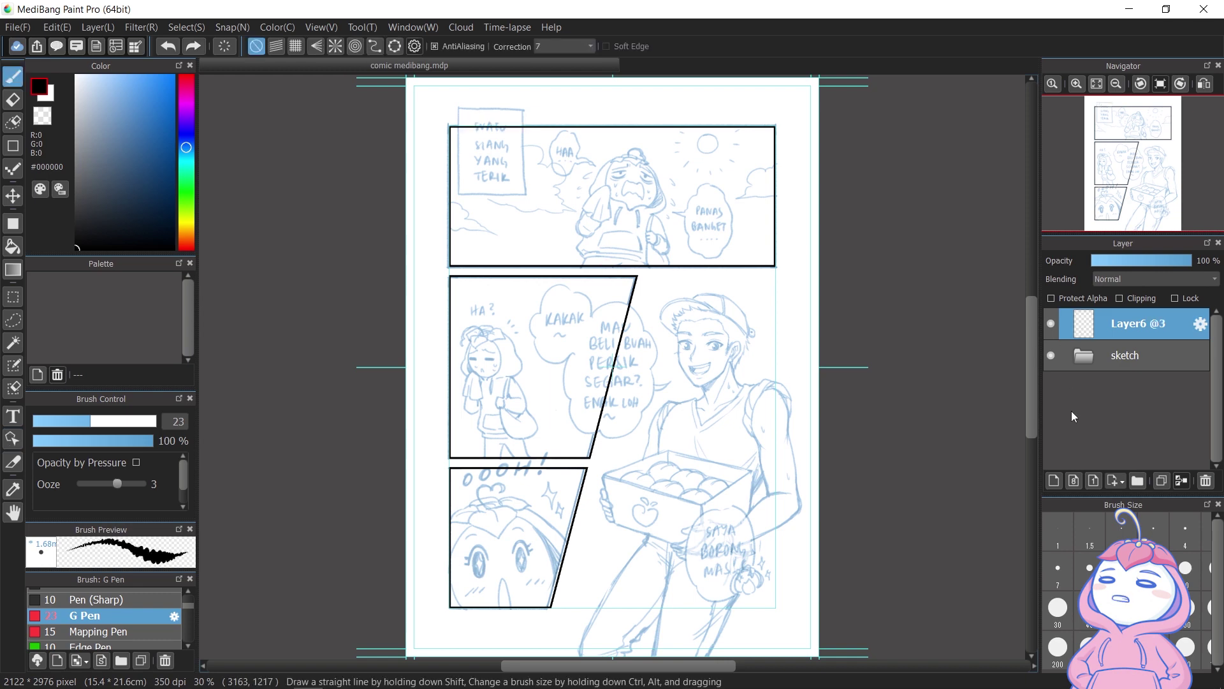
On a new layer, paint white over the caption box's top lettering and panel 2's slanted border top
click(1056, 482)
click(75, 75)
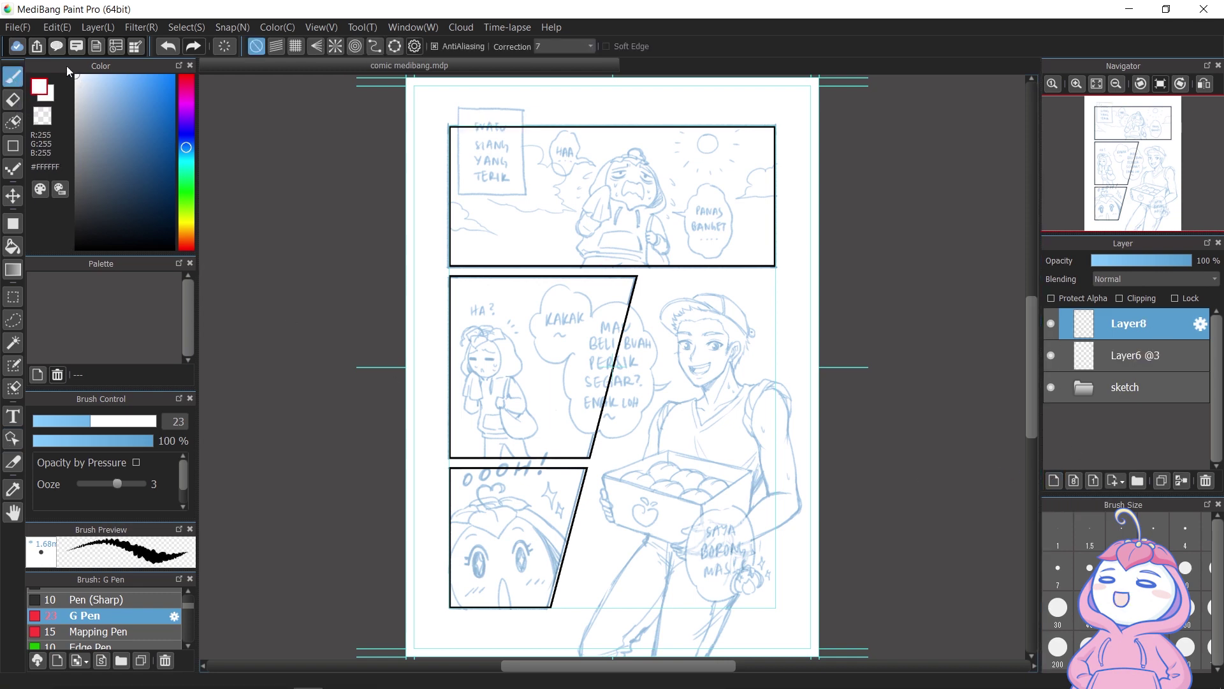
drag(93, 422, 127, 427)
mouse_move(470, 126)
mouse_down()
mouse_move(463, 117)
mouse_move(470, 135)
mouse_move(522, 126)
mouse_up()
drag(631, 304, 601, 423)
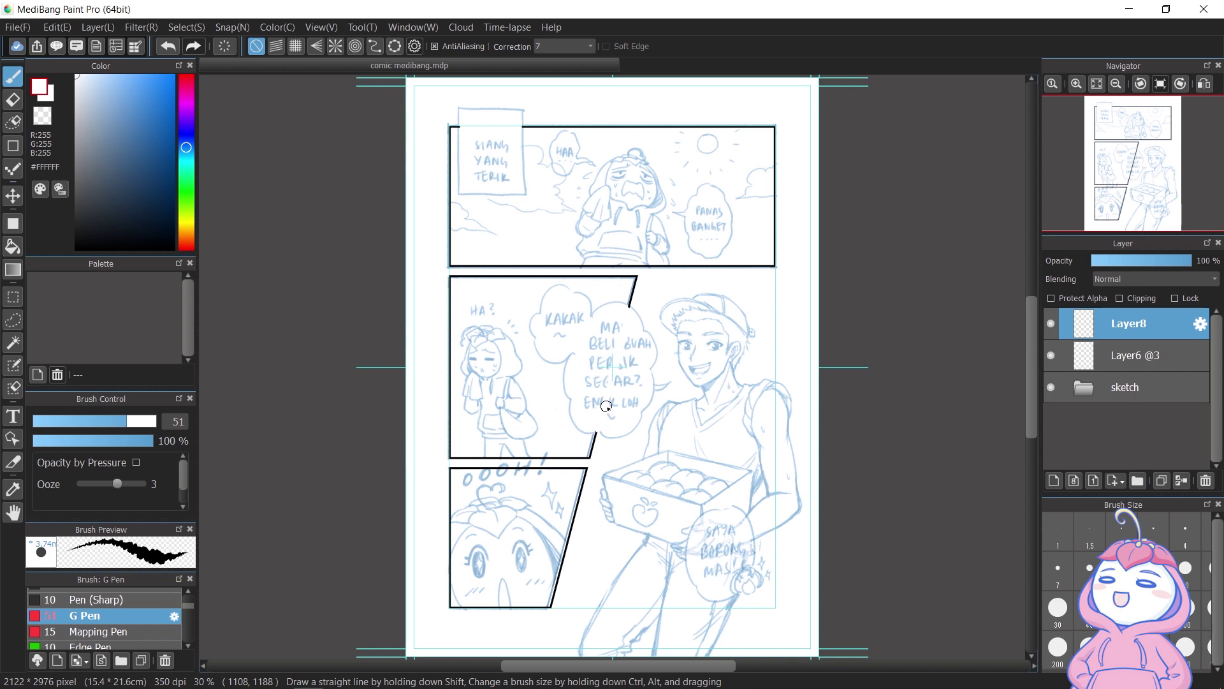
Select the third and top panel frames on the panel border layer for transforming
click(13, 438)
click(1085, 355)
click(575, 515)
click(638, 265)
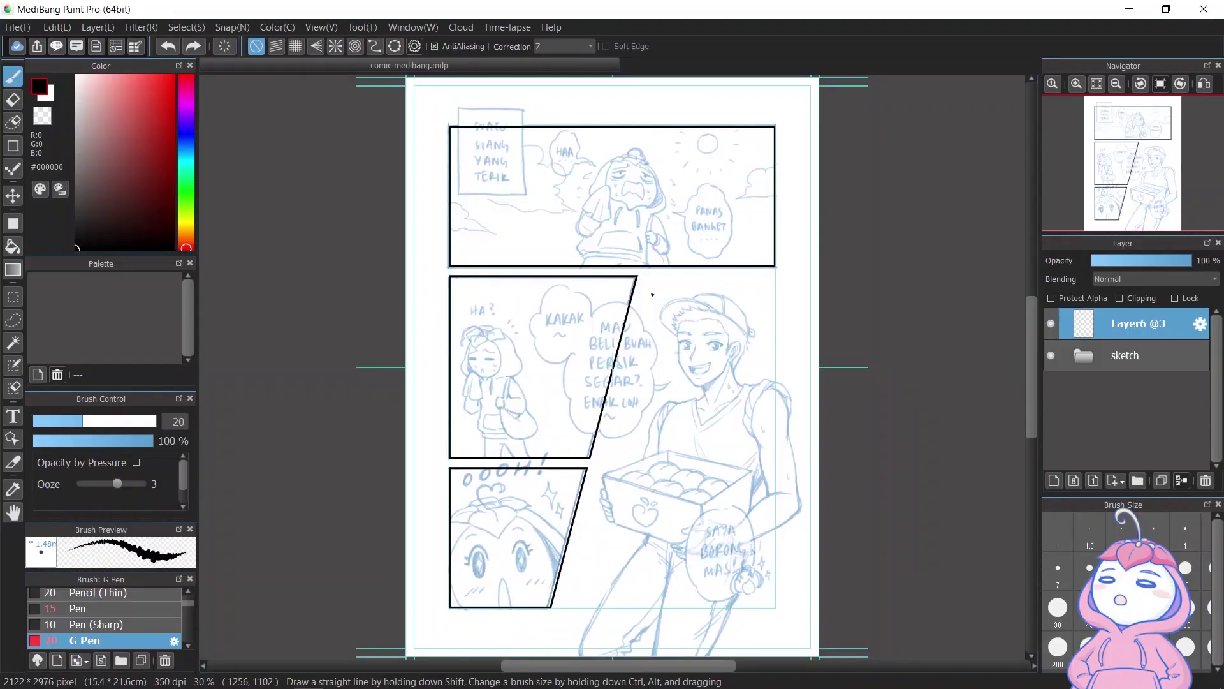
Add a 1-bit Layer8 below Layer6 @3 and open its properties
click(1094, 481)
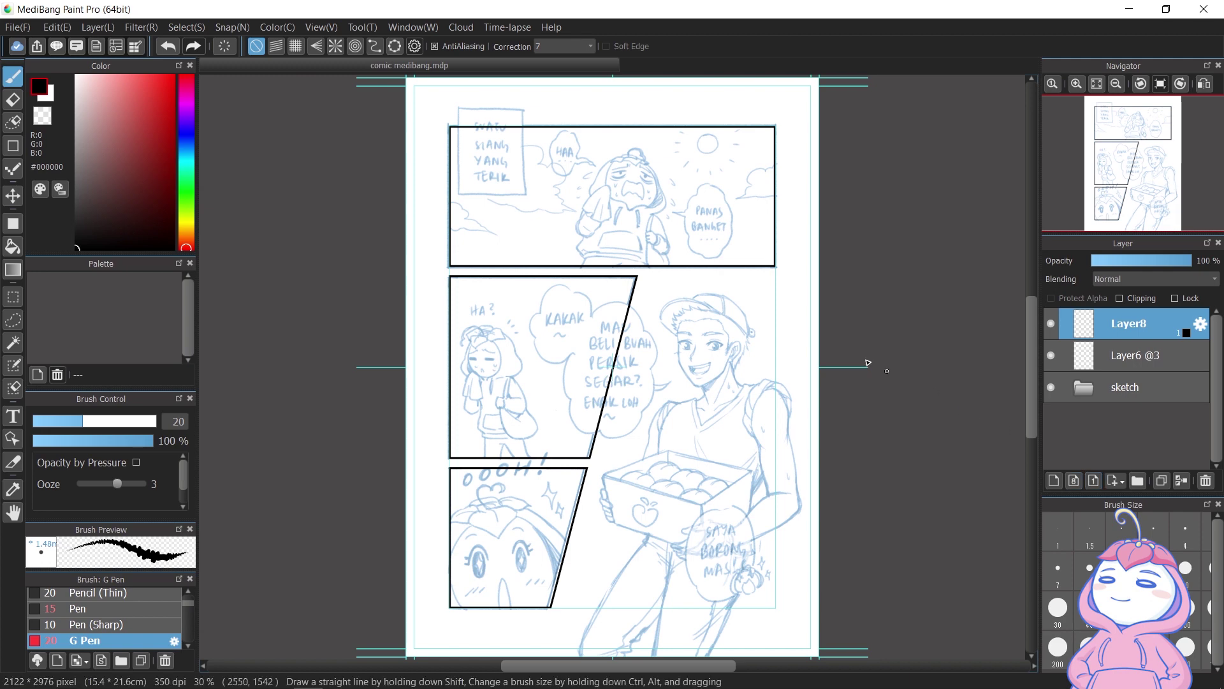
drag(1121, 333, 1127, 369)
double_click(1127, 358)
Name the layer Lineart and ink the hood's right edge and jaw line with the G Pen
text(Lineart)
key(Return)
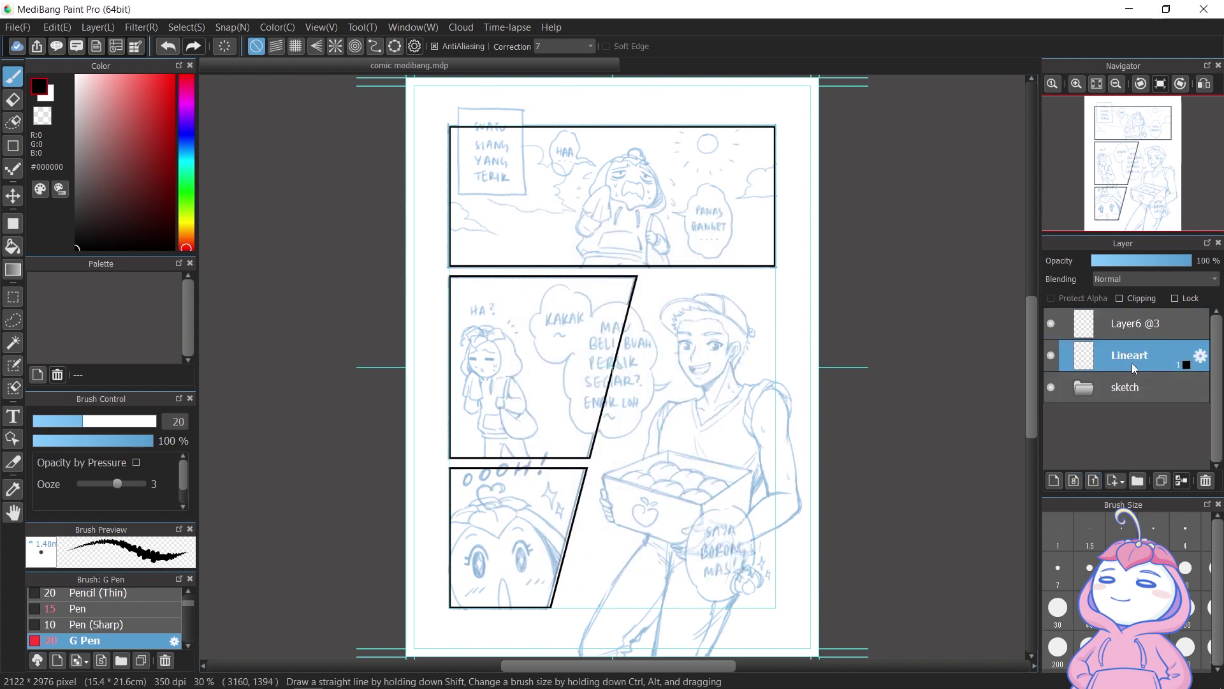
scroll(723, 298, up, 5)
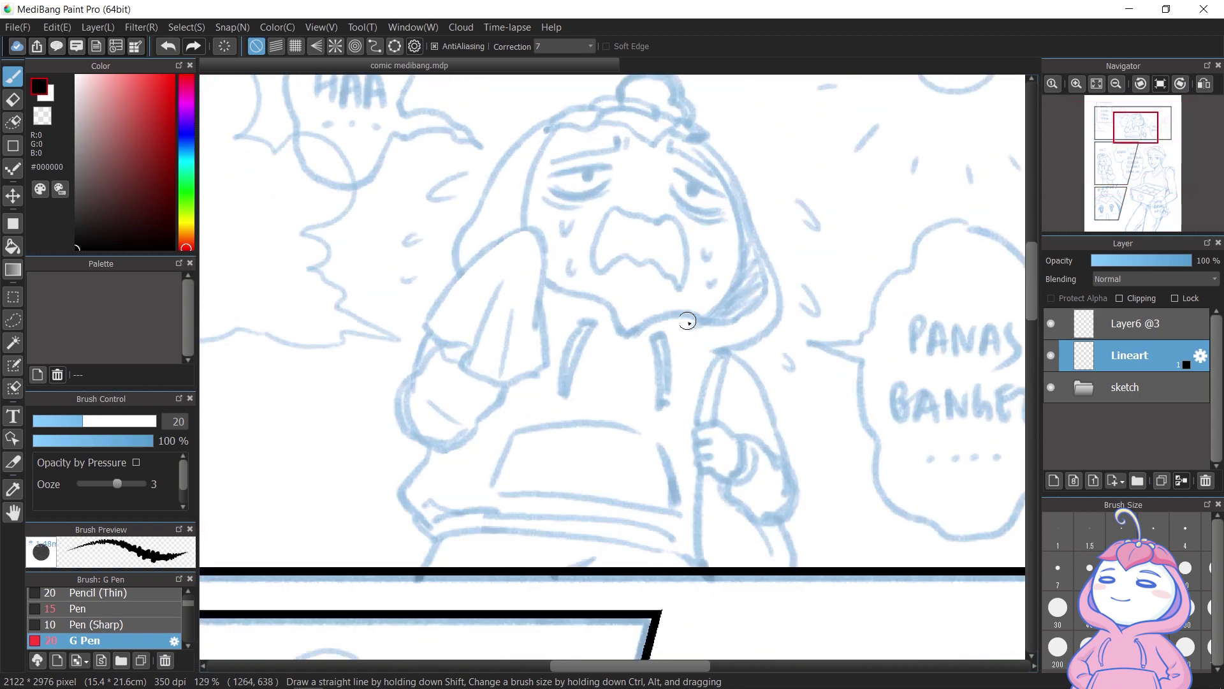
click(142, 609)
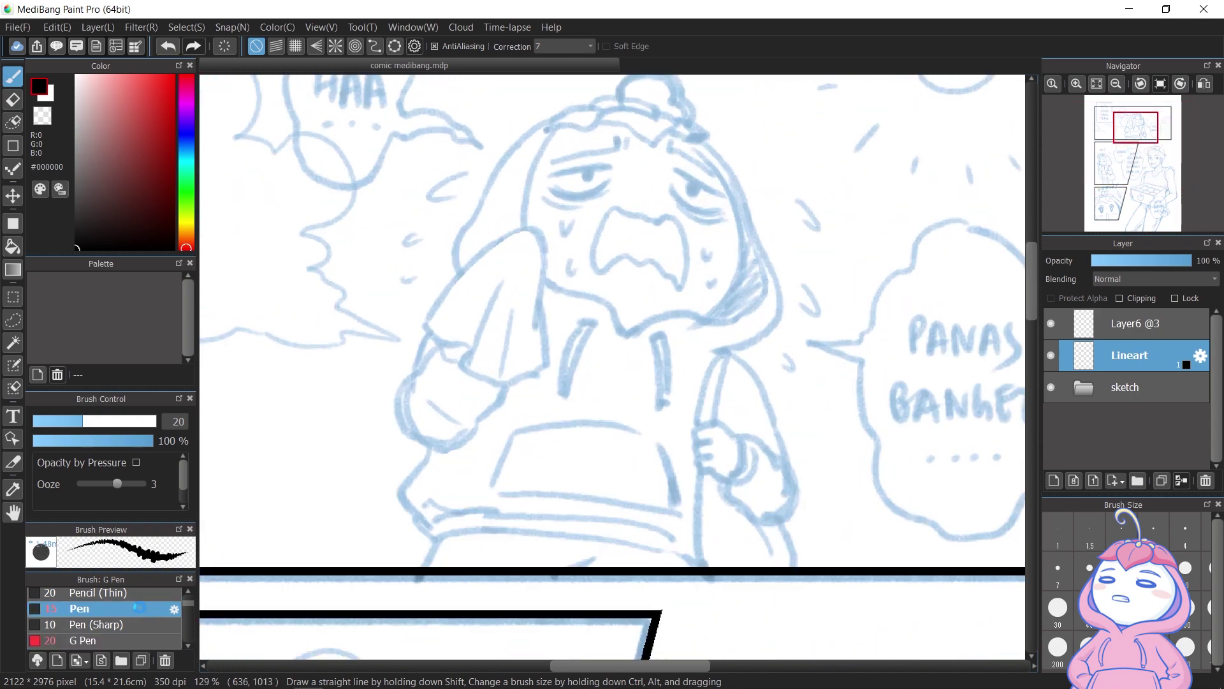
click(140, 641)
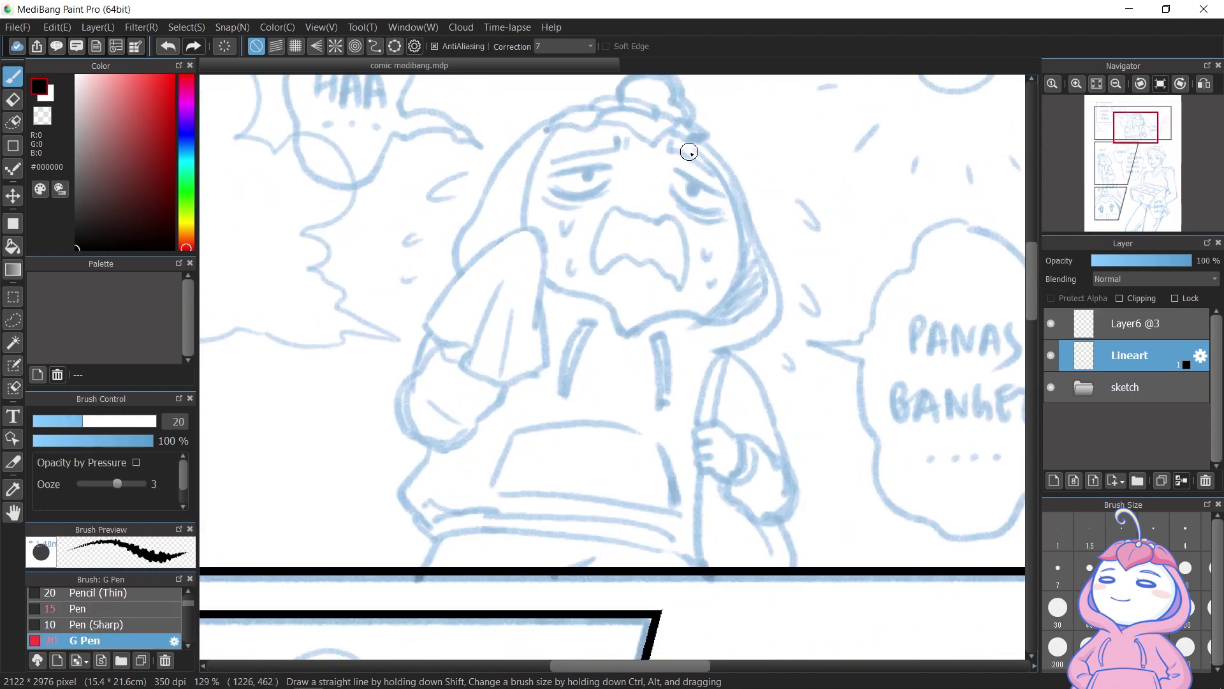
mouse_move(700, 154)
mouse_down()
mouse_move(734, 246)
mouse_move(689, 331)
mouse_up()
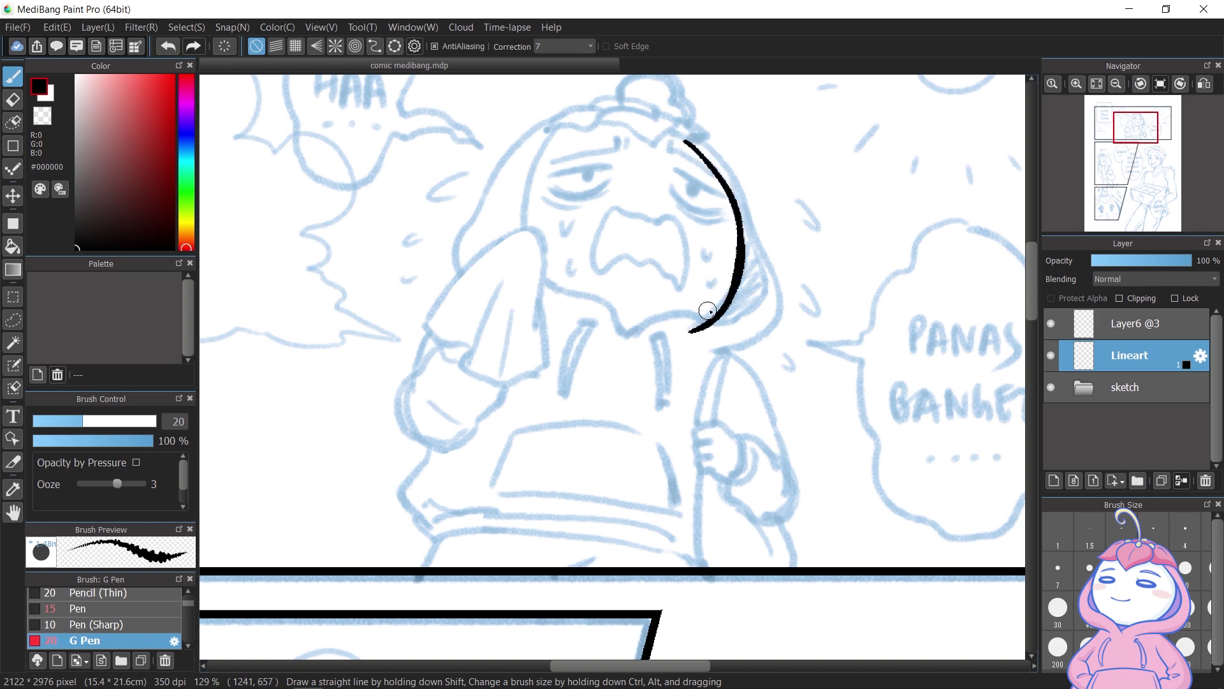
scroll(732, 287, up, 2)
mouse_move(581, 181)
mouse_down()
mouse_move(530, 328)
mouse_move(537, 217)
mouse_up()
key(ctrl+z)
mouse_move(523, 296)
mouse_down()
mouse_move(539, 333)
mouse_move(595, 349)
mouse_move(620, 391)
mouse_move(661, 363)
mouse_move(706, 375)
mouse_up()
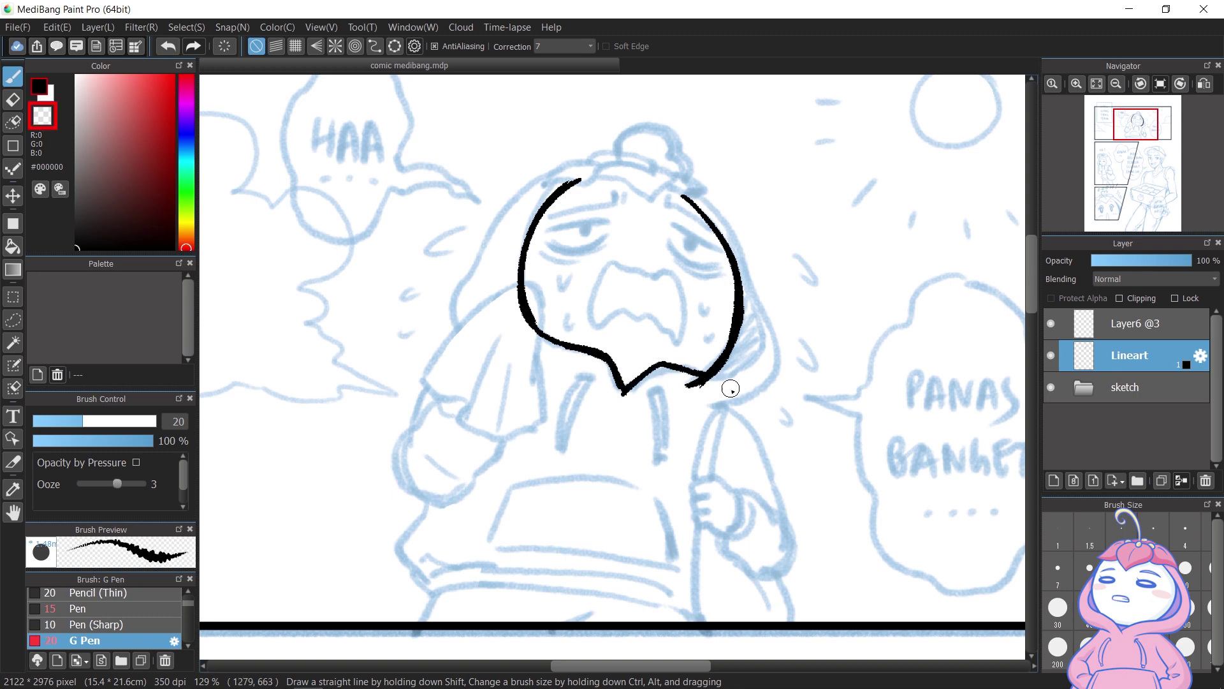
Erase the face stroke's tail and redraw the hood line right of the face
click(42, 115)
drag(687, 384, 714, 386)
click(40, 87)
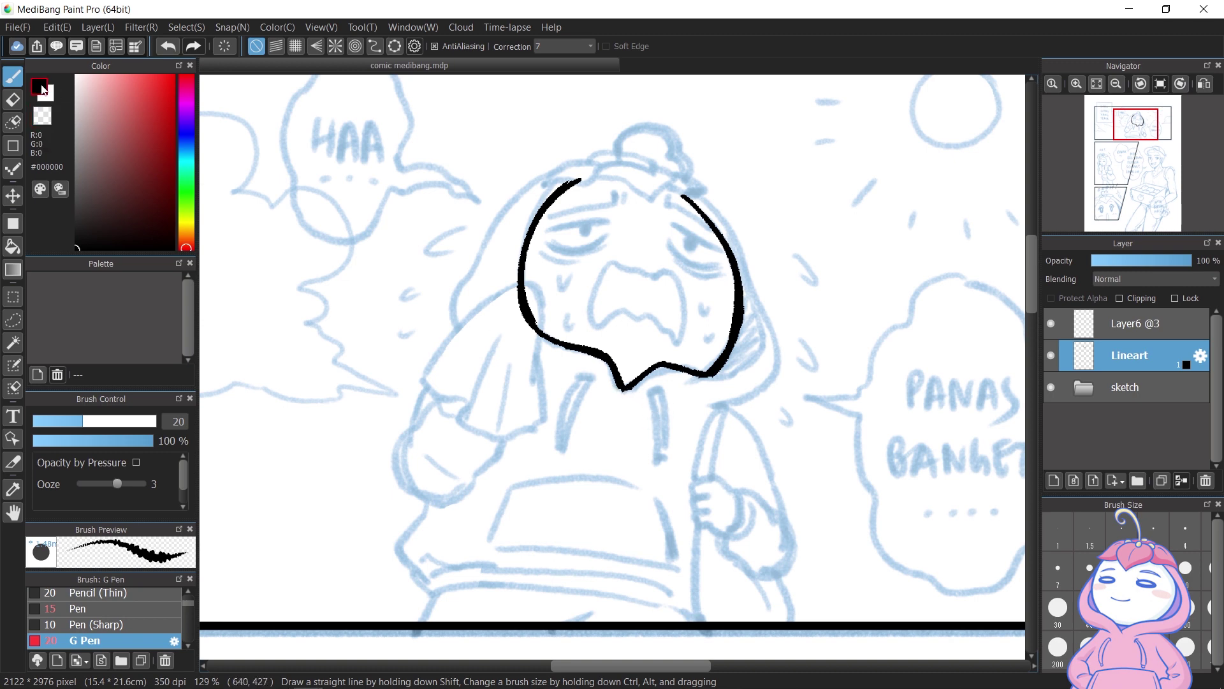
mouse_move(736, 262)
mouse_down()
mouse_move(760, 325)
mouse_move(755, 356)
mouse_move(719, 375)
mouse_up()
key(ctrl+z)
mouse_move(738, 269)
mouse_down()
mouse_move(763, 346)
mouse_move(729, 374)
mouse_move(698, 374)
mouse_up()
key(ctrl+z)
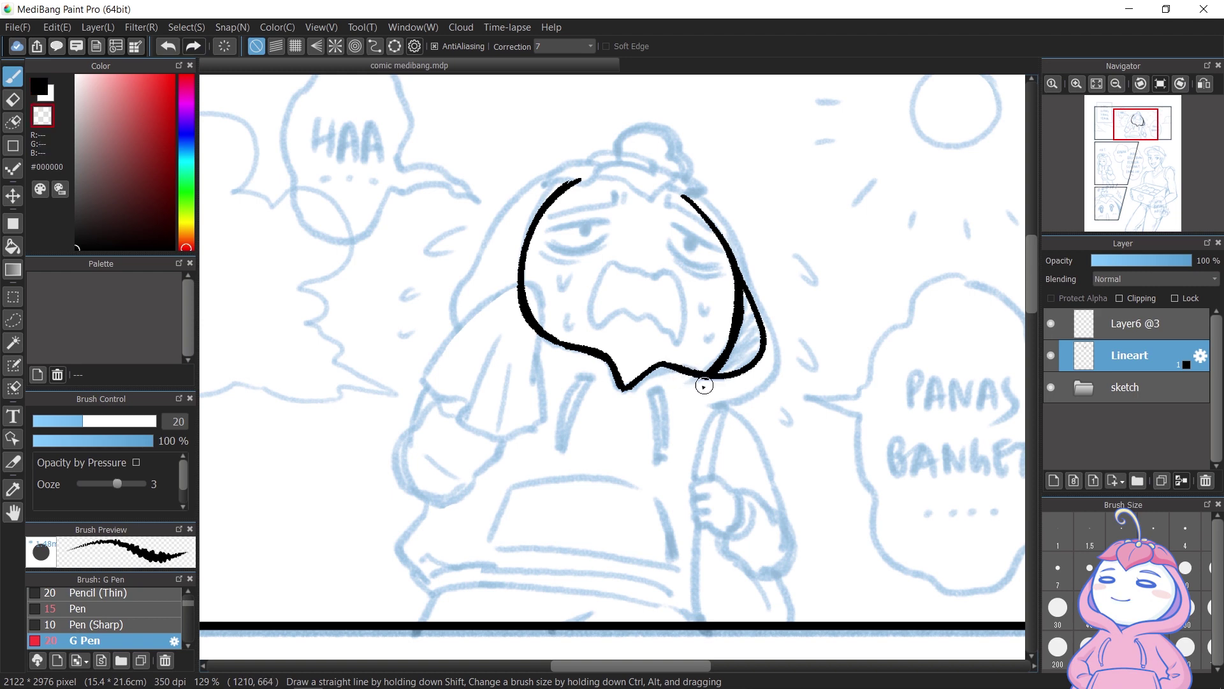
Bucket-fill the gap at the face's lower right in black, referencing only the current layer
key(g)
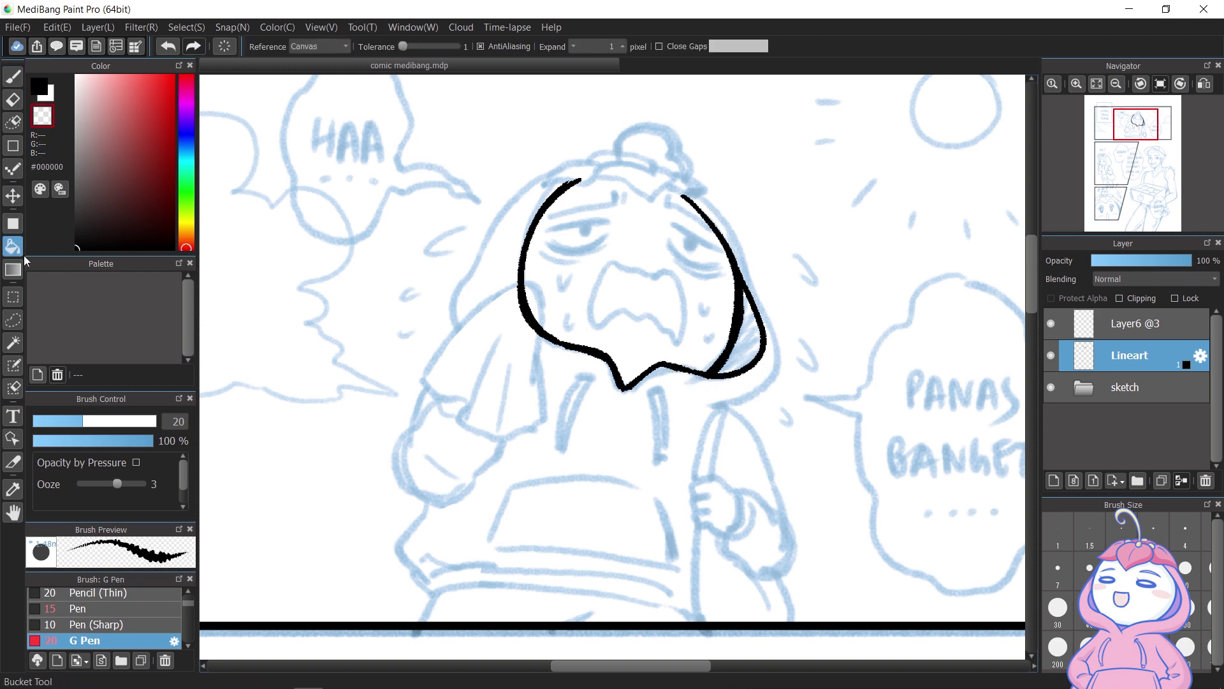
click(318, 46)
click(313, 63)
click(759, 337)
key(b)
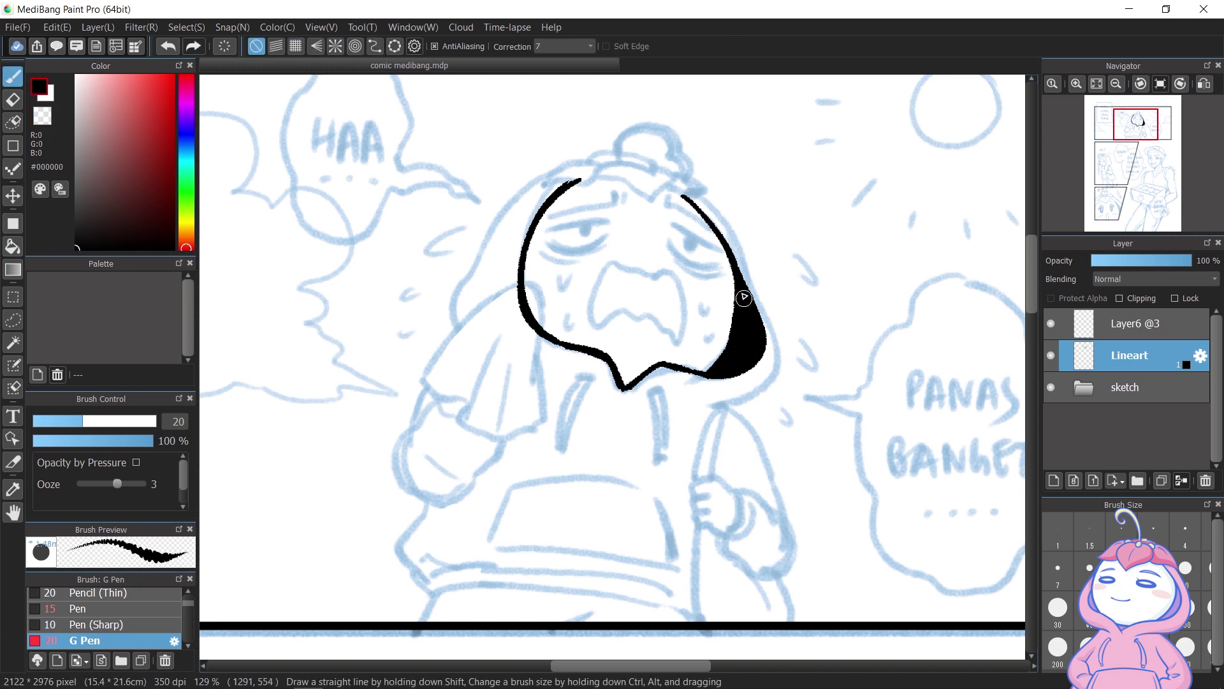
Ink the hood's outer edge and the cloth's outline, folds and lower edge
scroll(644, 153, up, 2)
drag(529, 175, 378, 414)
drag(322, 486, 482, 482)
drag(490, 446, 446, 564)
drag(323, 488, 390, 512)
drag(433, 411, 385, 534)
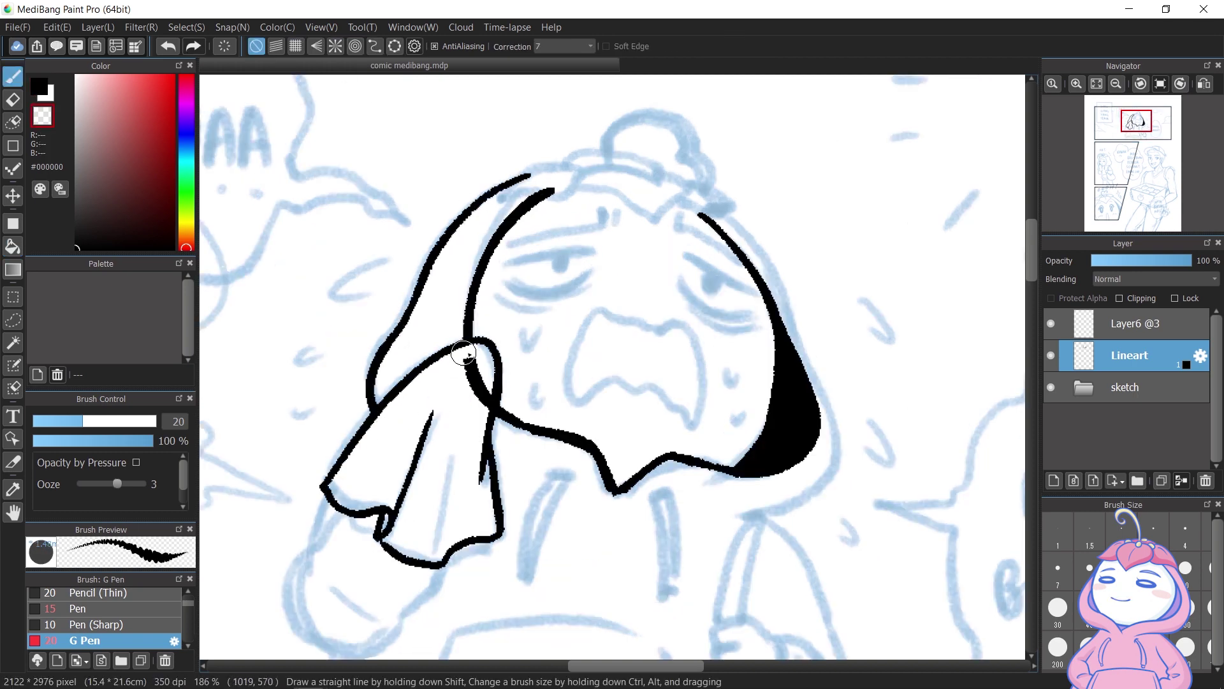
drag(471, 349, 488, 403)
drag(450, 450, 445, 561)
Ink the headband, its side knots, the hair bun and the top of the head
drag(588, 169, 687, 190)
drag(587, 186, 685, 193)
mouse_move(651, 169)
mouse_down()
mouse_move(653, 189)
mouse_move(731, 206)
mouse_up()
mouse_move(586, 166)
mouse_down()
mouse_move(550, 172)
mouse_move(698, 146)
mouse_move(712, 185)
mouse_up()
drag(628, 117, 699, 193)
key(z)
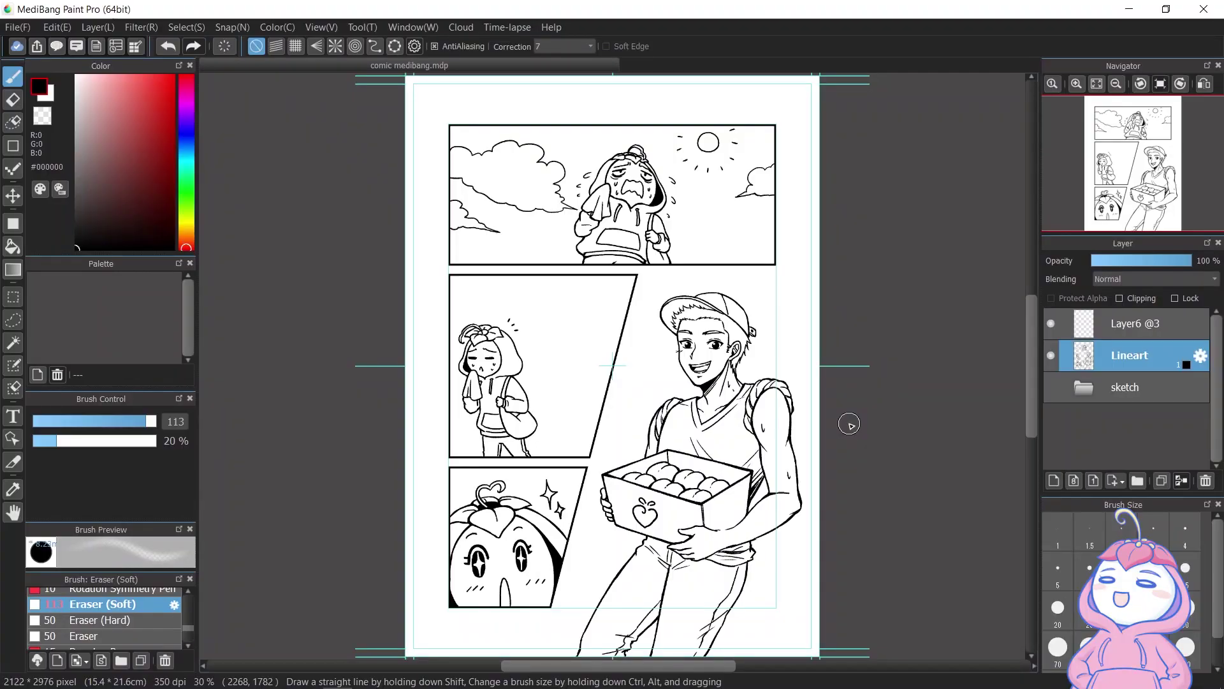
Add a new layer named Tone below Lineart
click(1056, 481)
drag(1127, 361, 1135, 405)
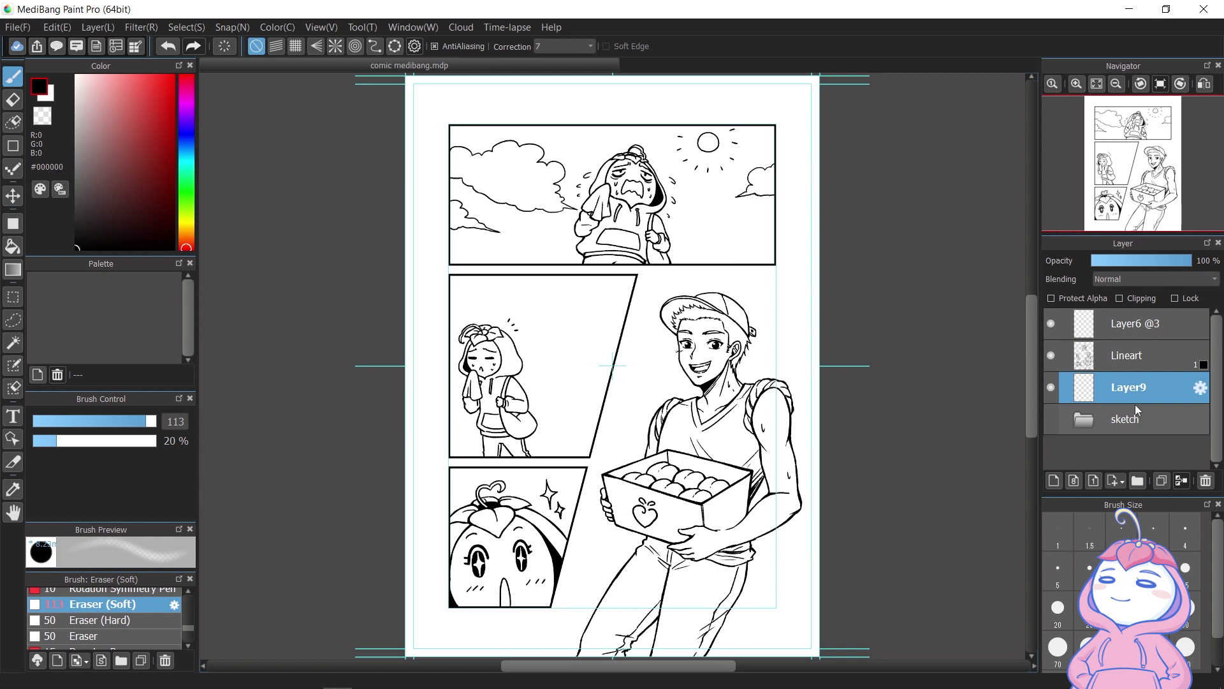
double_click(1130, 397)
text(Tone)
key(Return)
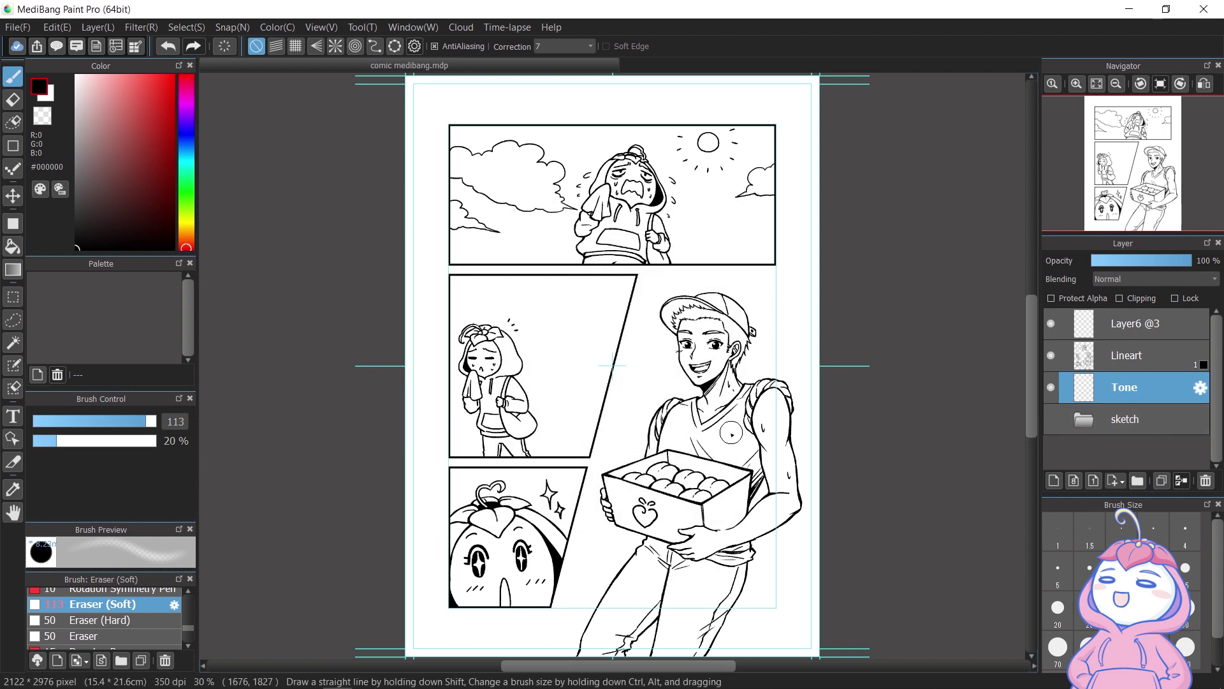
Magic-wand the top panel's sky and drag the Gradation 60L tone onto it
click(14, 344)
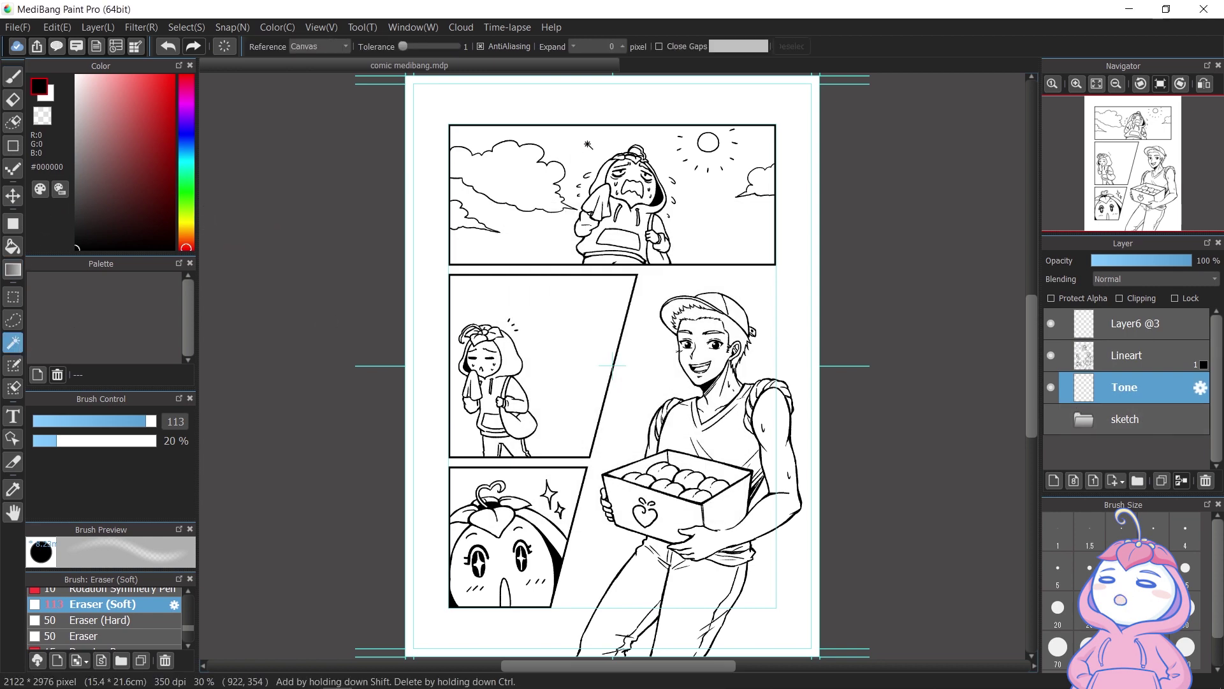
click(593, 155)
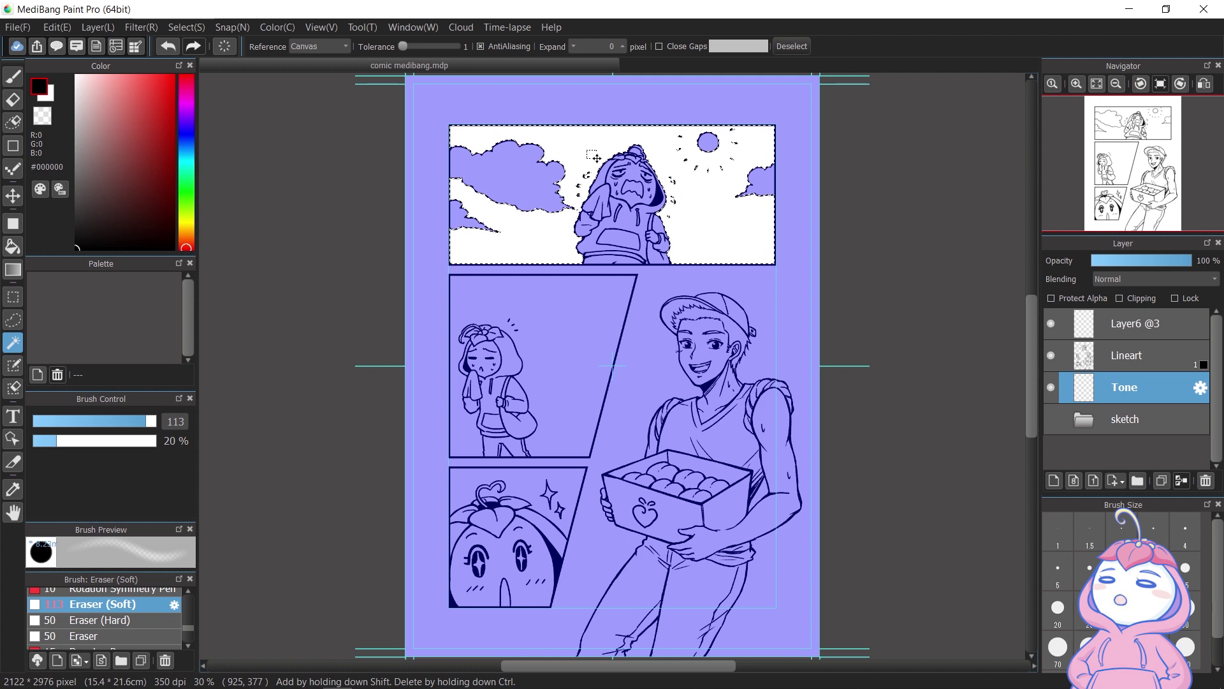
click(57, 47)
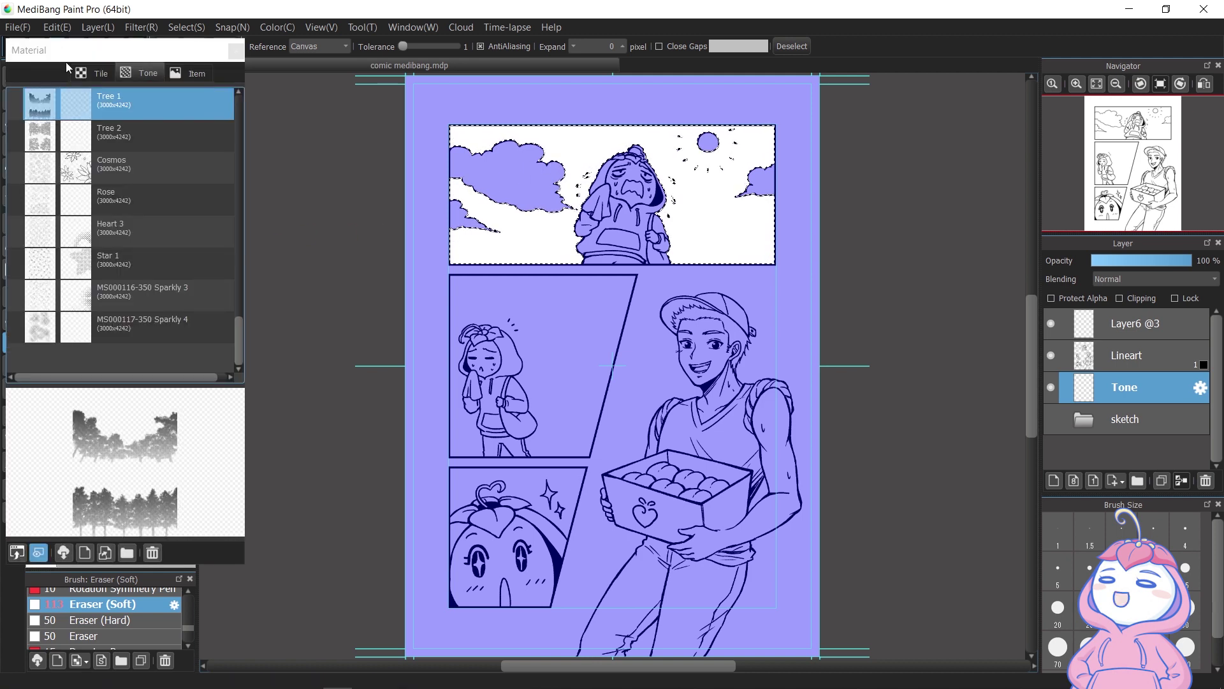
click(85, 74)
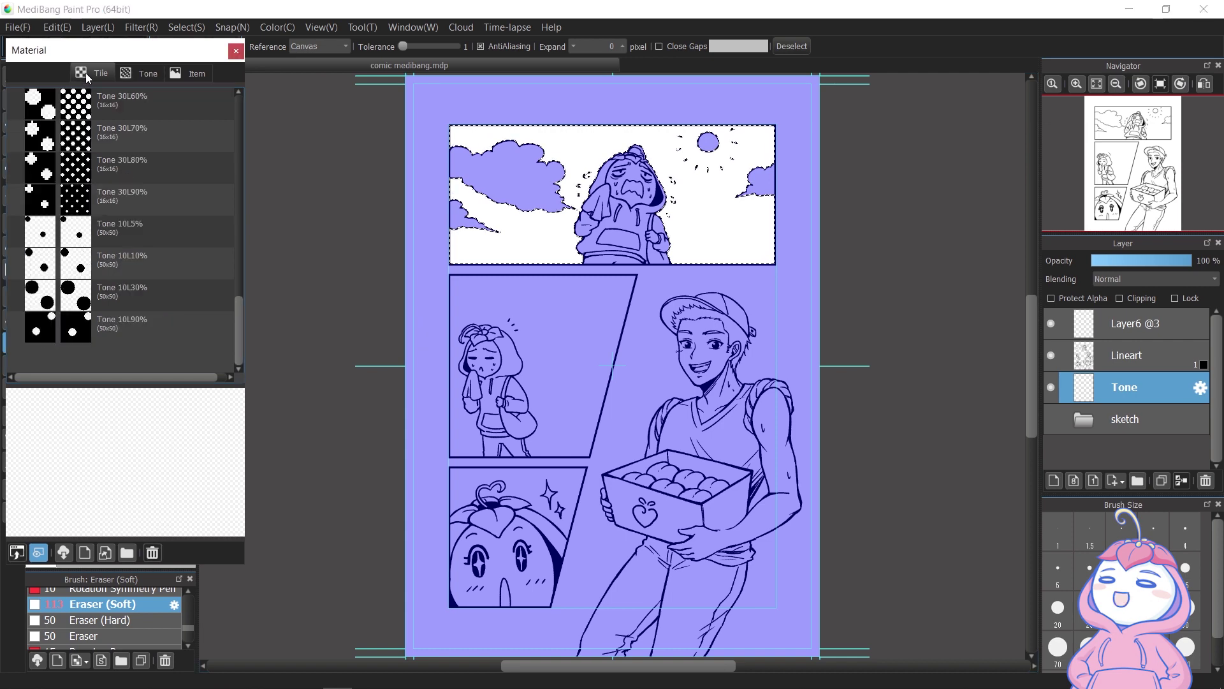
click(147, 71)
click(189, 74)
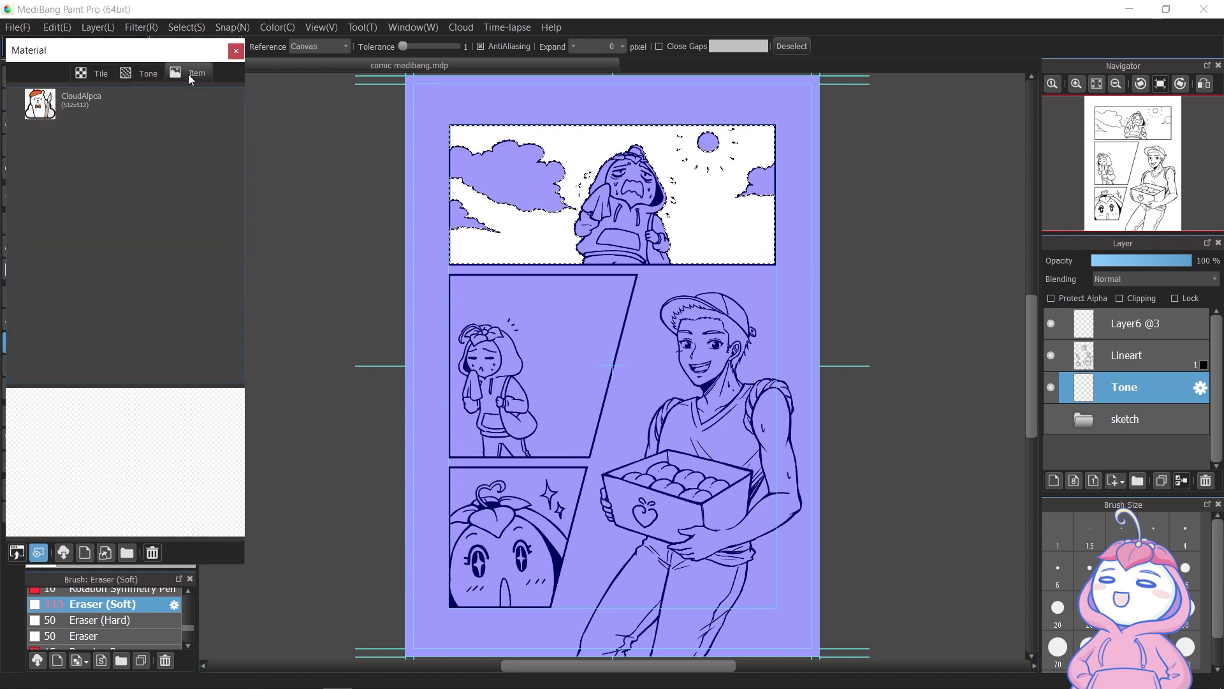
click(147, 72)
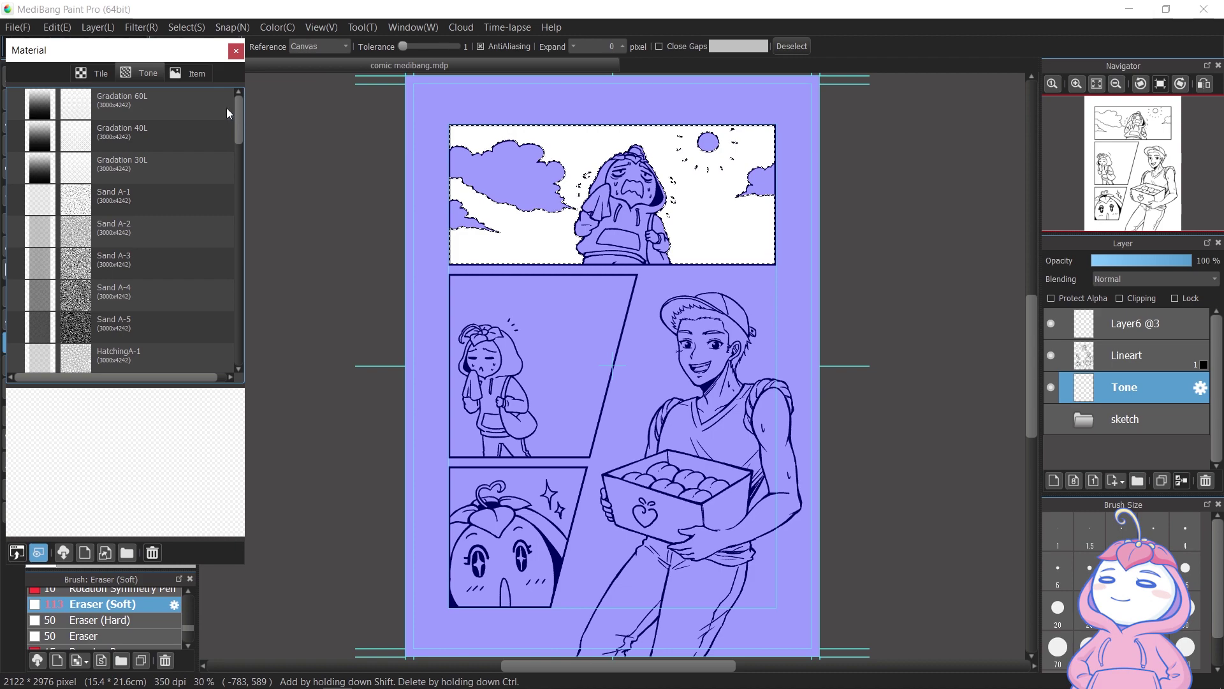
drag(156, 103, 609, 144)
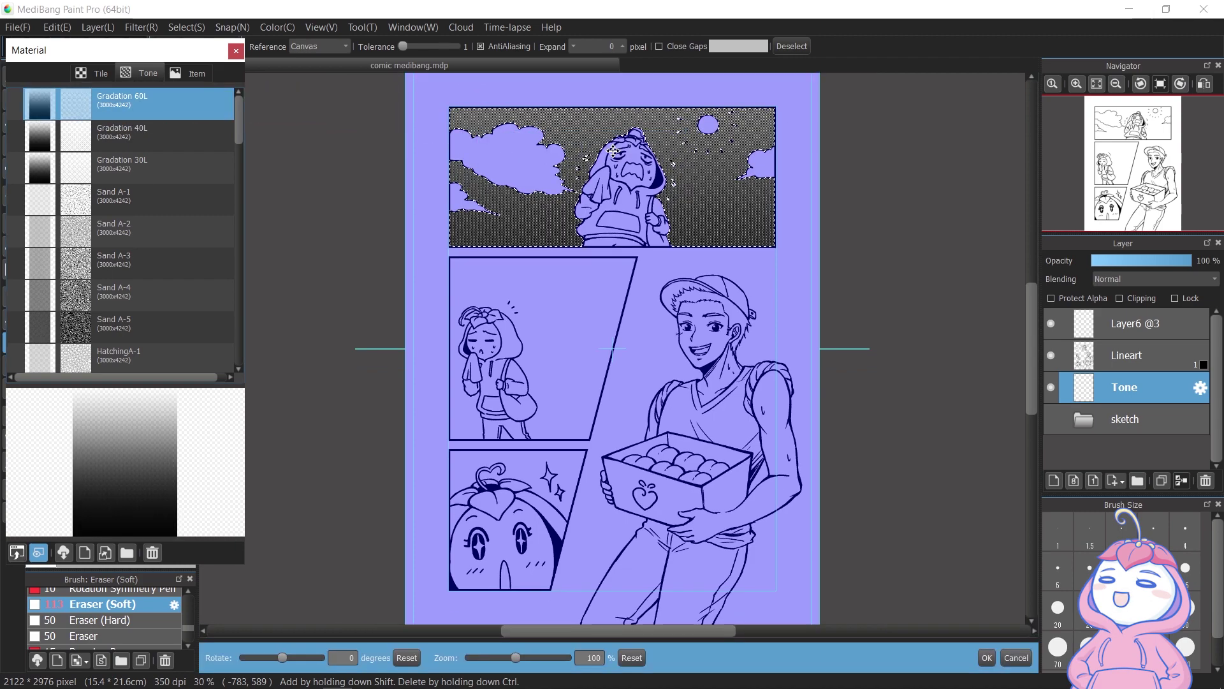
Place the Gradation 60L tone at 100% scale, shifted down in the sky, and deselect
mouse_move(285, 658)
mouse_down()
mouse_move(315, 659)
mouse_move(275, 658)
mouse_move(286, 659)
mouse_up()
drag(516, 660, 514, 659)
click(631, 661)
drag(722, 211, 738, 273)
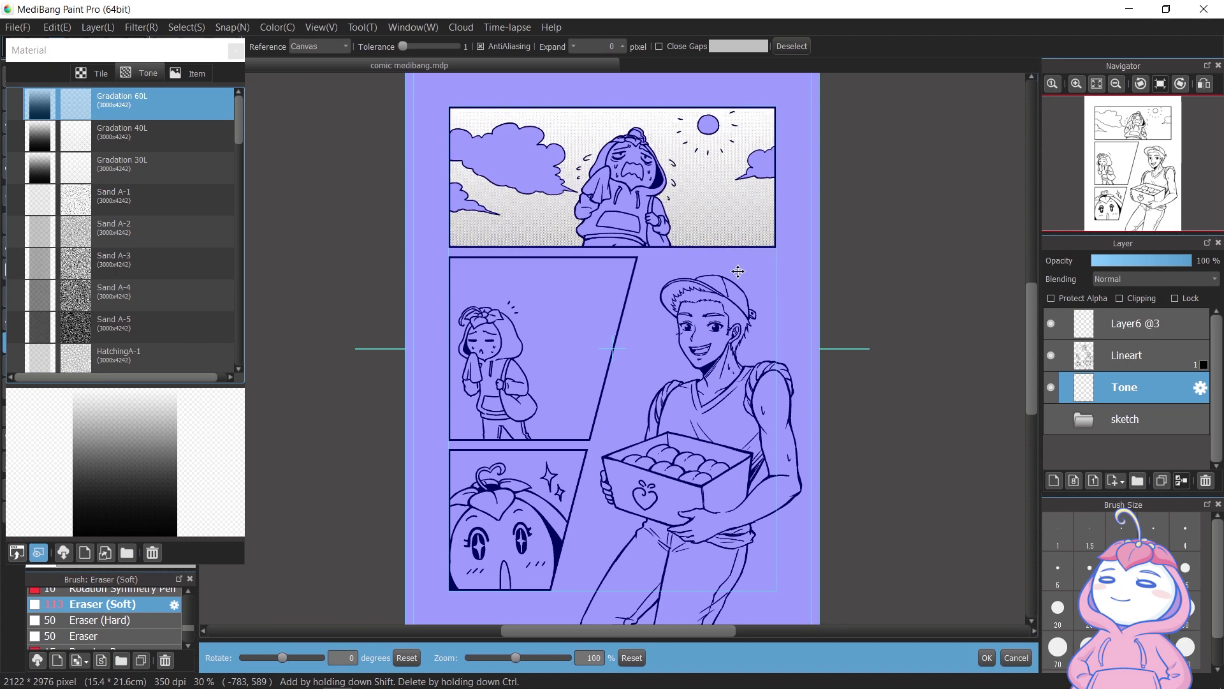
click(986, 658)
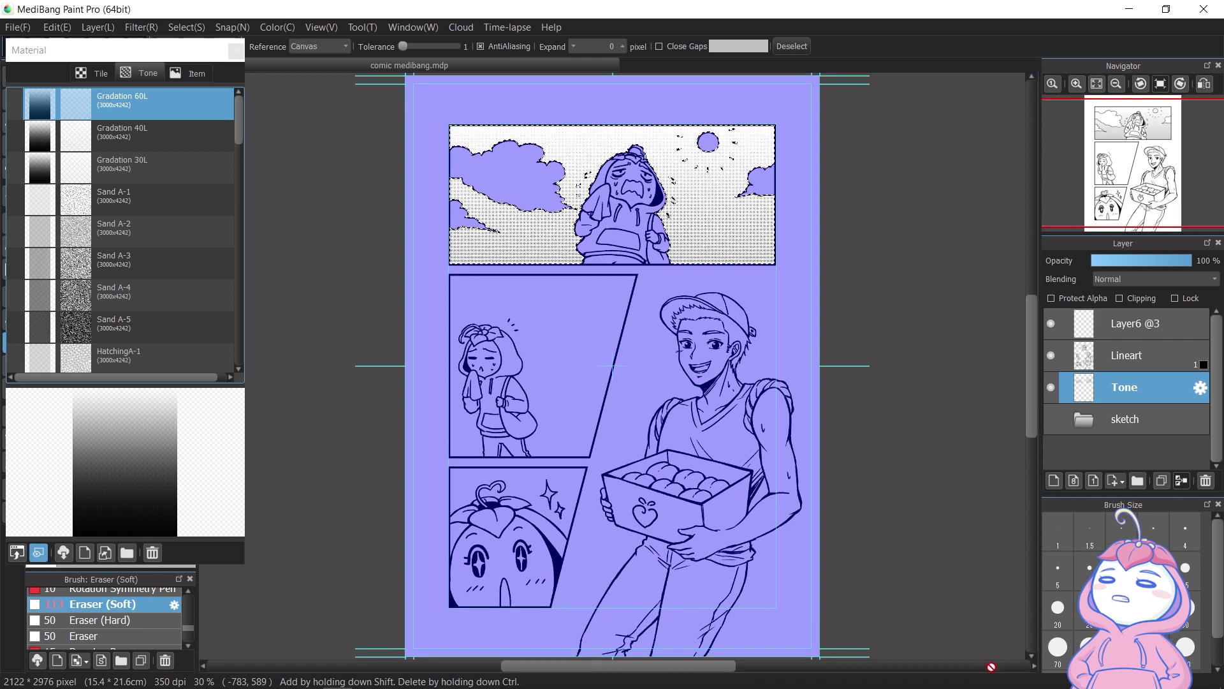
key(ctrl+d)
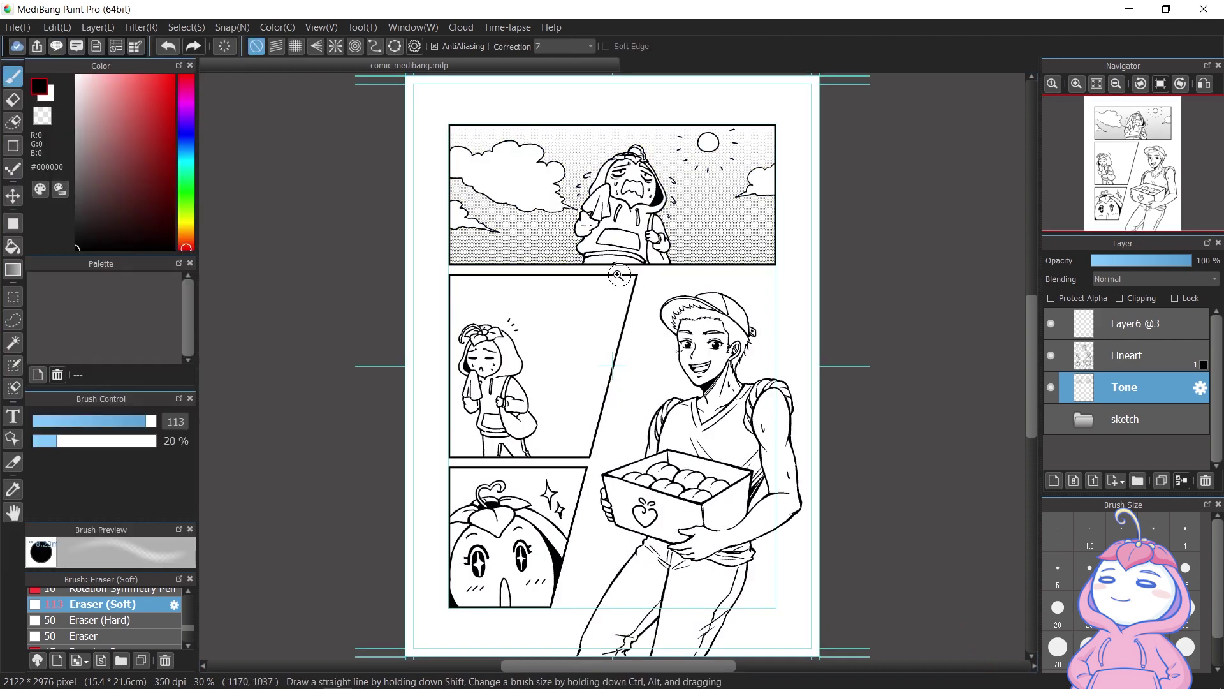
Soft-erase the tone around the sun with an enlarged Eraser (Soft)
scroll(639, 280, down, 1)
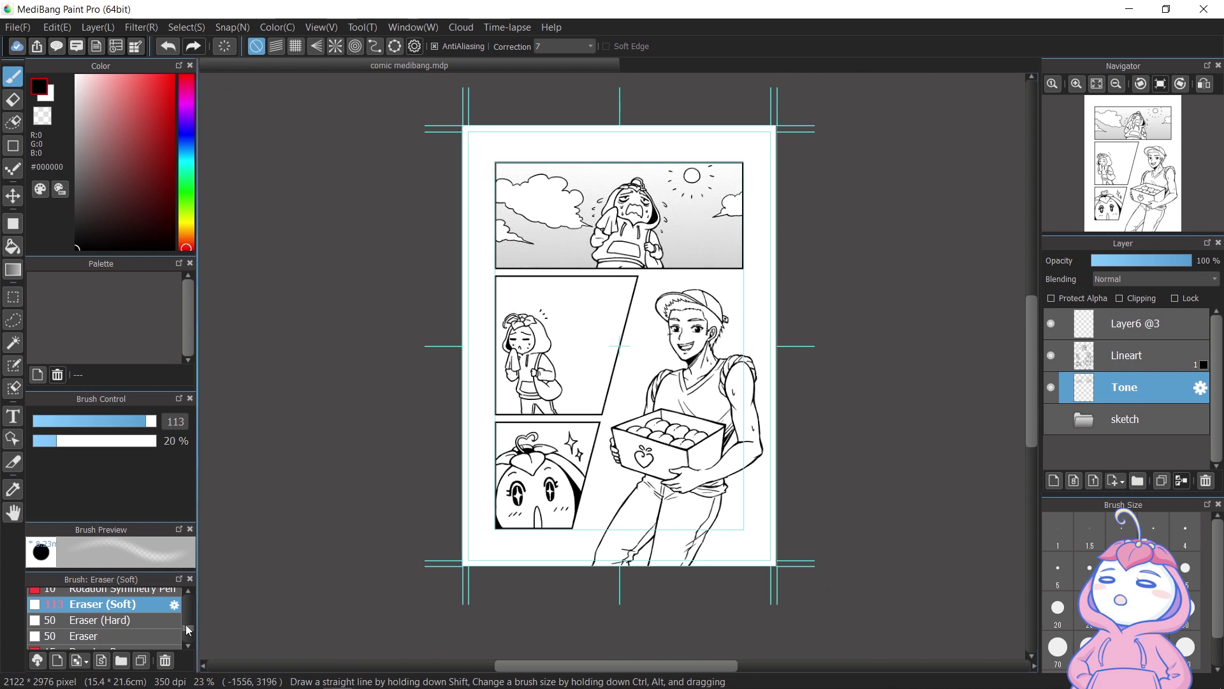
click(162, 618)
click(155, 609)
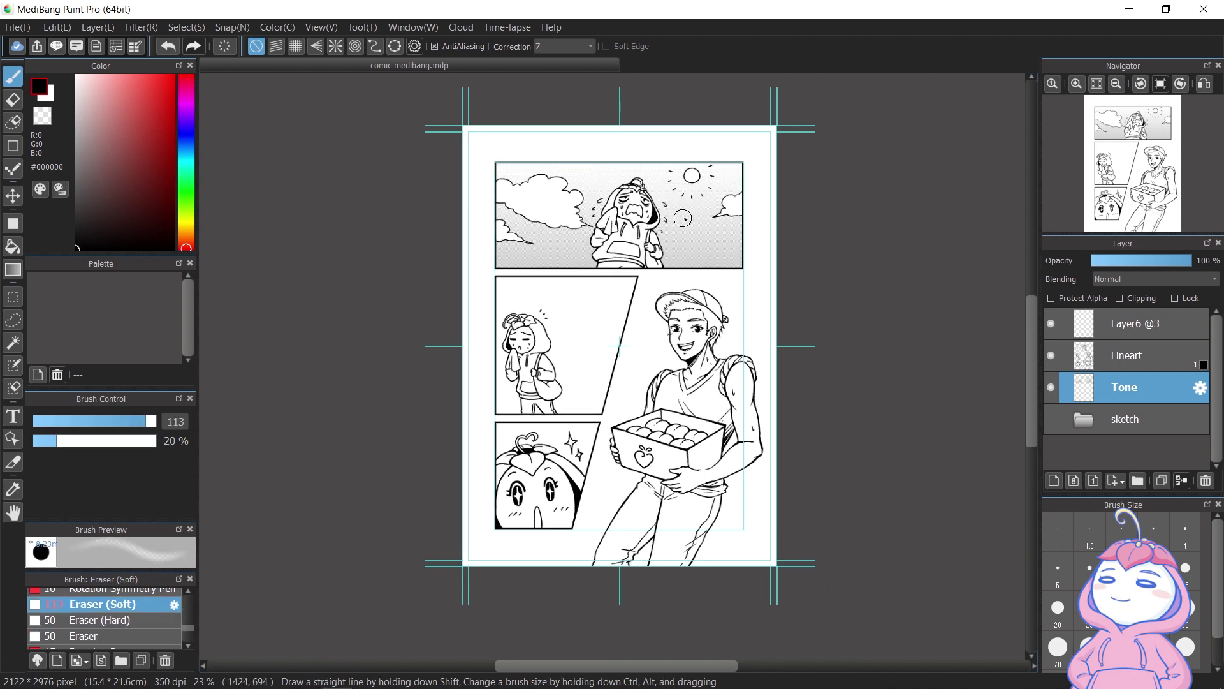
drag(690, 176, 719, 182)
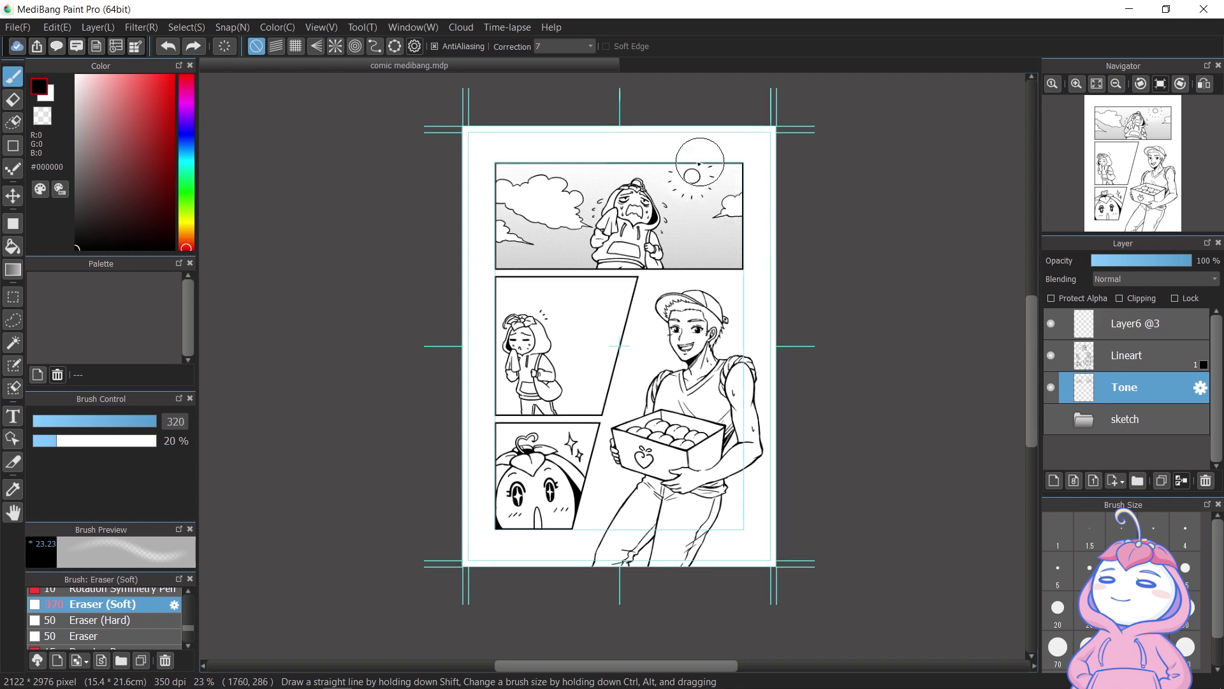
drag(701, 164, 729, 164)
click(136, 70)
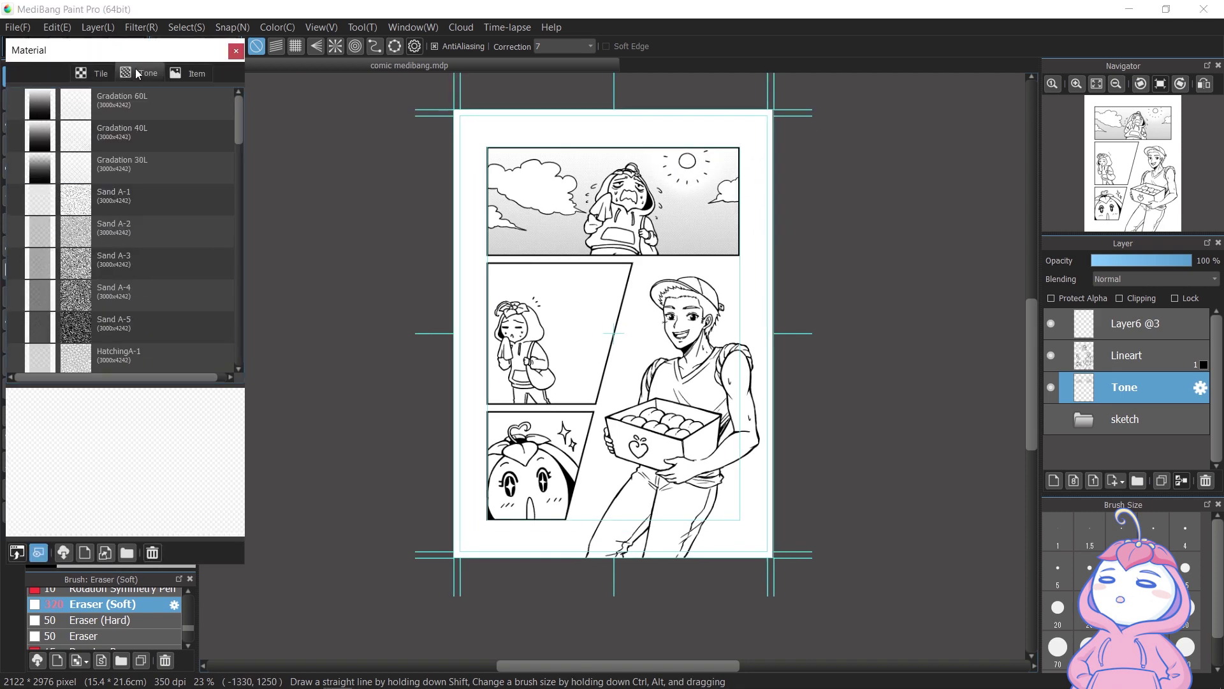
Find the MS000117 Sparkly 4 tone in the online Tone materials and stock it to My List
click(64, 553)
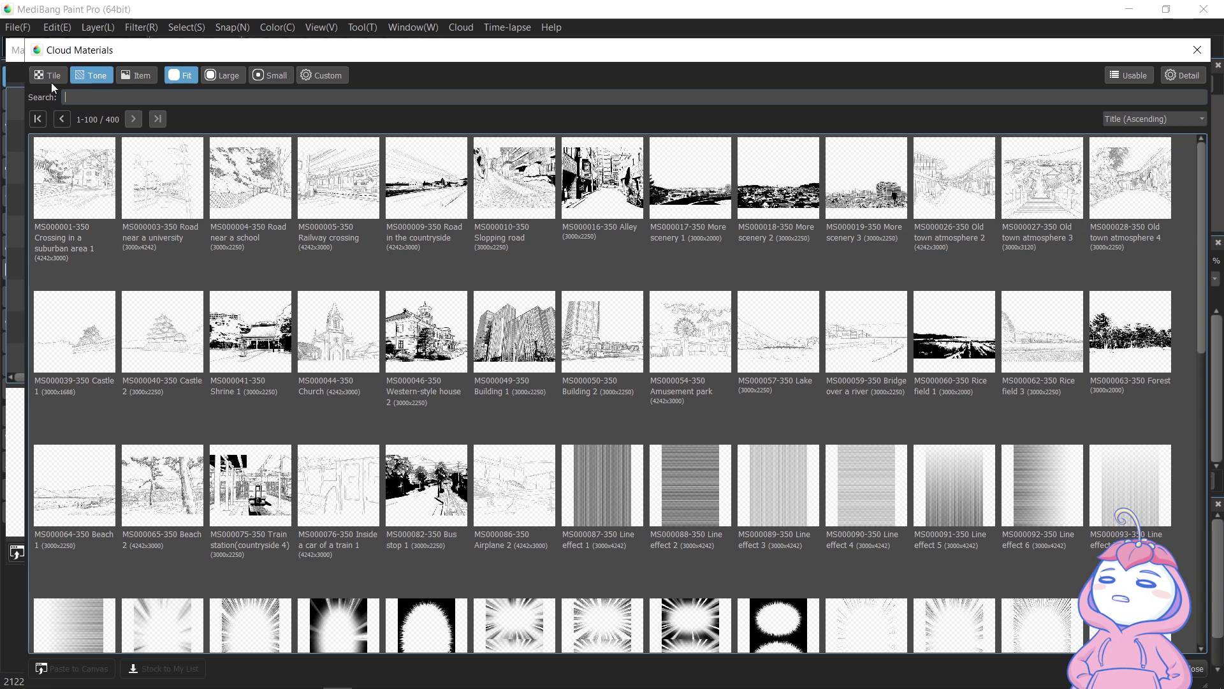
click(53, 75)
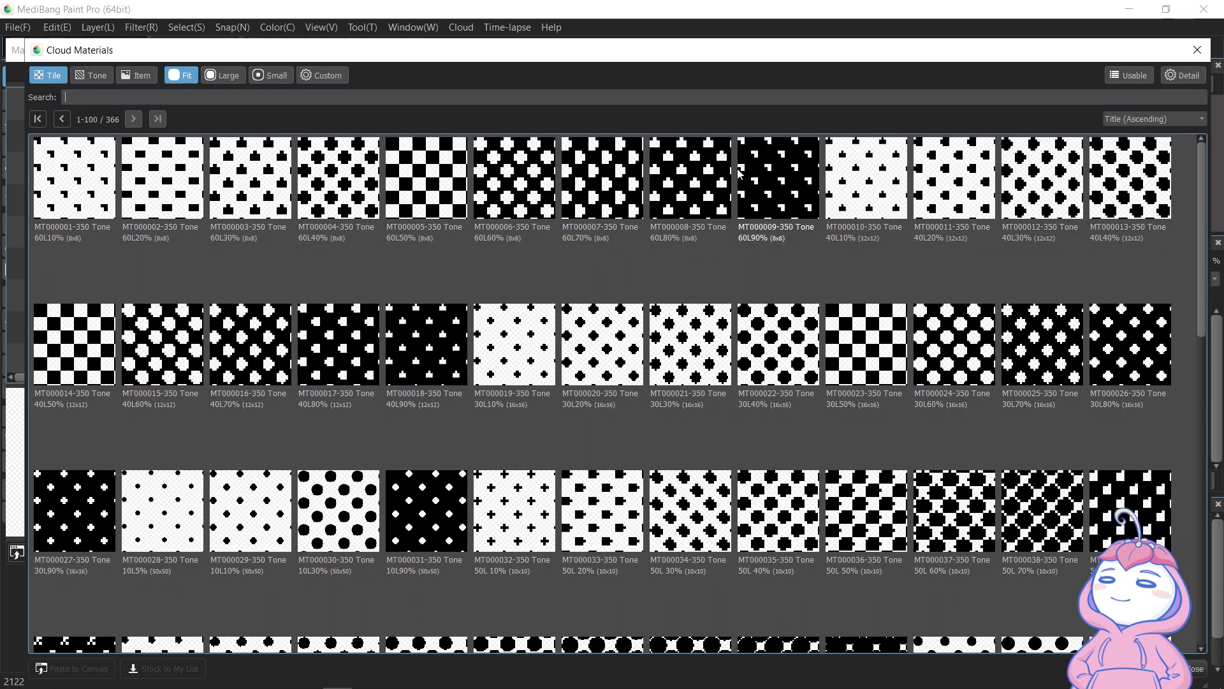
click(87, 77)
click(144, 75)
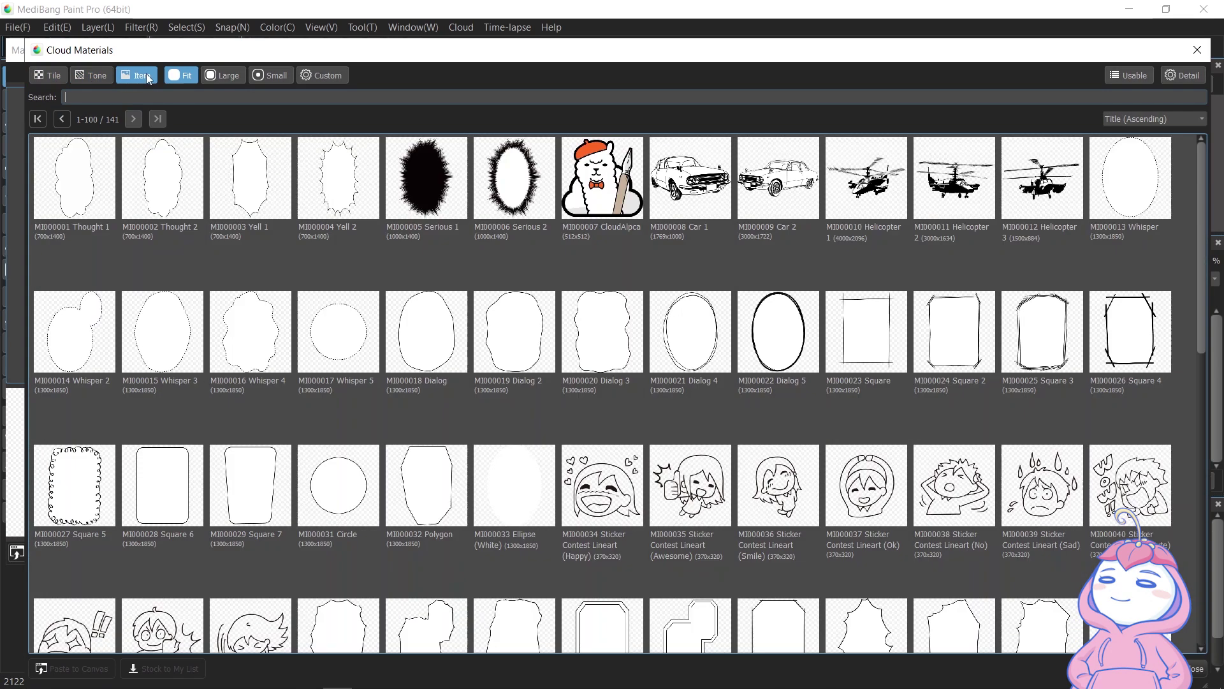
click(96, 76)
scroll(1180, 408, down, 6)
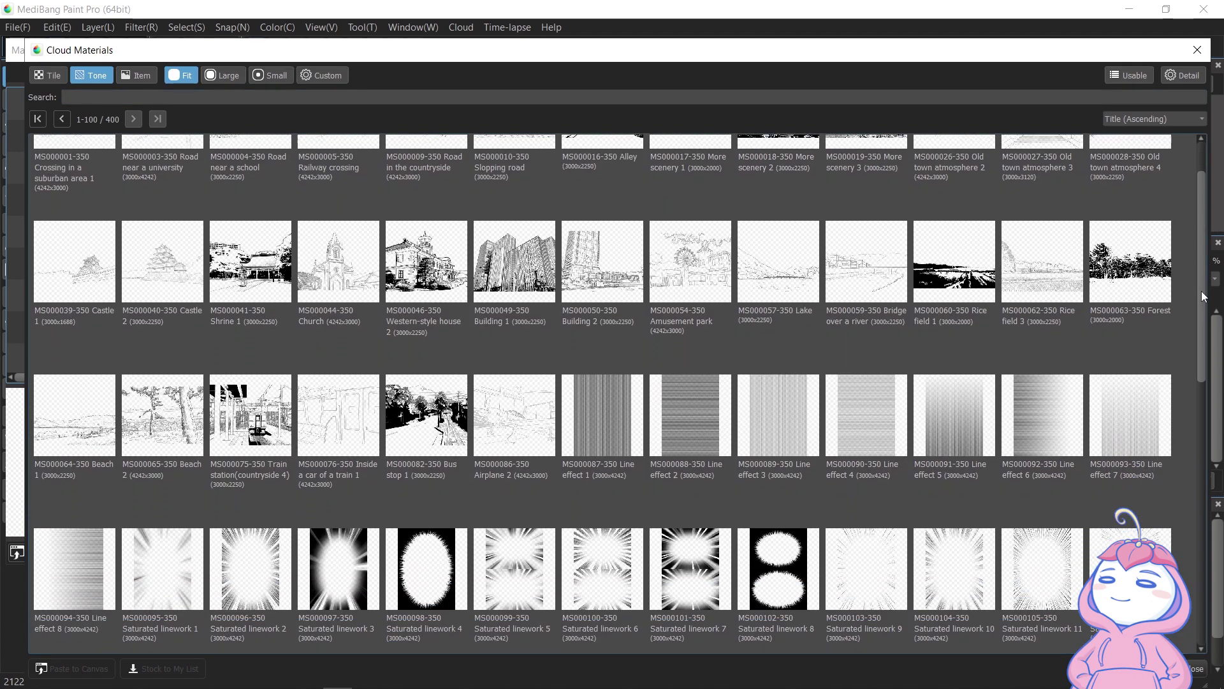
scroll(1182, 421, down, 3)
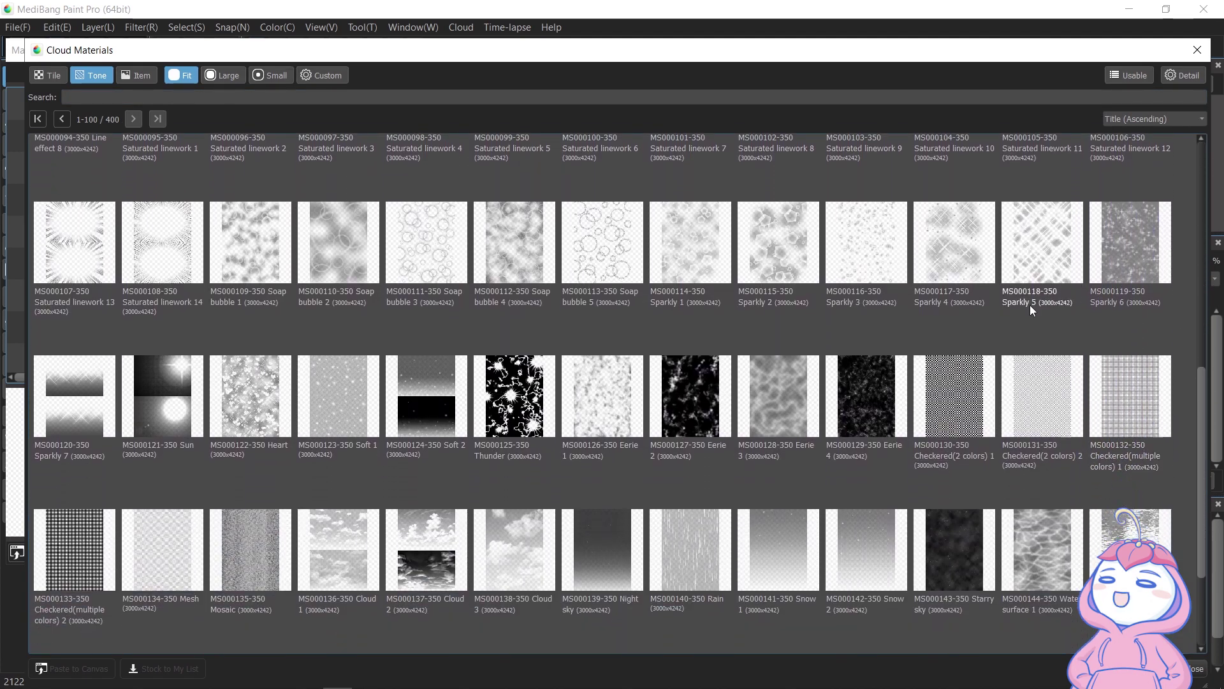
click(974, 280)
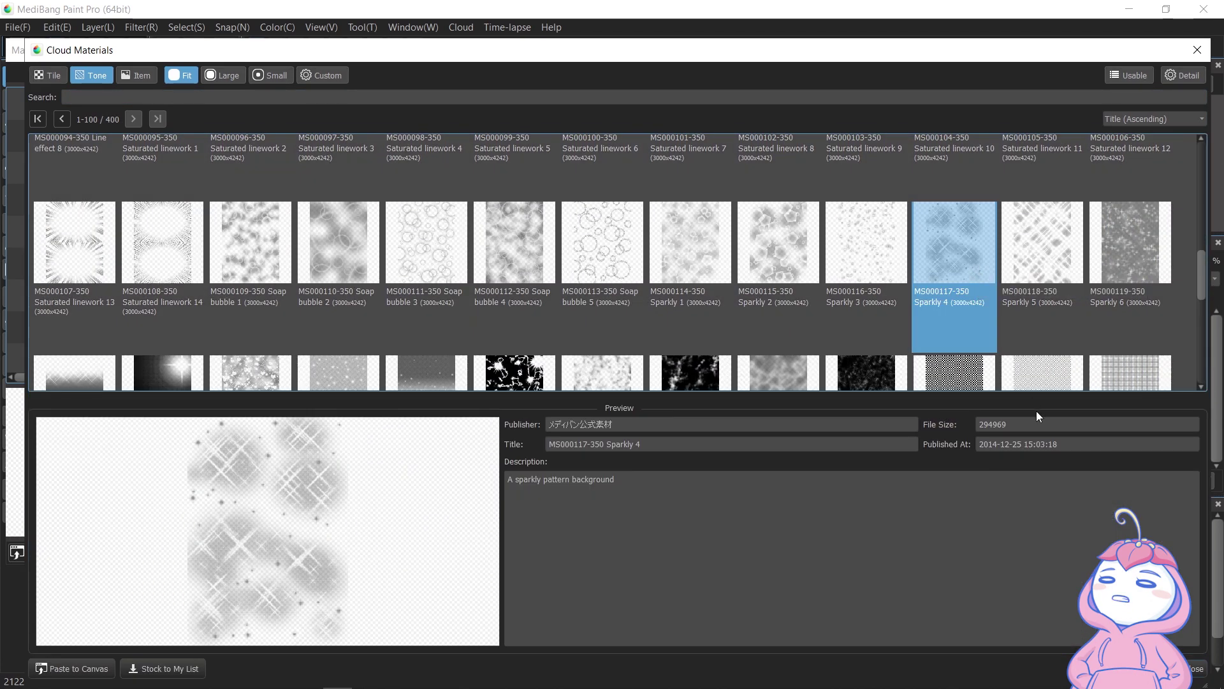
click(152, 673)
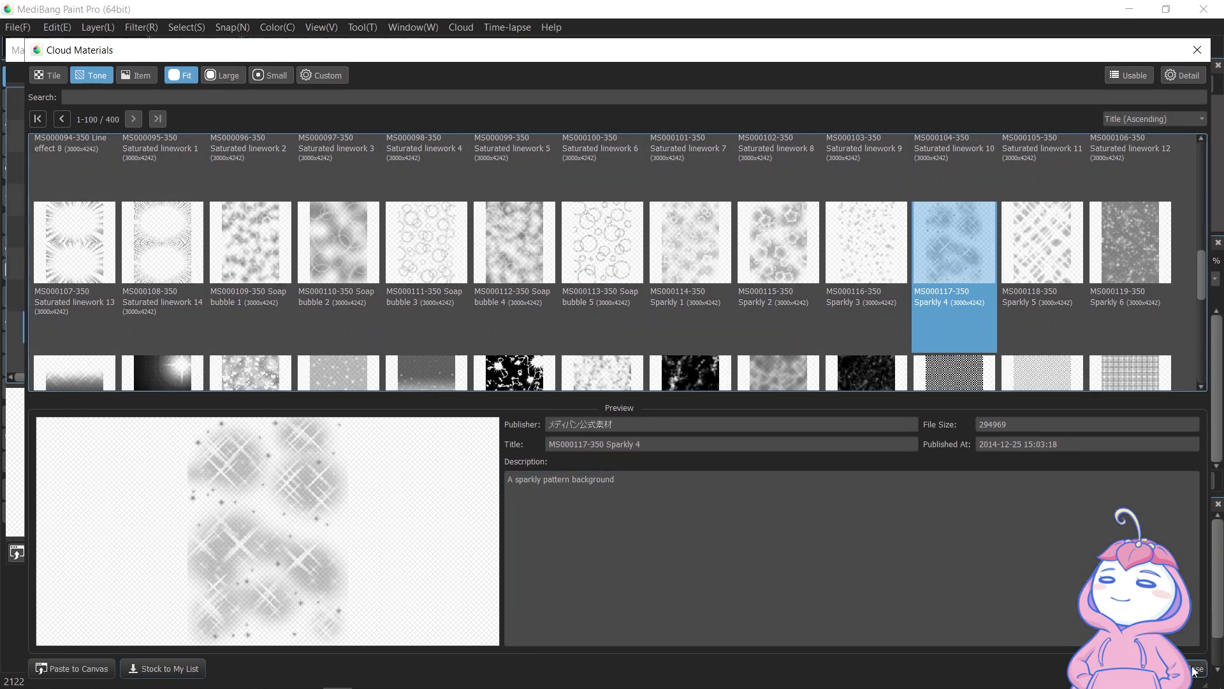
click(1192, 671)
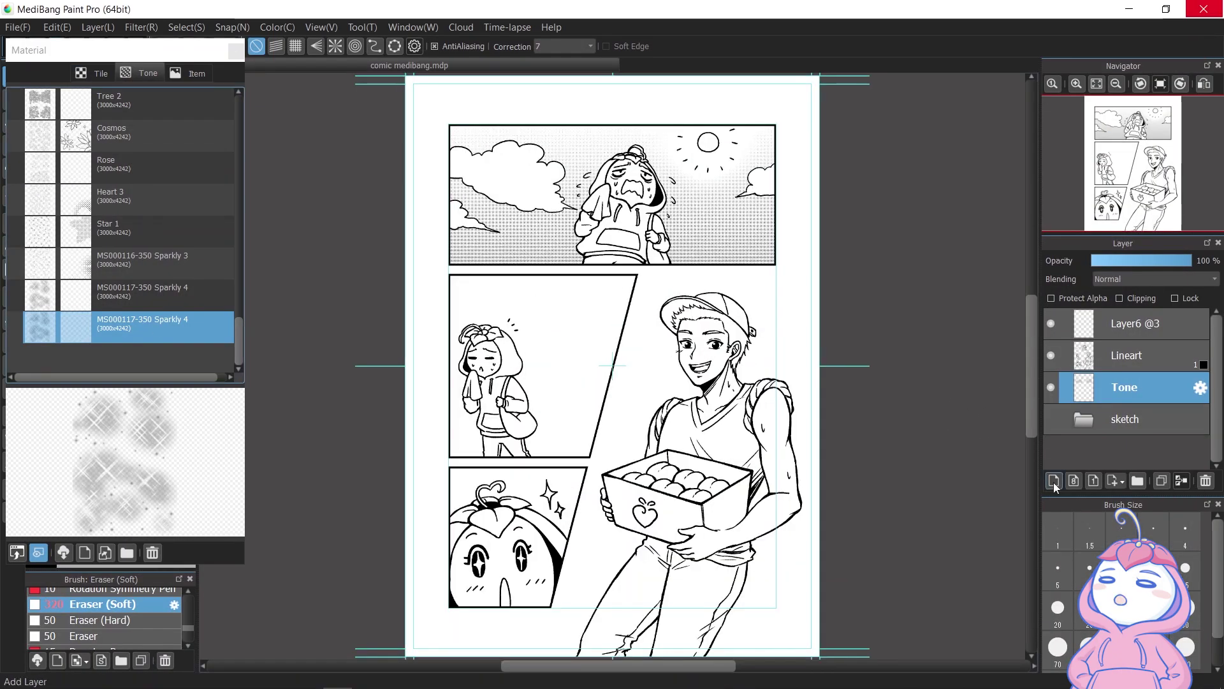
Place the Sparkly 4 tone on a new layer and fade its upper-right and lower-left edges
click(1054, 487)
drag(134, 327, 689, 408)
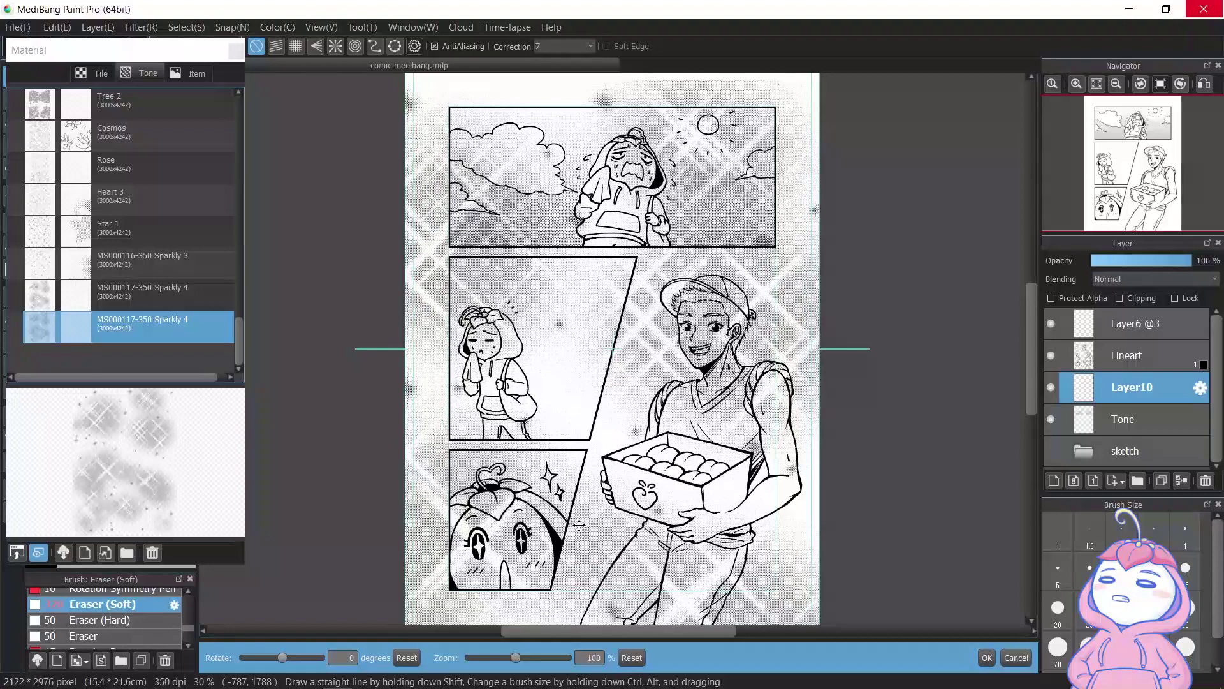
click(986, 657)
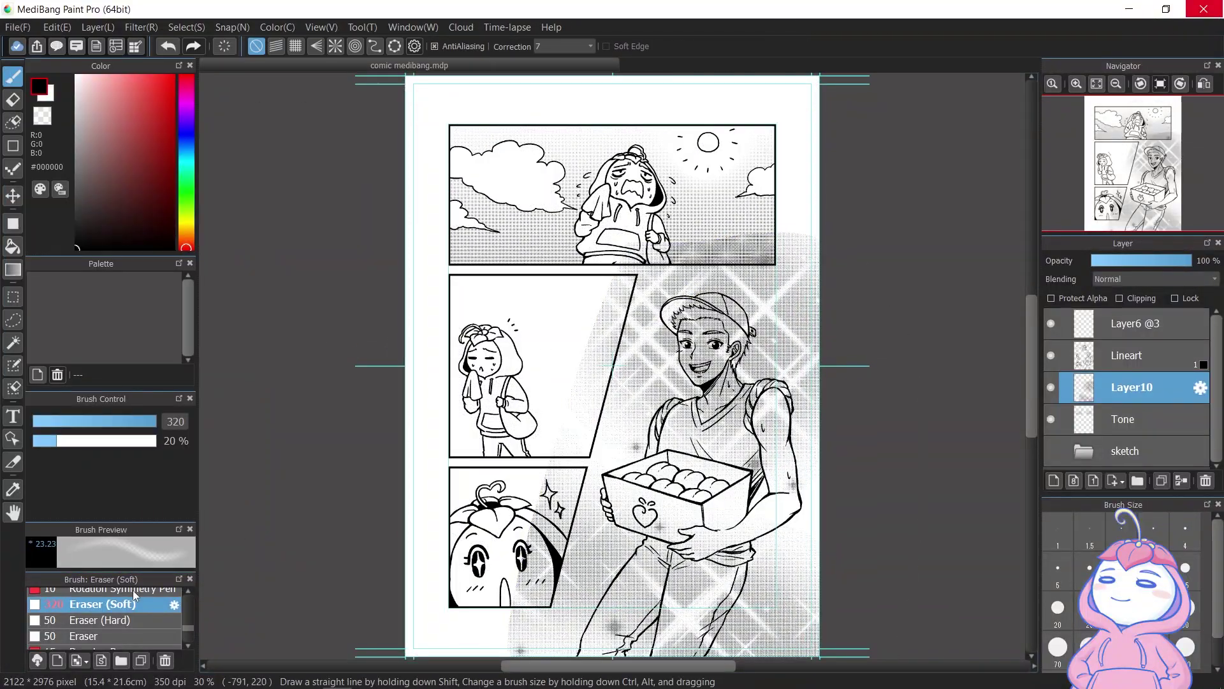
drag(685, 271, 831, 317)
drag(553, 614, 603, 459)
With the hard eraser, remove tone spilling outside the panel and over the man's face
click(100, 620)
scroll(561, 536, up, 1)
scroll(542, 530, up, 2)
click(102, 603)
click(104, 620)
drag(611, 105, 551, 306)
drag(869, 116, 771, 300)
Erase the tone from the man's cap, brim, neck, shirt, arm, peach box and trousers
scroll(610, 409, up, 2)
mouse_move(564, 297)
mouse_down()
mouse_move(657, 375)
mouse_move(654, 262)
mouse_up()
drag(570, 251, 529, 303)
drag(670, 424, 586, 510)
scroll(705, 361, up, 3)
scroll(790, 315, down, 2)
drag(651, 542, 736, 307)
mouse_move(593, 306)
mouse_down()
mouse_move(774, 290)
mouse_move(923, 469)
mouse_up()
scroll(702, 408, down, 1)
mouse_move(510, 487)
mouse_down()
mouse_move(546, 213)
mouse_move(615, 376)
mouse_move(485, 605)
mouse_up()
mouse_move(714, 593)
mouse_down()
mouse_move(848, 438)
mouse_move(676, 606)
mouse_up()
scroll(779, 391, down, 3)
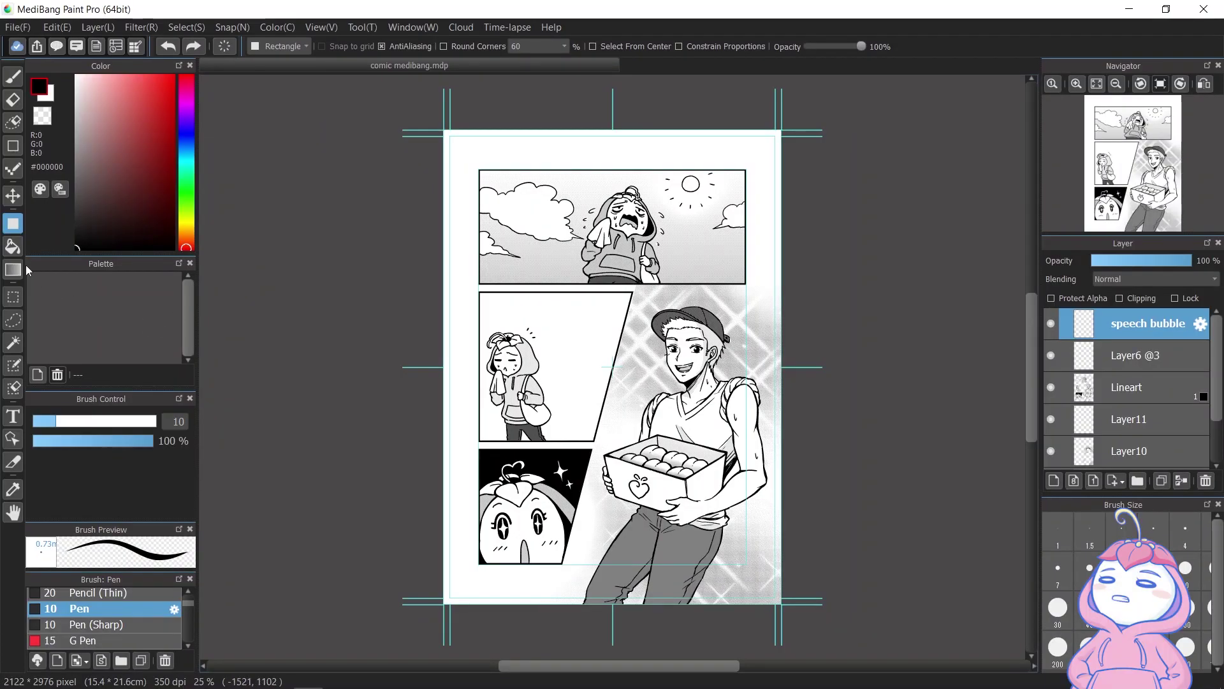
Outline a rectangle in the first panel's top-left corner and fill it white on a new layer above Layer6 @3
click(13, 145)
drag(488, 162, 543, 227)
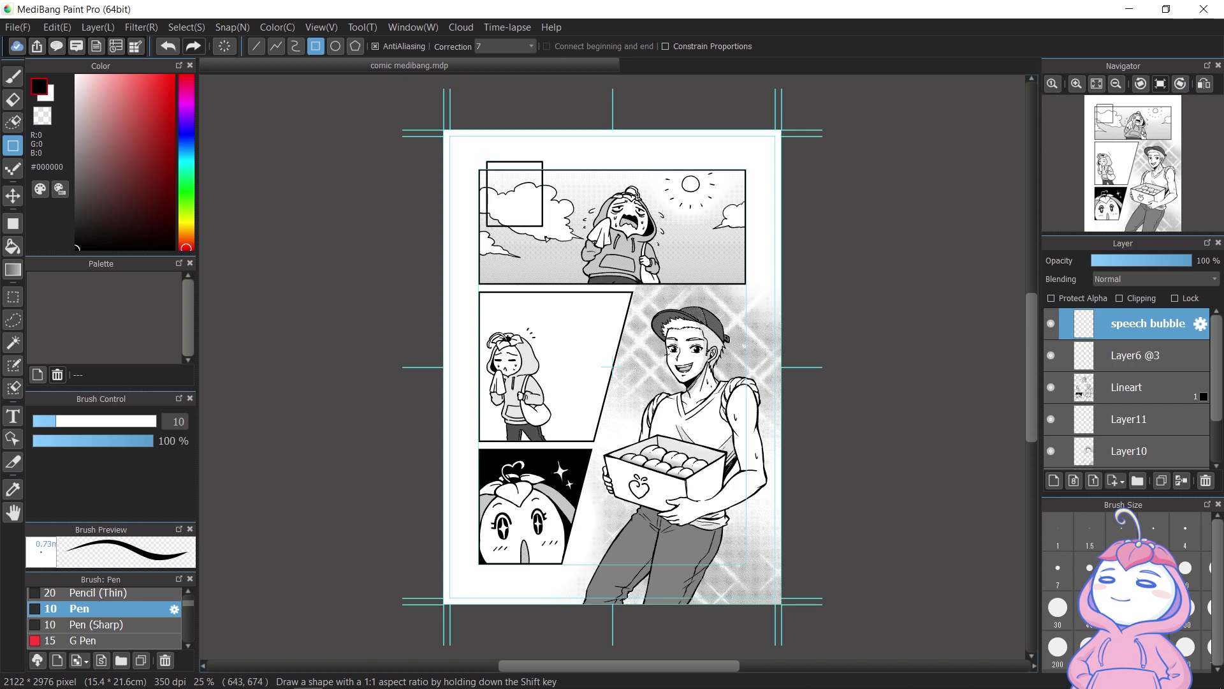
click(1113, 357)
click(1055, 483)
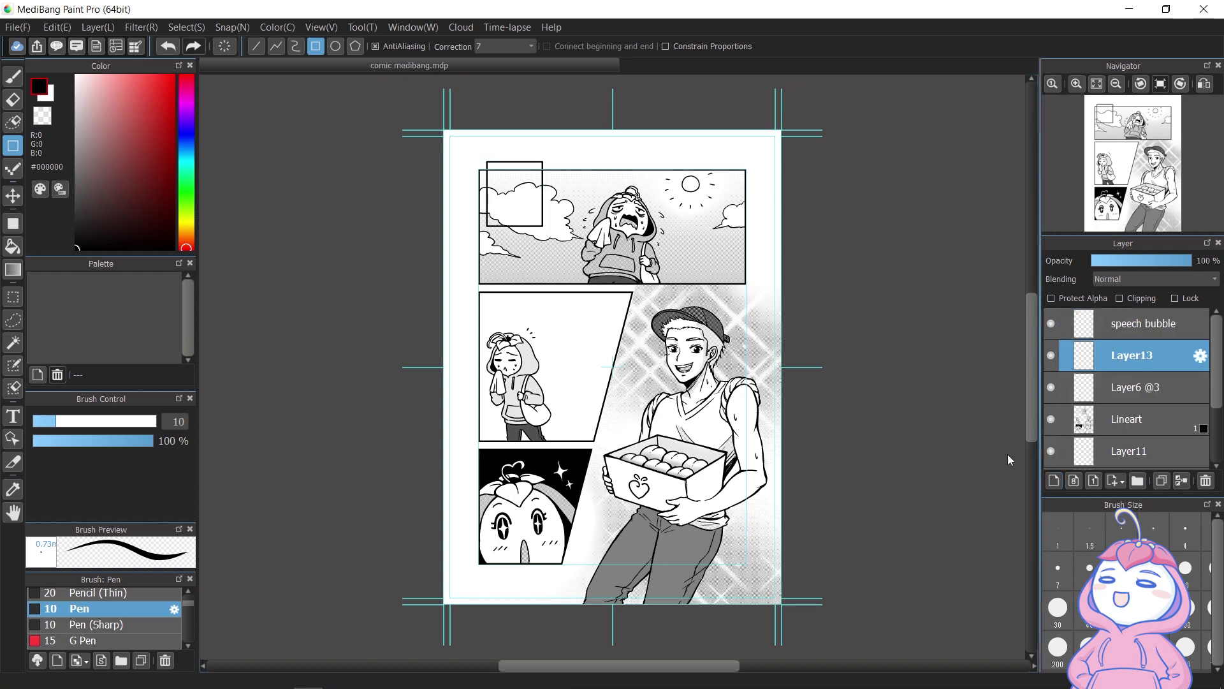
click(13, 223)
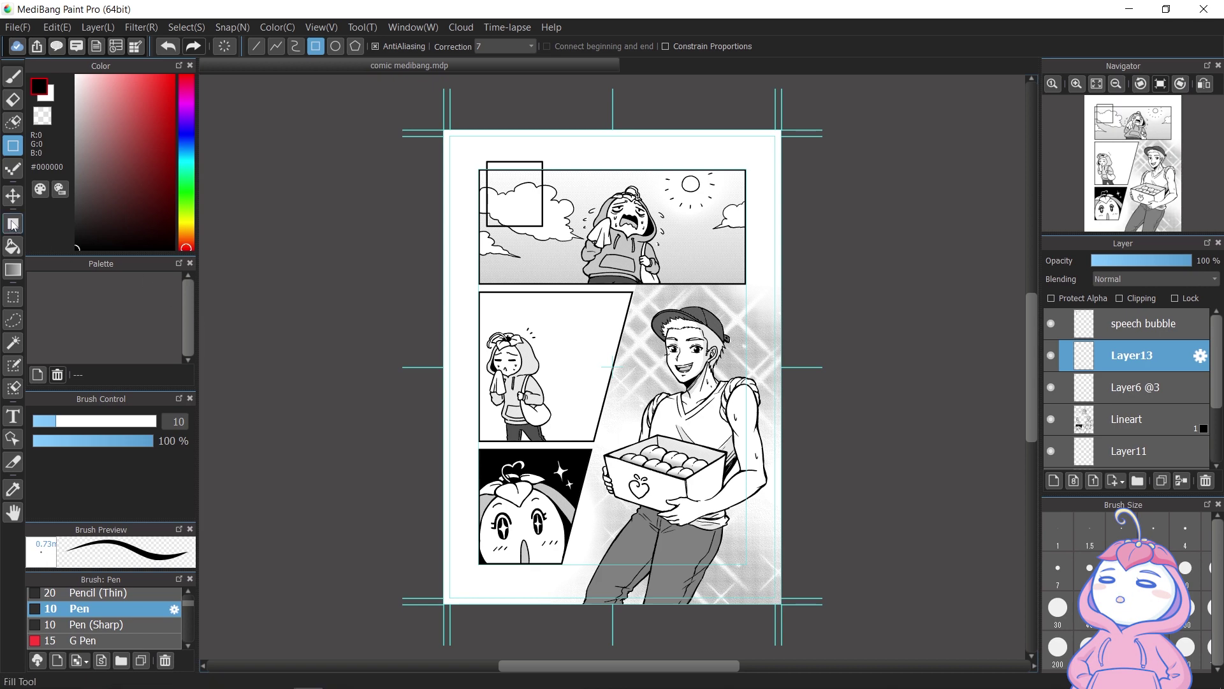
key(x)
drag(480, 162, 542, 225)
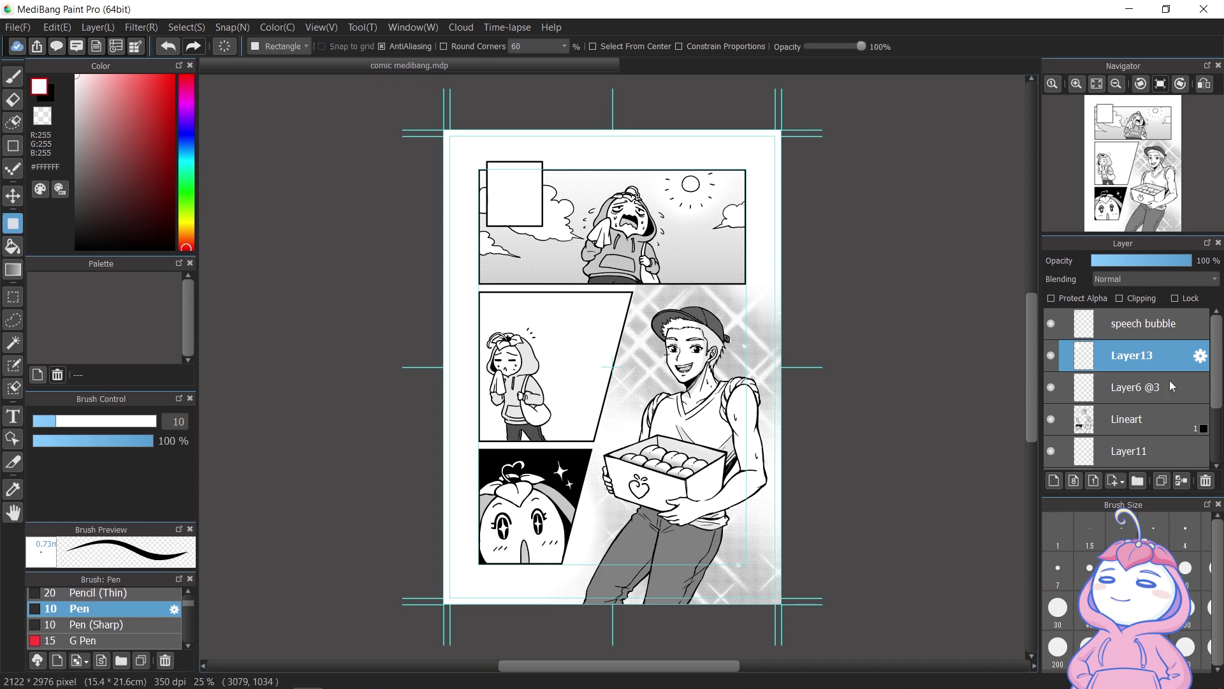
click(1147, 324)
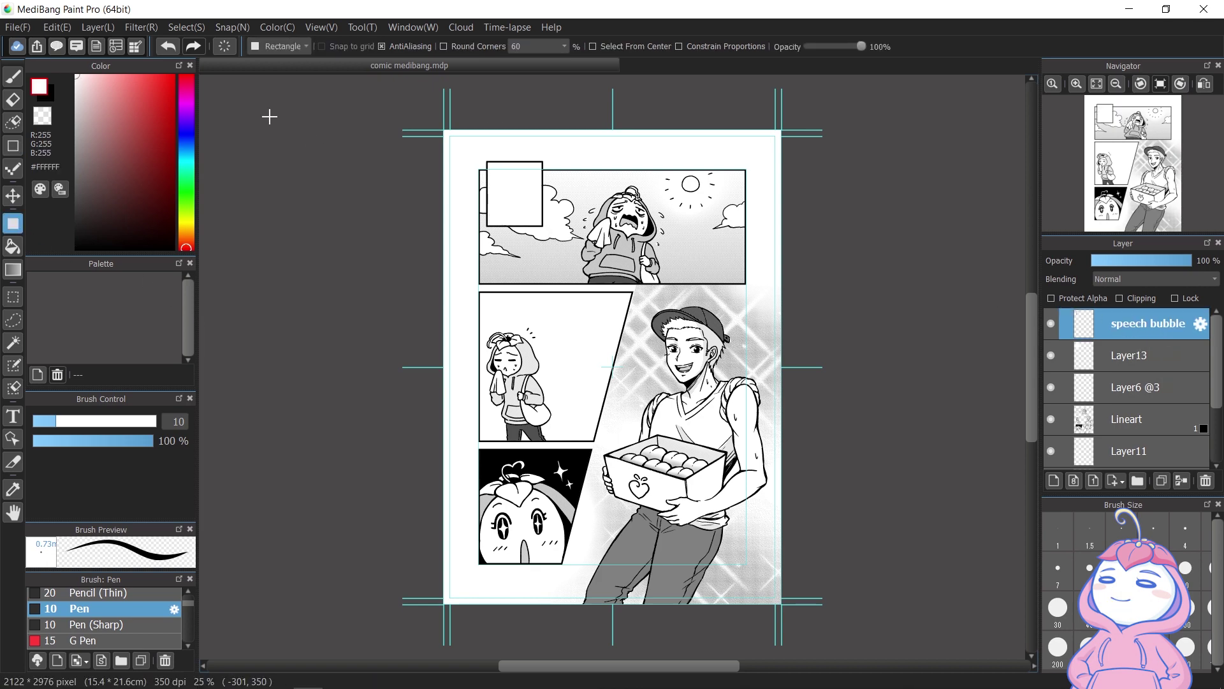
Paste the Dialog 29 cloud bubble, mirror it, shrink it and place it between the two characters
click(57, 47)
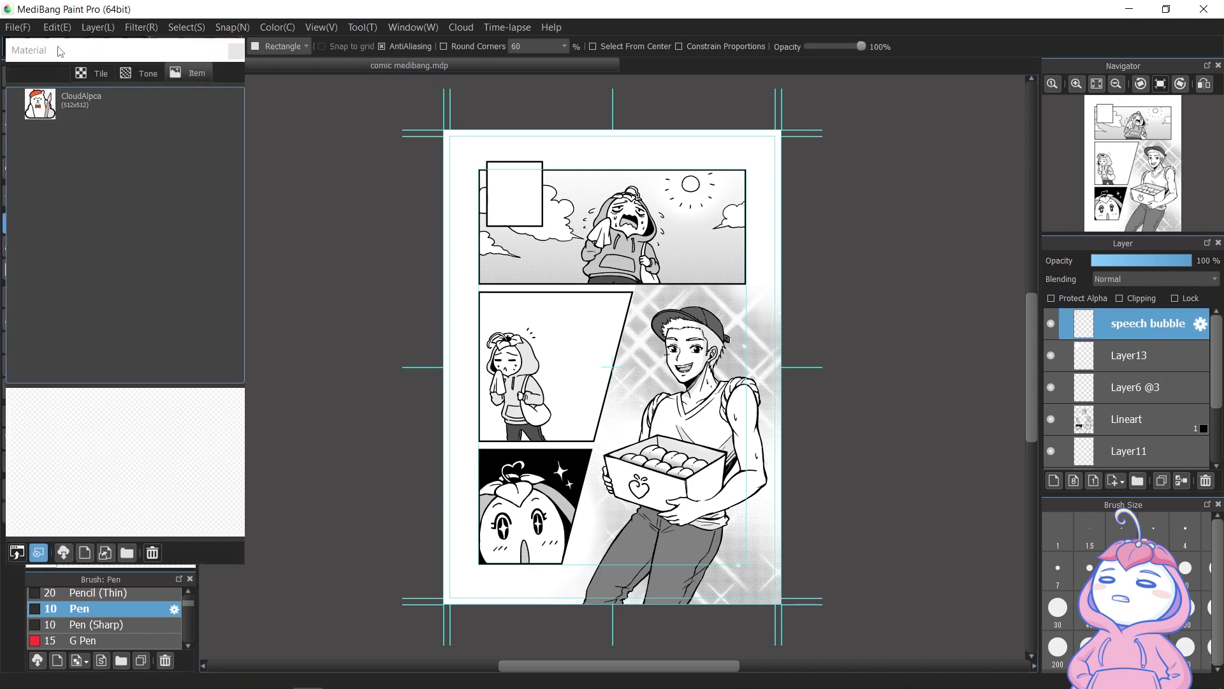
click(63, 554)
click(70, 459)
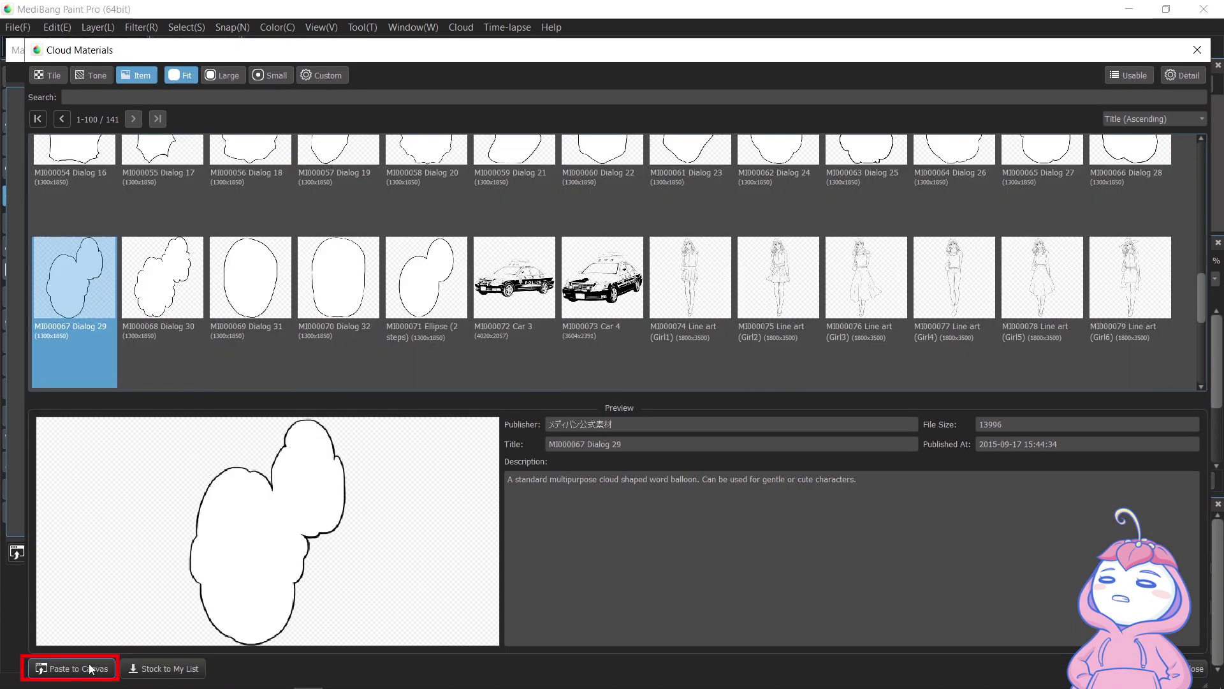
click(90, 668)
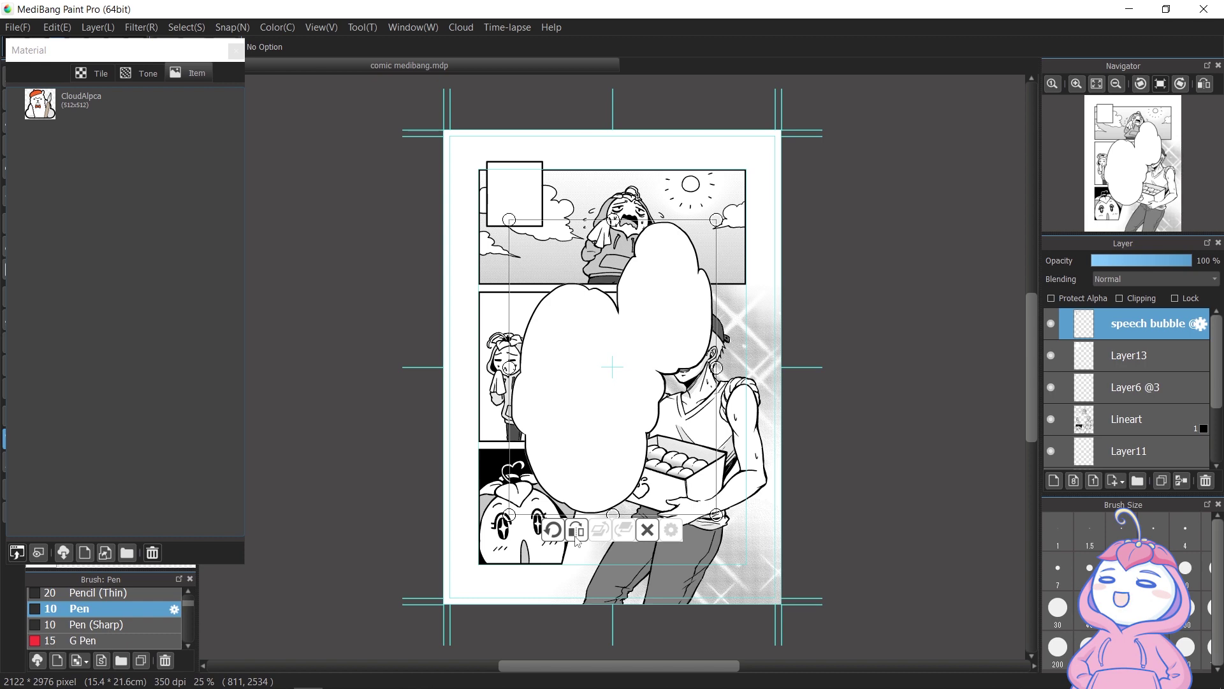
click(576, 539)
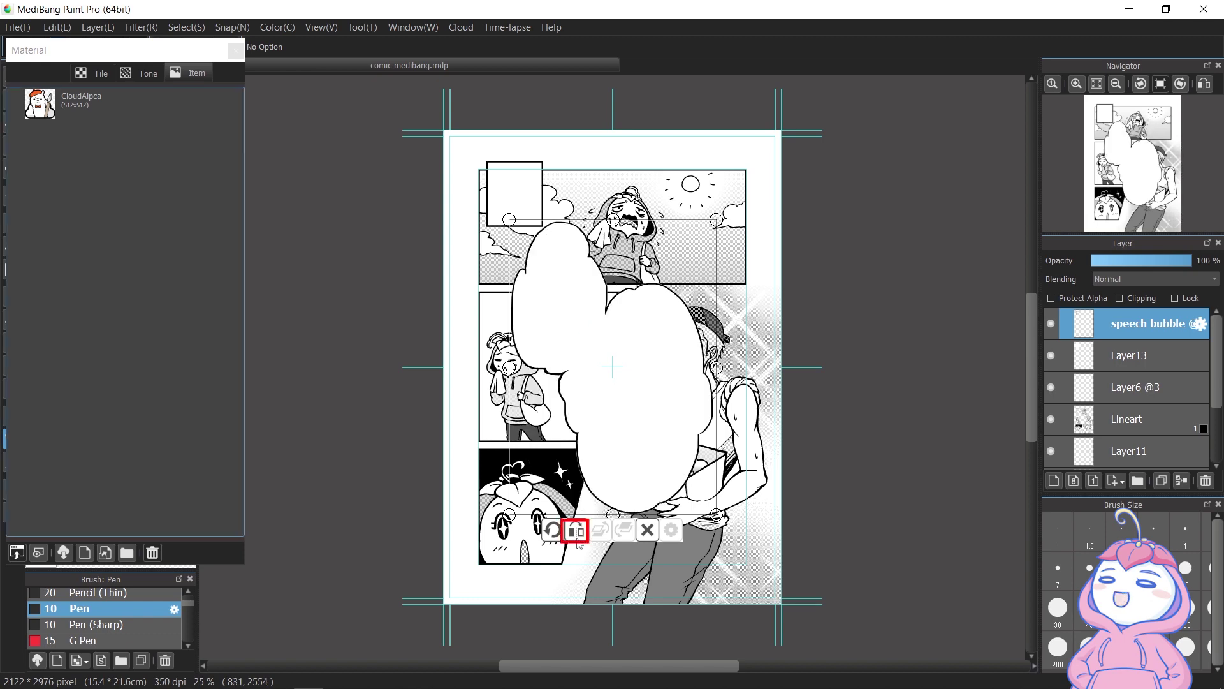
drag(717, 515, 662, 437)
drag(626, 401, 612, 402)
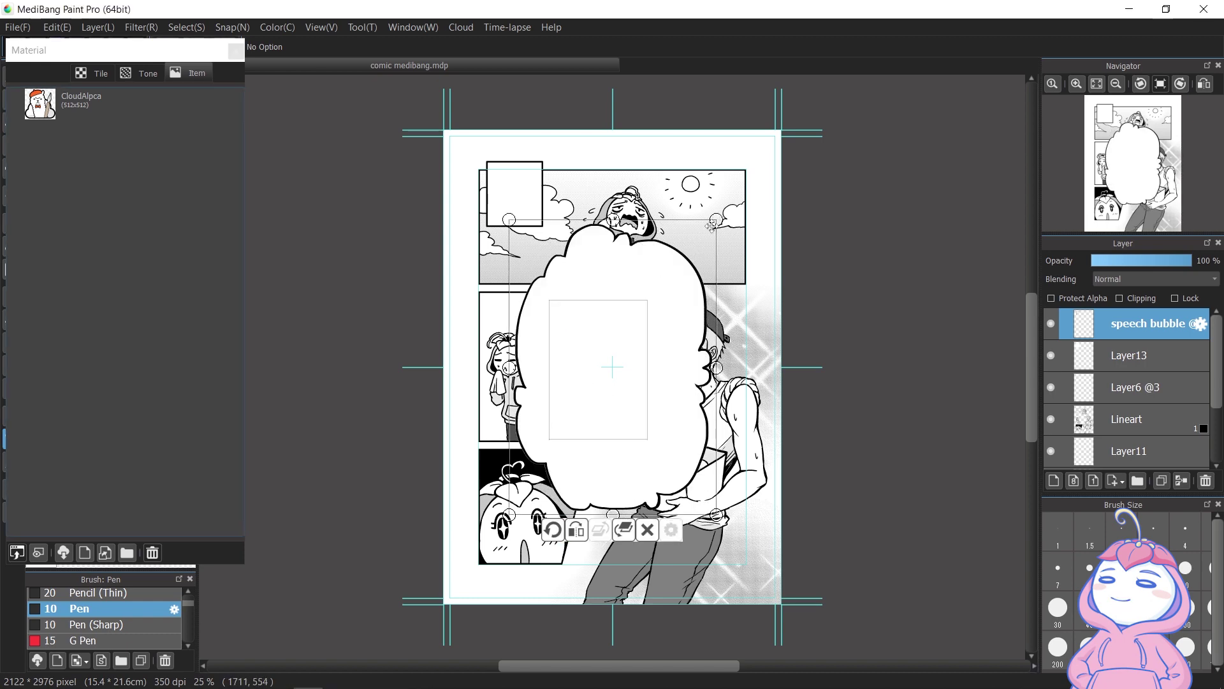
Shrink a second cloud bubble beside the peach box and rasterize the bubble material
drag(717, 514, 663, 438)
drag(657, 416, 763, 569)
drag(769, 591, 745, 561)
drag(727, 550, 716, 549)
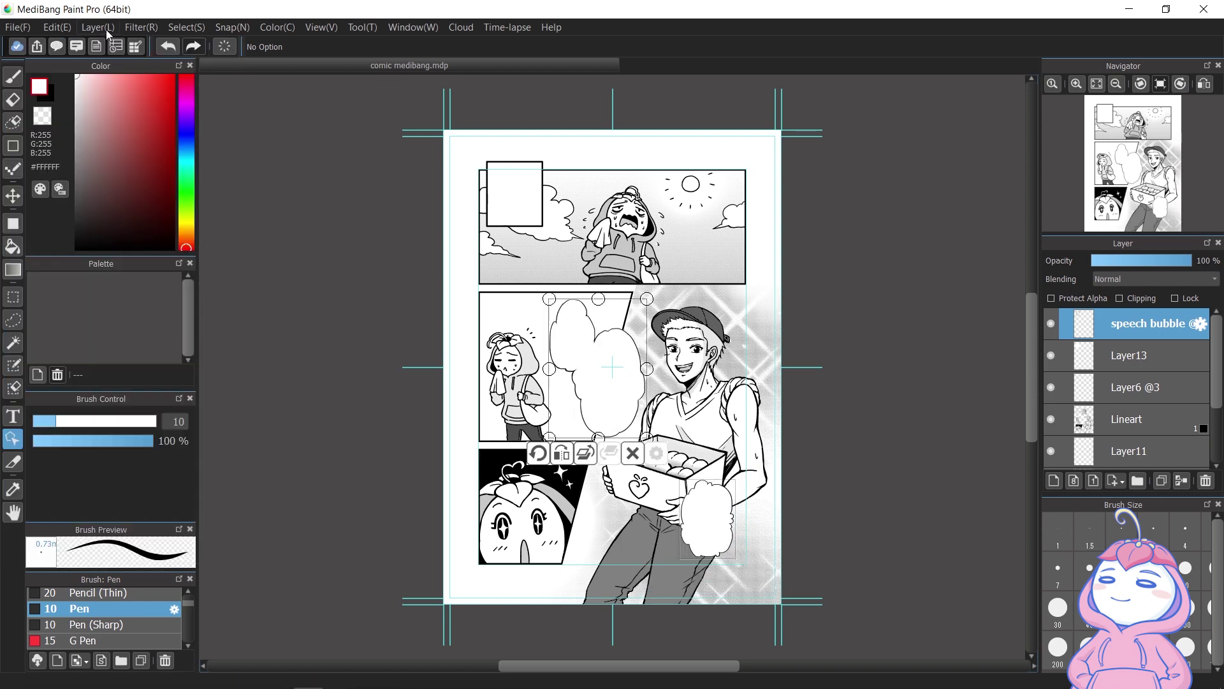
click(105, 29)
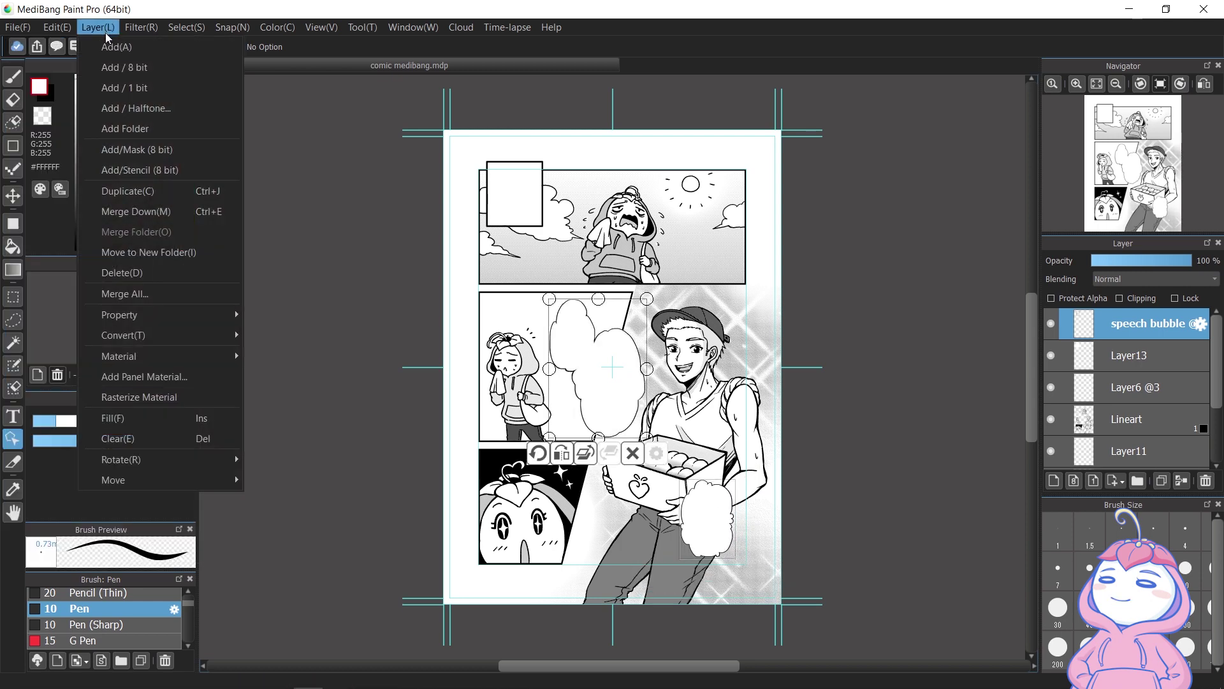
click(184, 397)
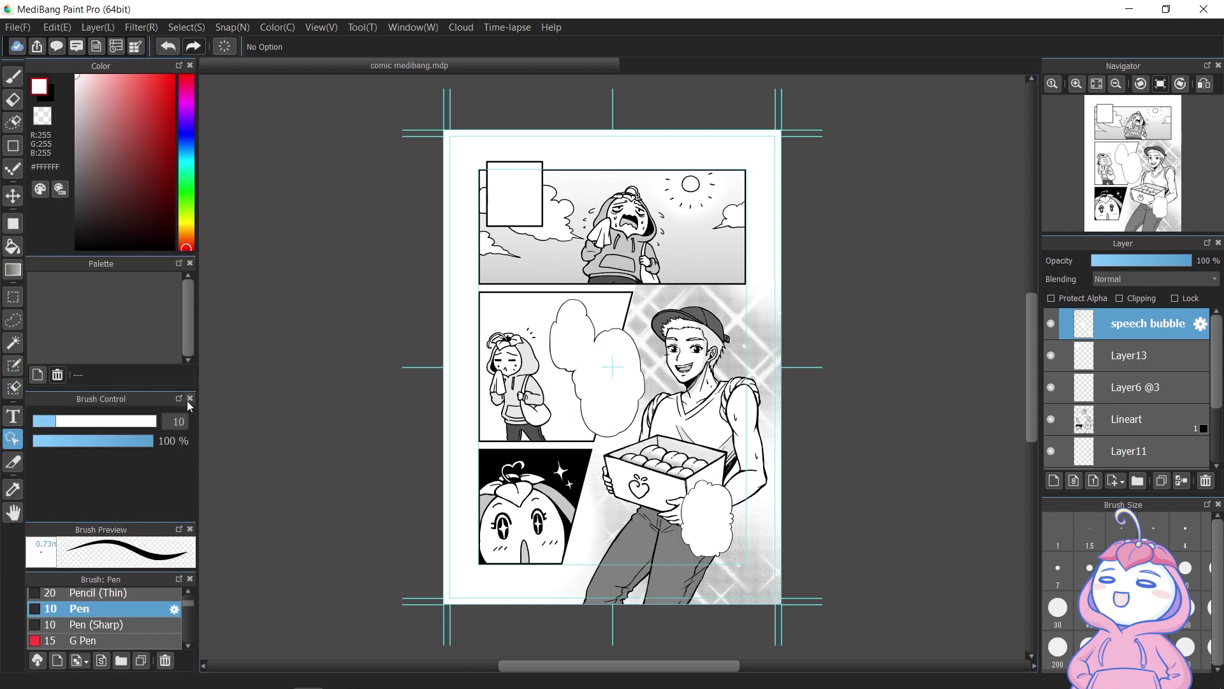
With a black pen, undo and redraw the cloud bubble's outline stroke near the vendor
key(b)
key(x)
scroll(622, 357, up, 6)
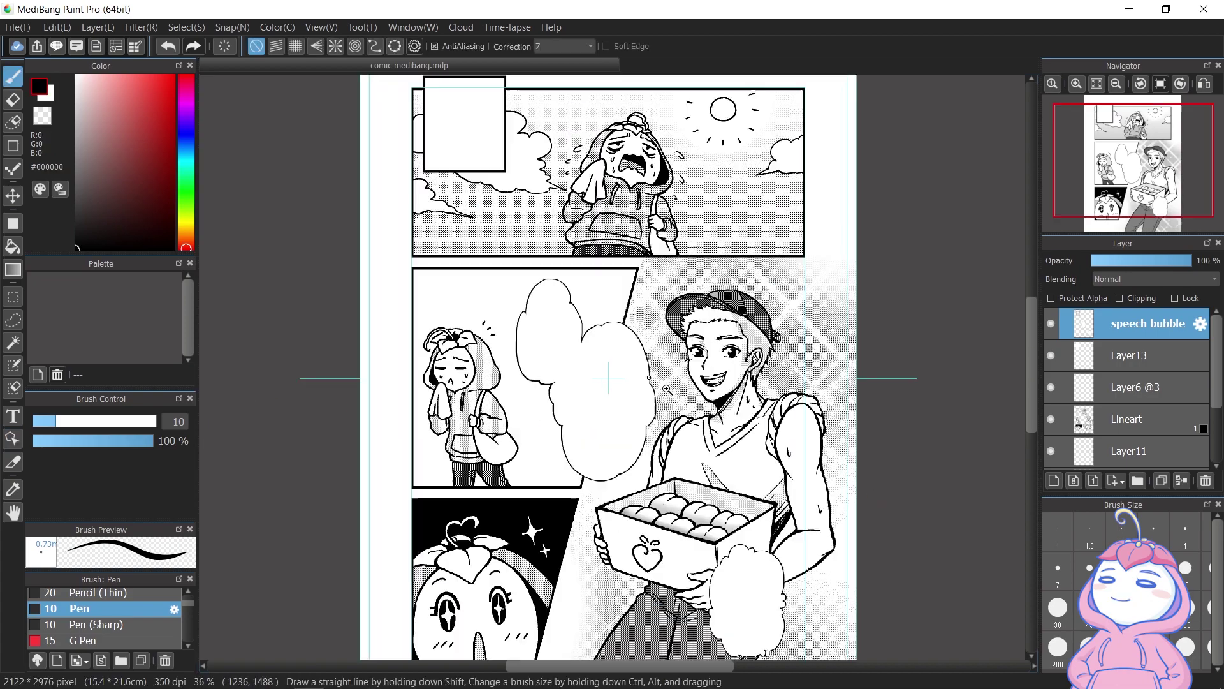
scroll(539, 265, up, 3)
drag(646, 275, 733, 383)
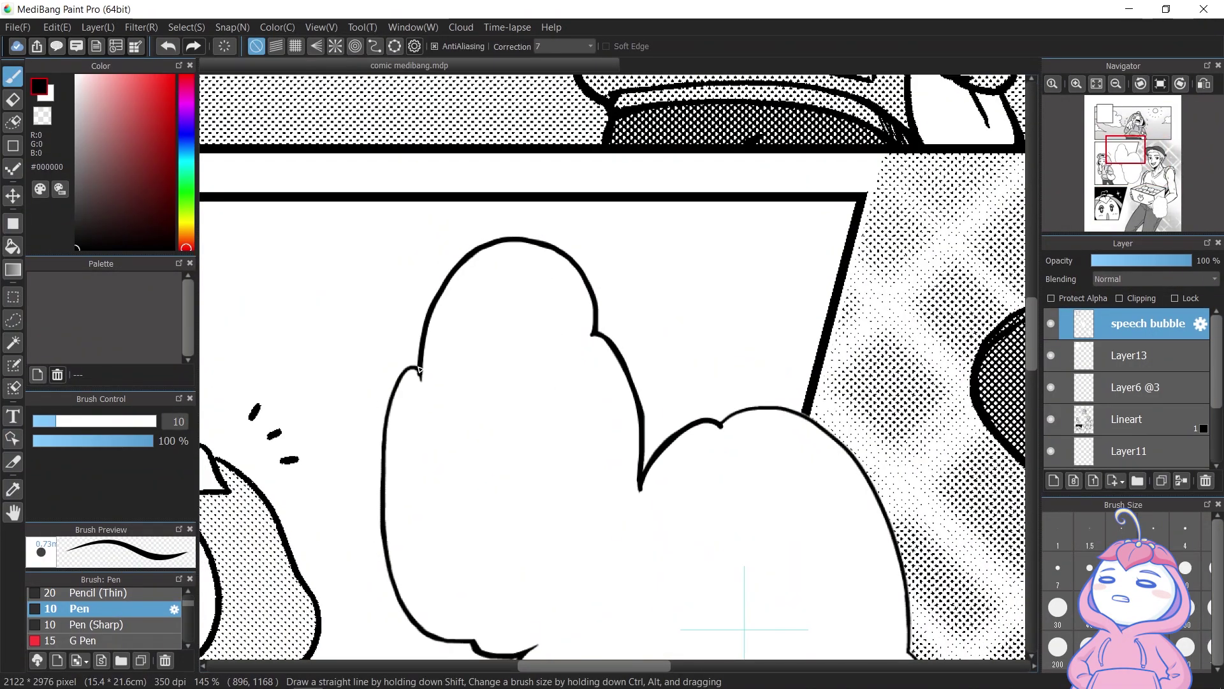
drag(426, 537, 580, 365)
drag(638, 447, 558, 312)
drag(600, 454, 541, 293)
drag(757, 162, 480, 528)
key(ctrl+z)
mouse_move(458, 322)
mouse_down()
mouse_move(640, 525)
mouse_move(500, 326)
mouse_up()
Paint a white tail toward the vendor on the middle bubble and outline it in black
key(x)
mouse_move(515, 377)
mouse_down()
mouse_move(535, 379)
mouse_move(519, 421)
mouse_move(632, 363)
mouse_up()
key(bracketright)
key(bracketright)
key(bracketright)
key(bracketright)
key(bracketleft)
key(x)
drag(520, 425, 632, 364)
key(ctrl+0)
key(x)
key(g)
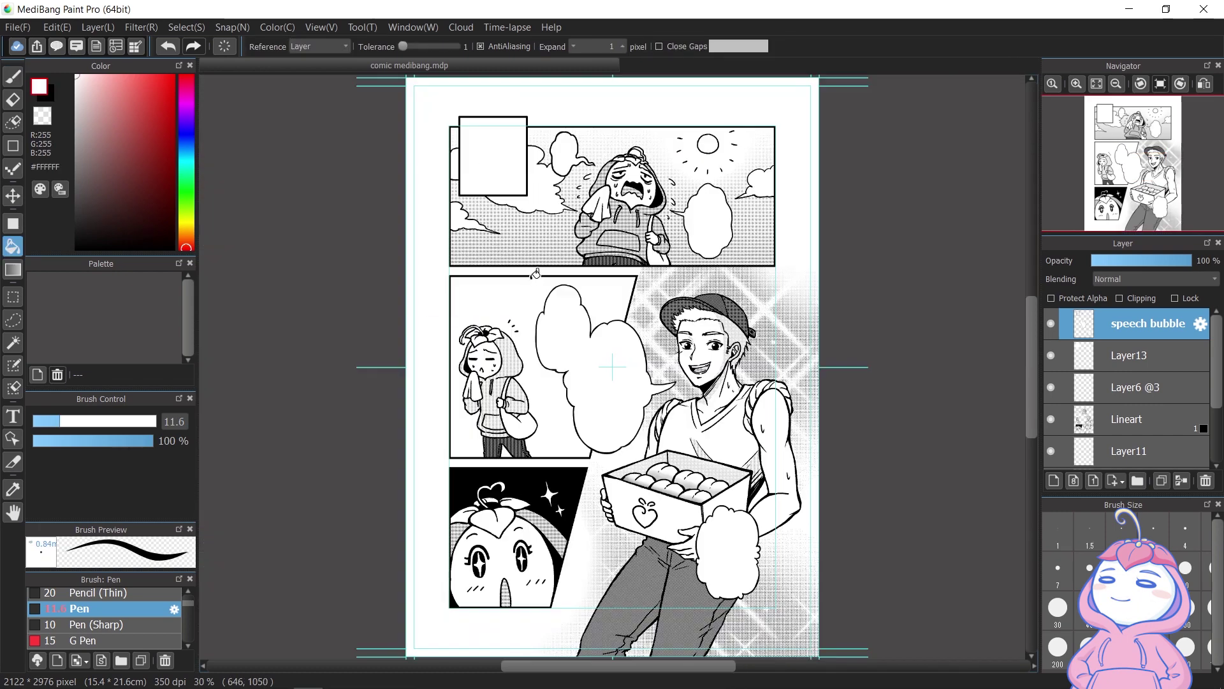
Start a text entry at the top-left caption box using CC-WildWords at size 12
click(14, 416)
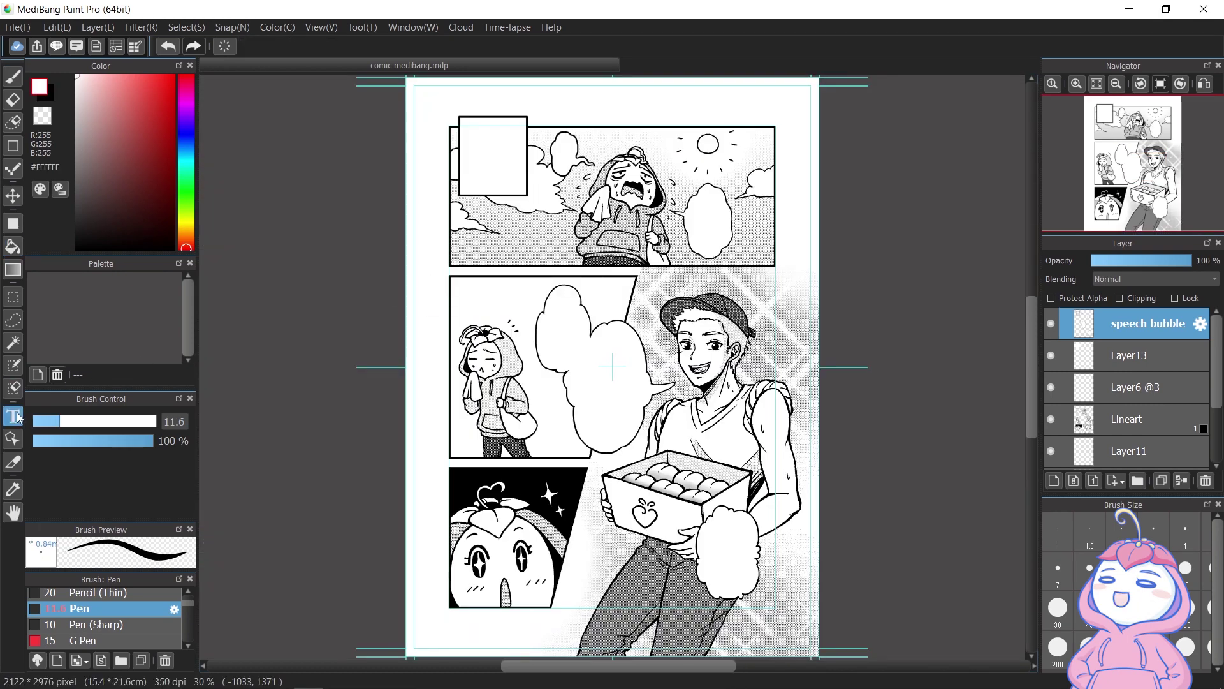
click(484, 147)
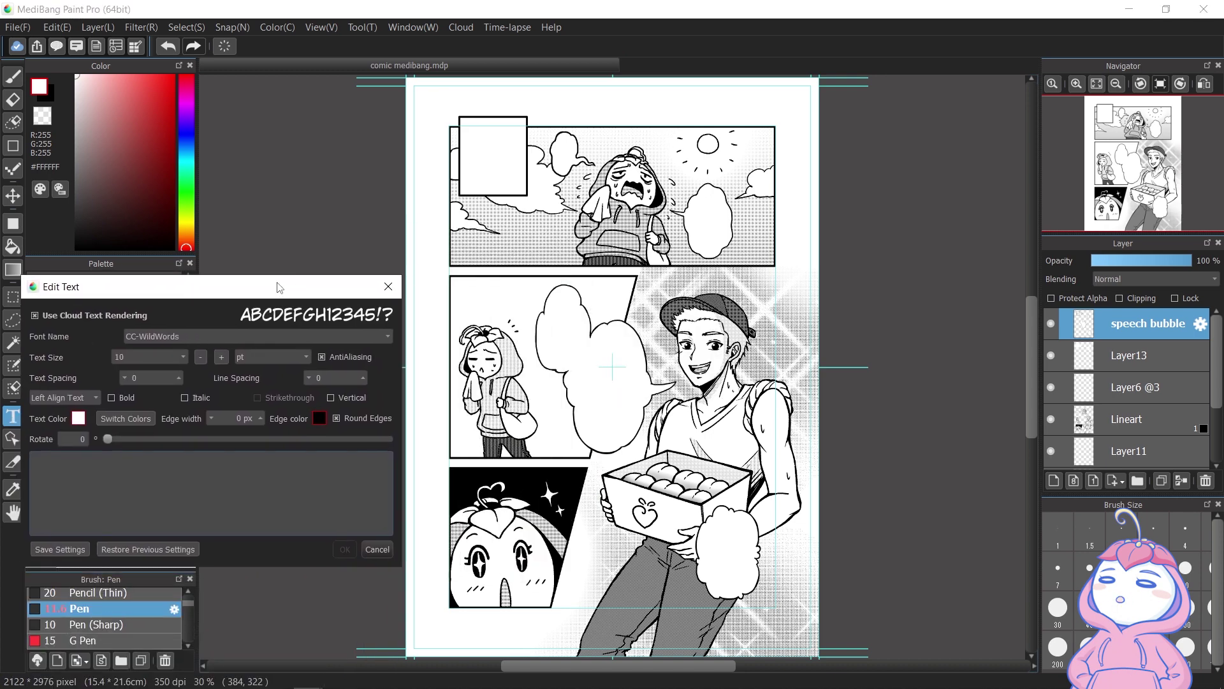
click(35, 315)
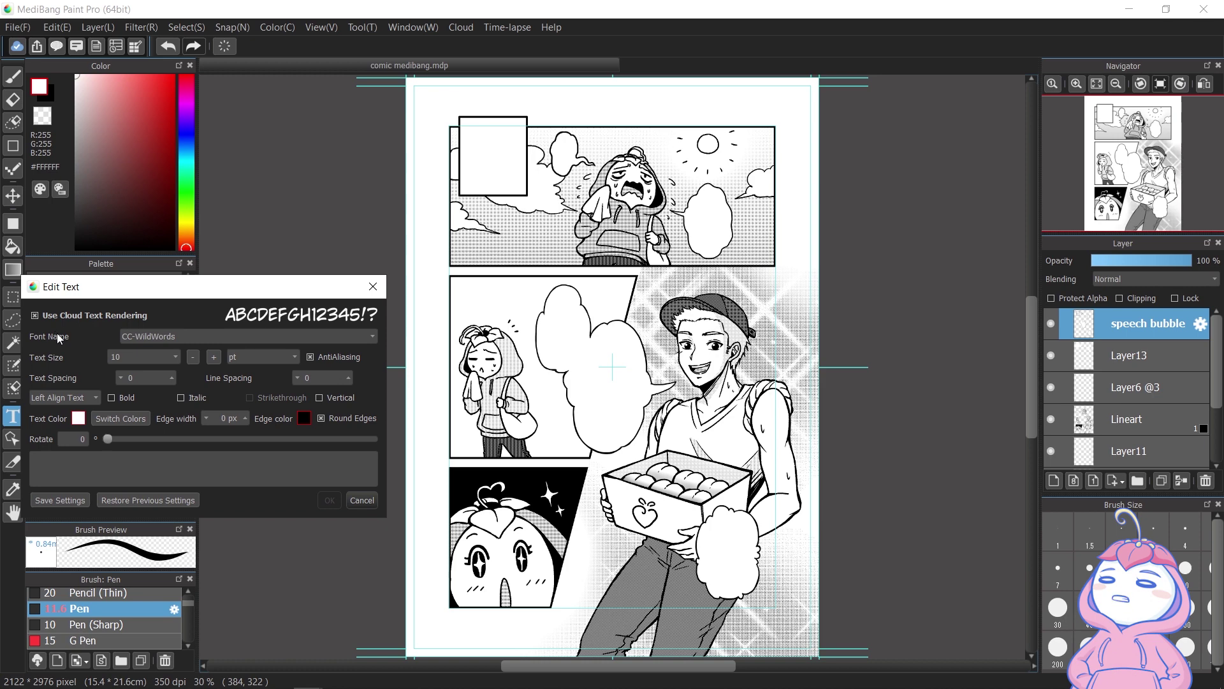
click(158, 338)
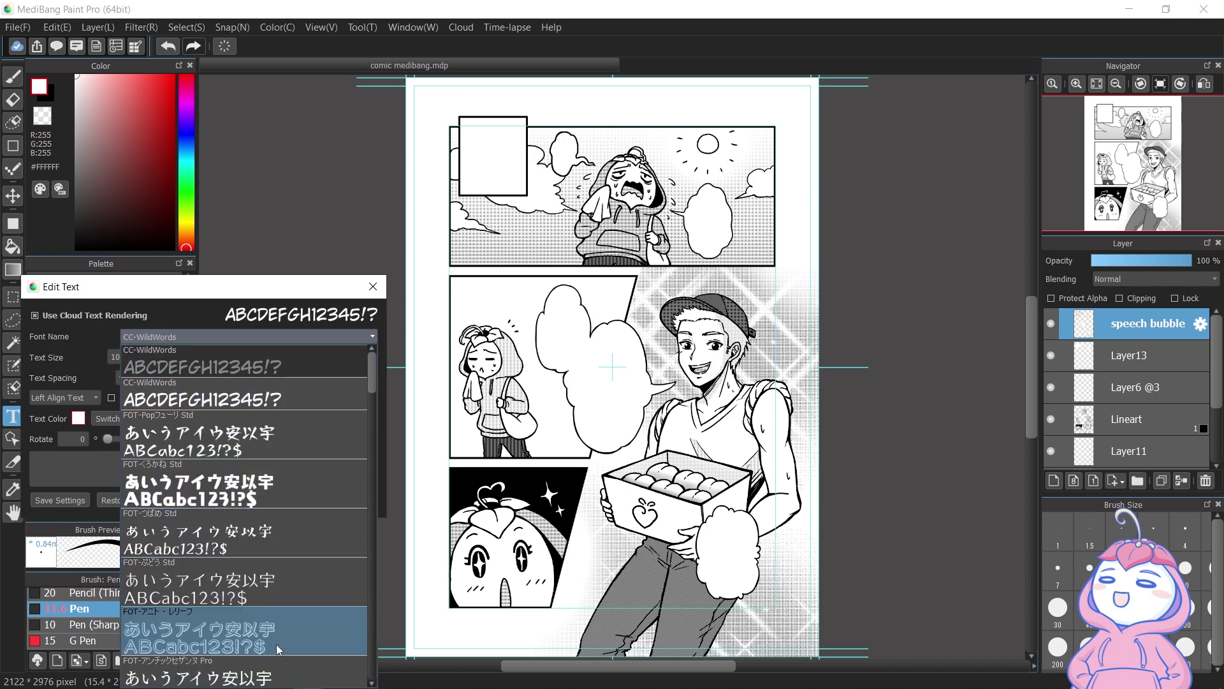
click(297, 358)
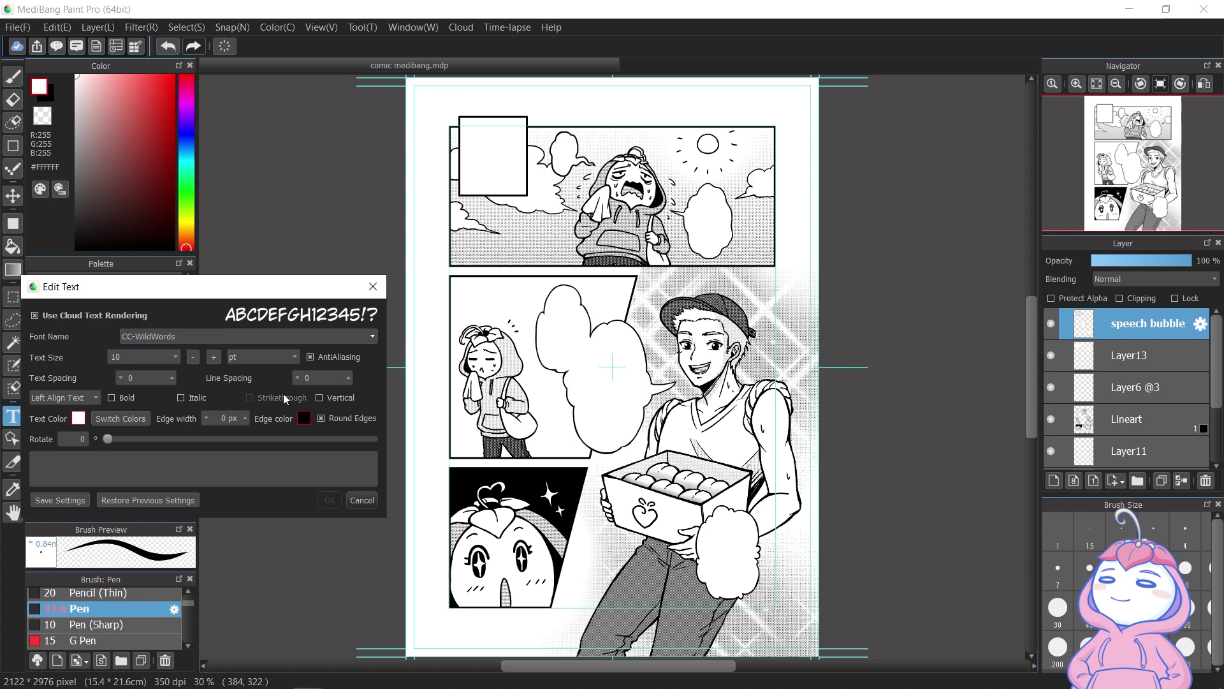
click(178, 358)
click(167, 409)
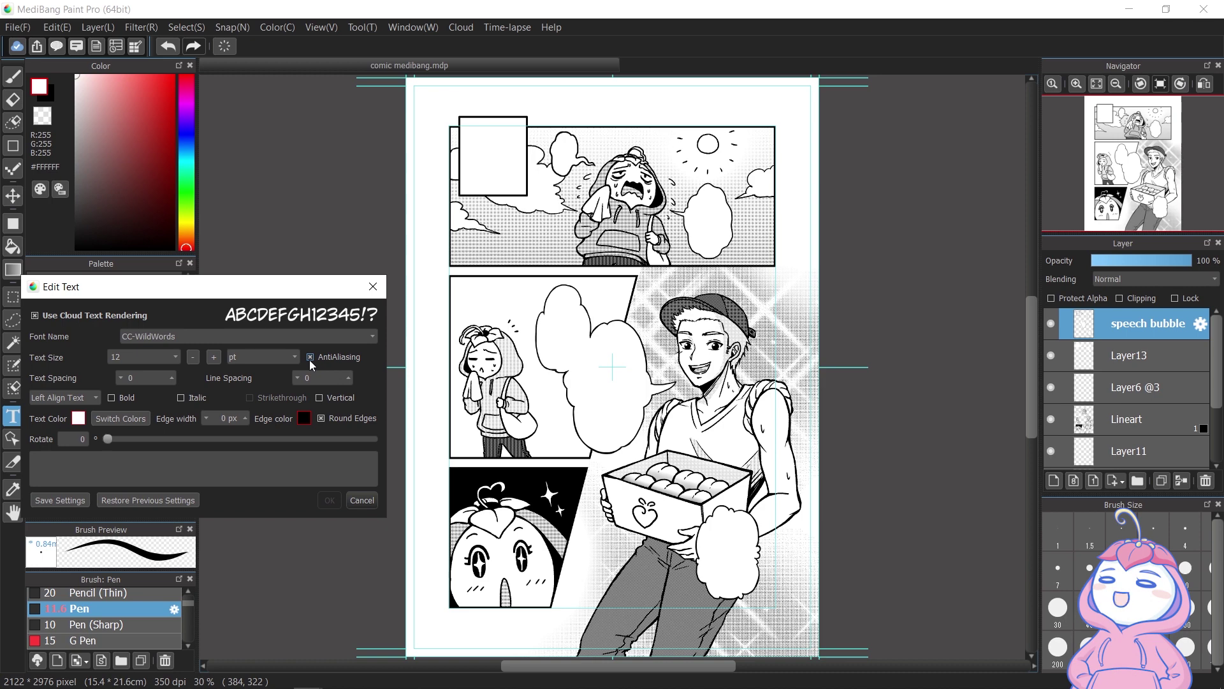
Letter 'Suatu siang yang terik....' in black and move it into the top-left caption box
text(Suatu siang )
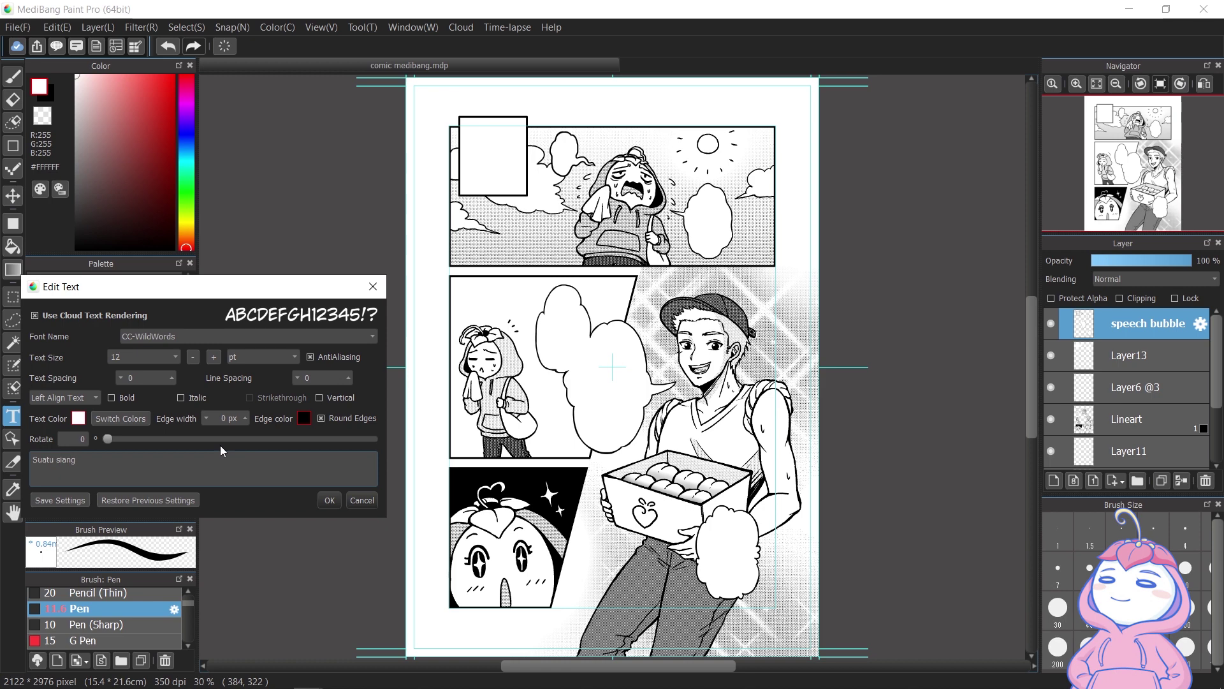
text(yang terik....)
click(78, 418)
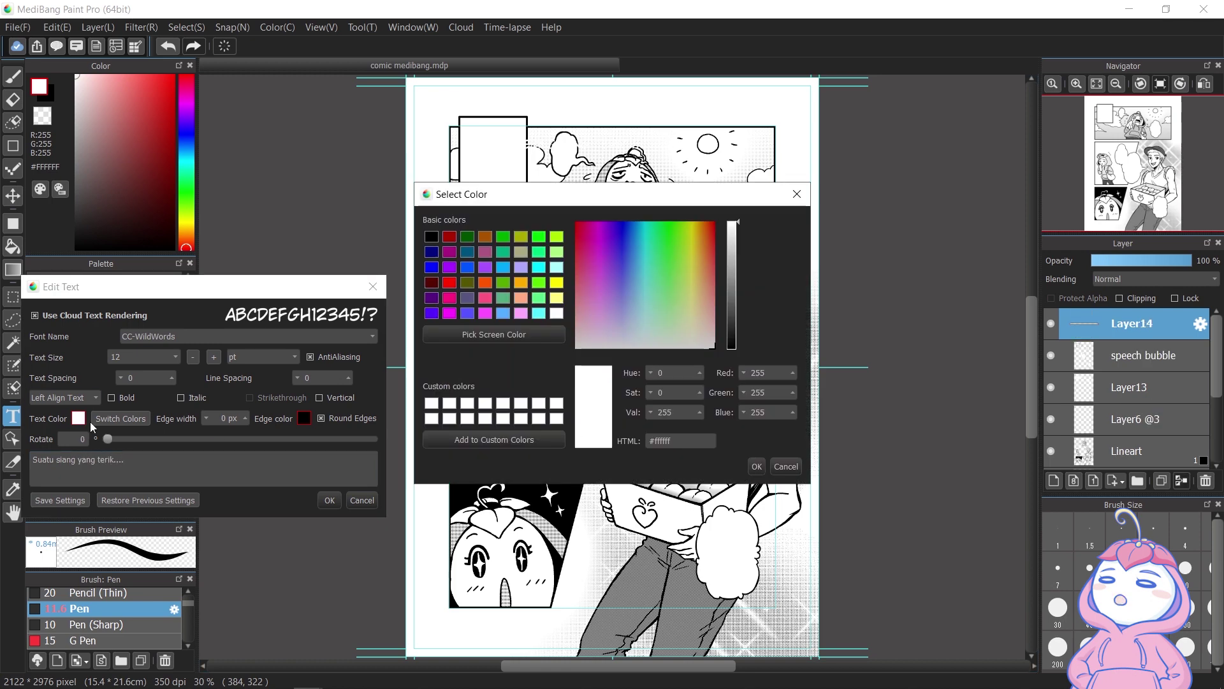
click(432, 237)
click(757, 466)
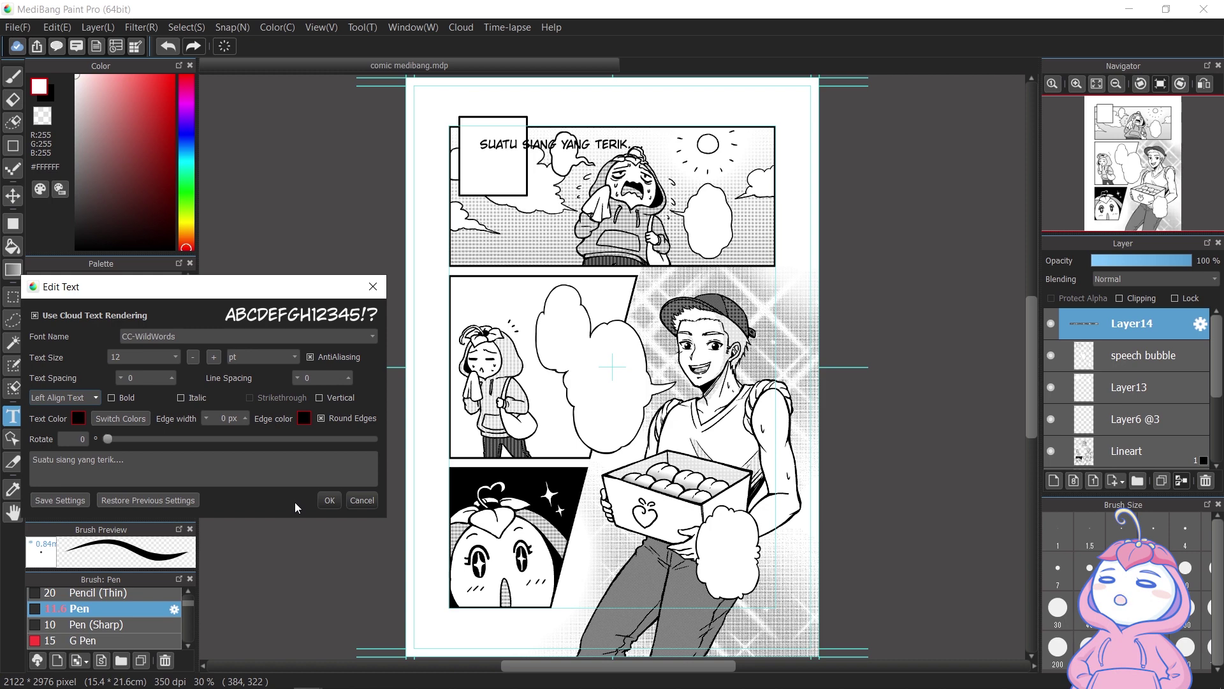
click(328, 500)
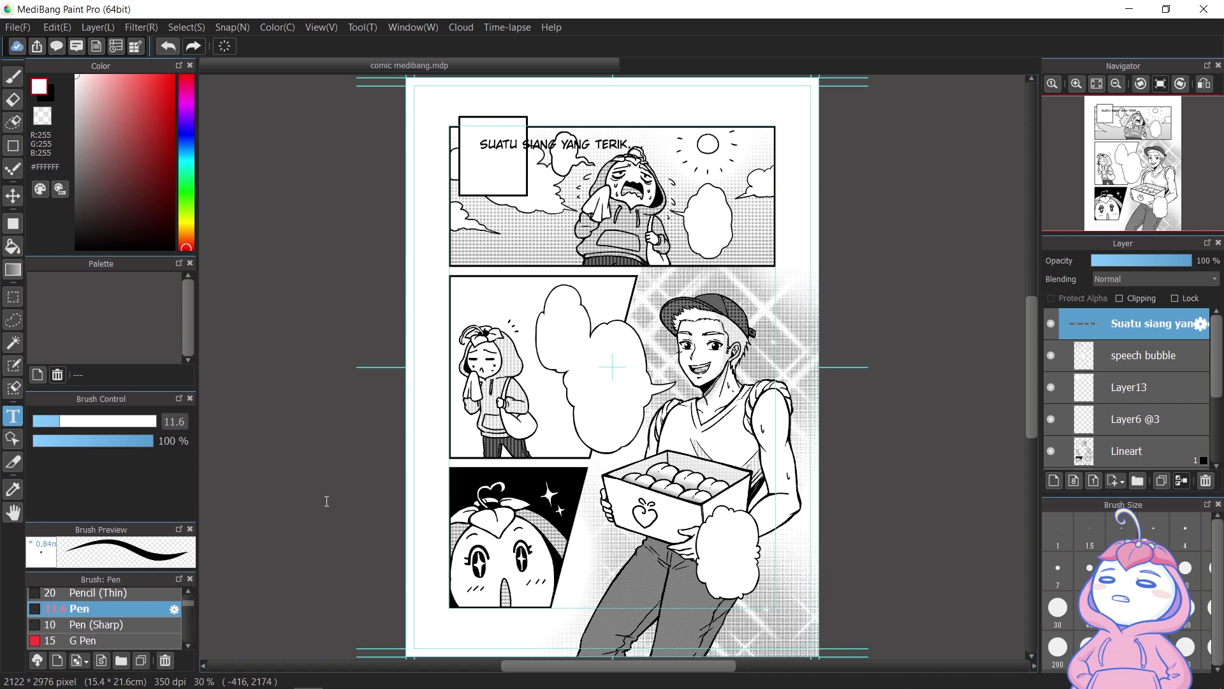
mouse_move(529, 146)
mouse_down()
mouse_move(525, 158)
mouse_move(484, 148)
mouse_move(491, 107)
mouse_move(513, 130)
mouse_up()
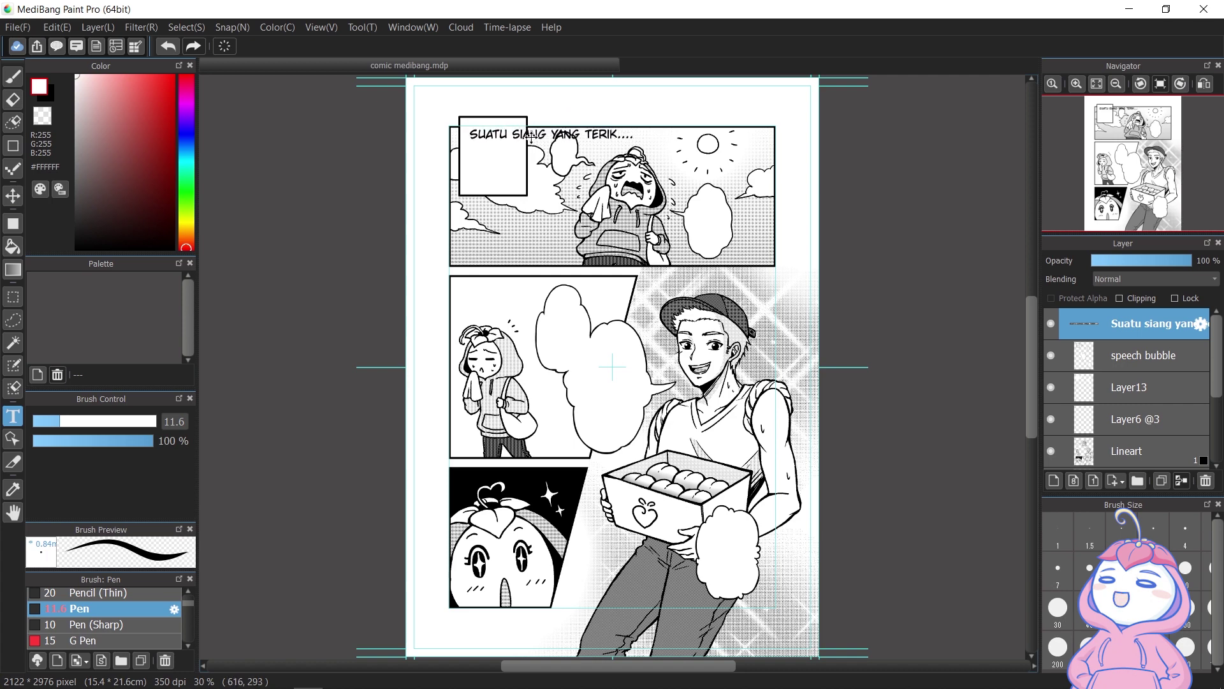
Break the caption onto separate lines, centre it and reduce its text size to 10
click(1202, 327)
click(56, 460)
key(Return)
key(ctrl+Right)
key(BackSpace)
key(Return)
key(ctrl+Right)
key(Left)
key(Return)
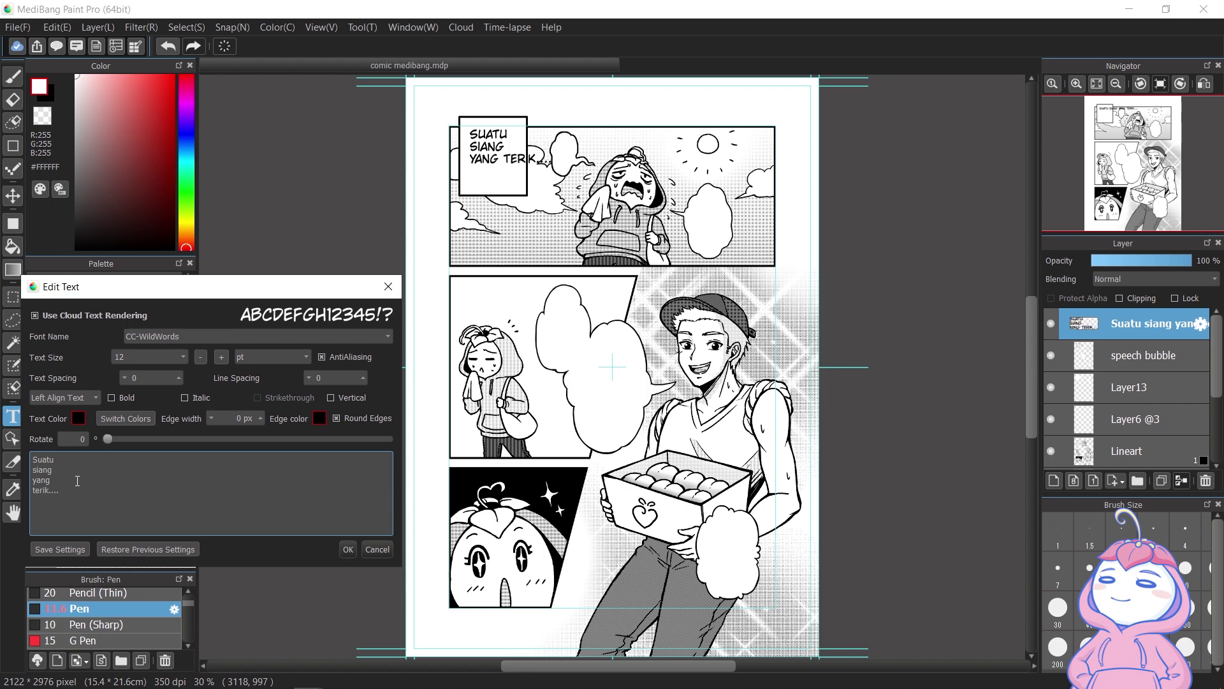
click(77, 397)
click(77, 415)
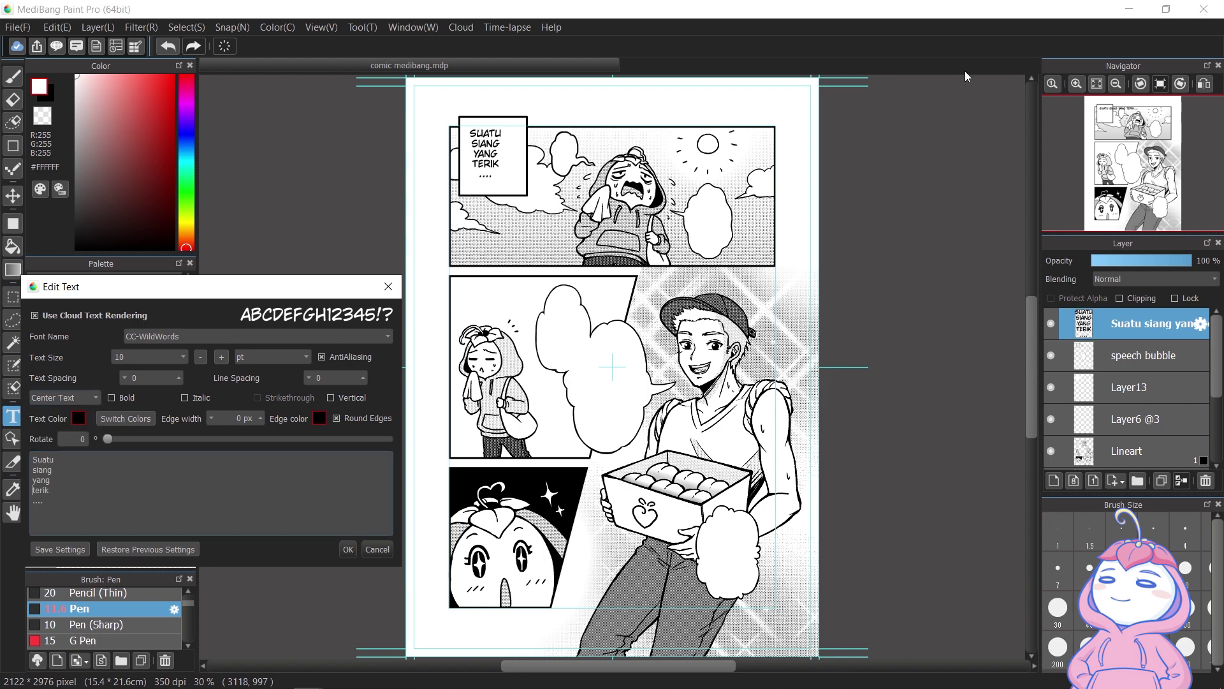
click(348, 550)
key(v)
click(57, 27)
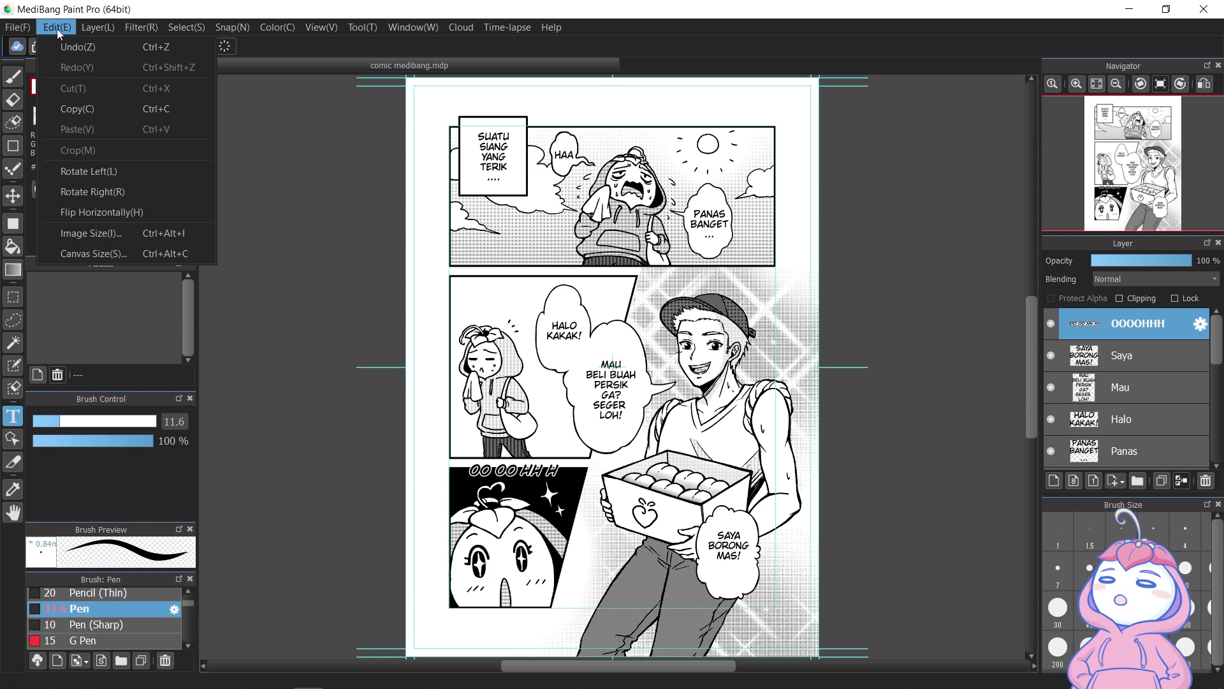
Convert the OOOOHHH sound-effect text layer into a pixel layer
mouse_move(84, 32)
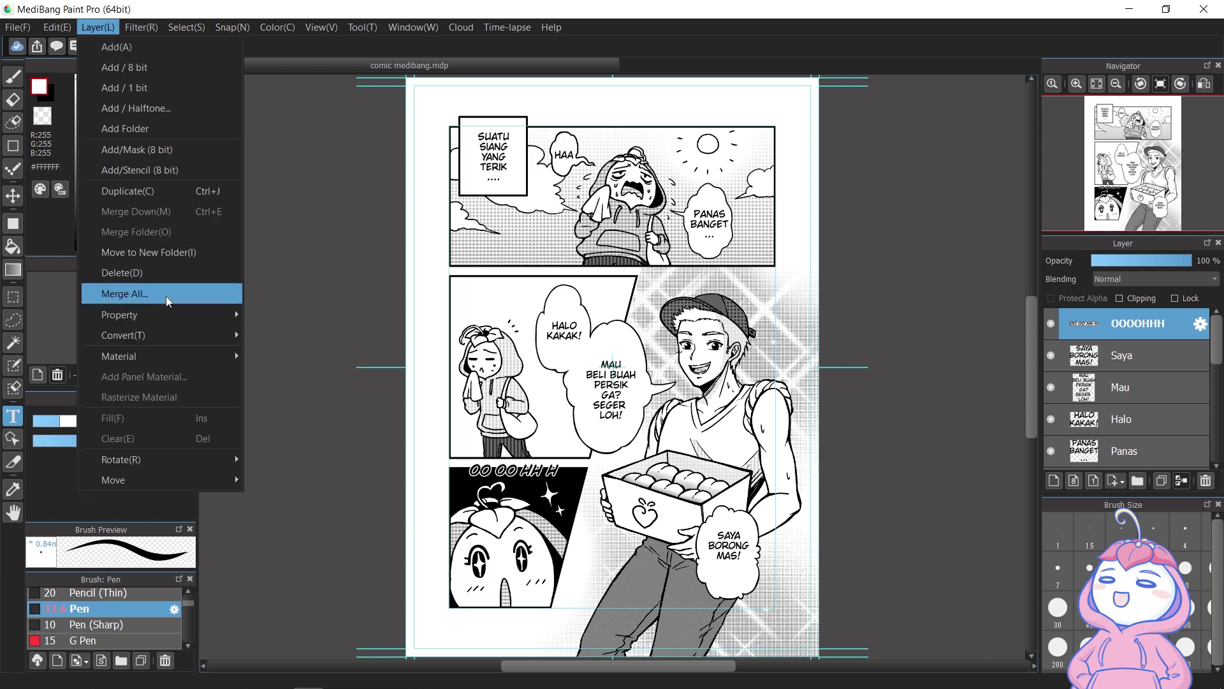
mouse_move(188, 335)
click(266, 338)
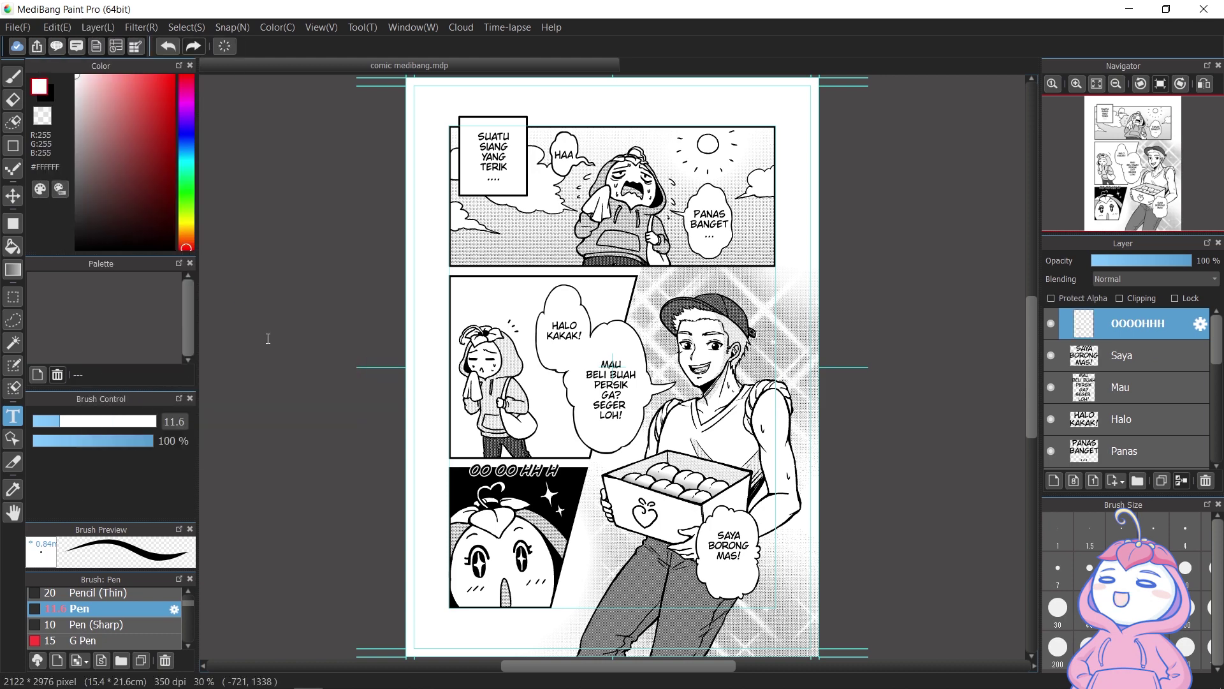
Rotate the sound effect slightly counter-clockwise and skew its corners with Free Transform
key(ctrl+t)
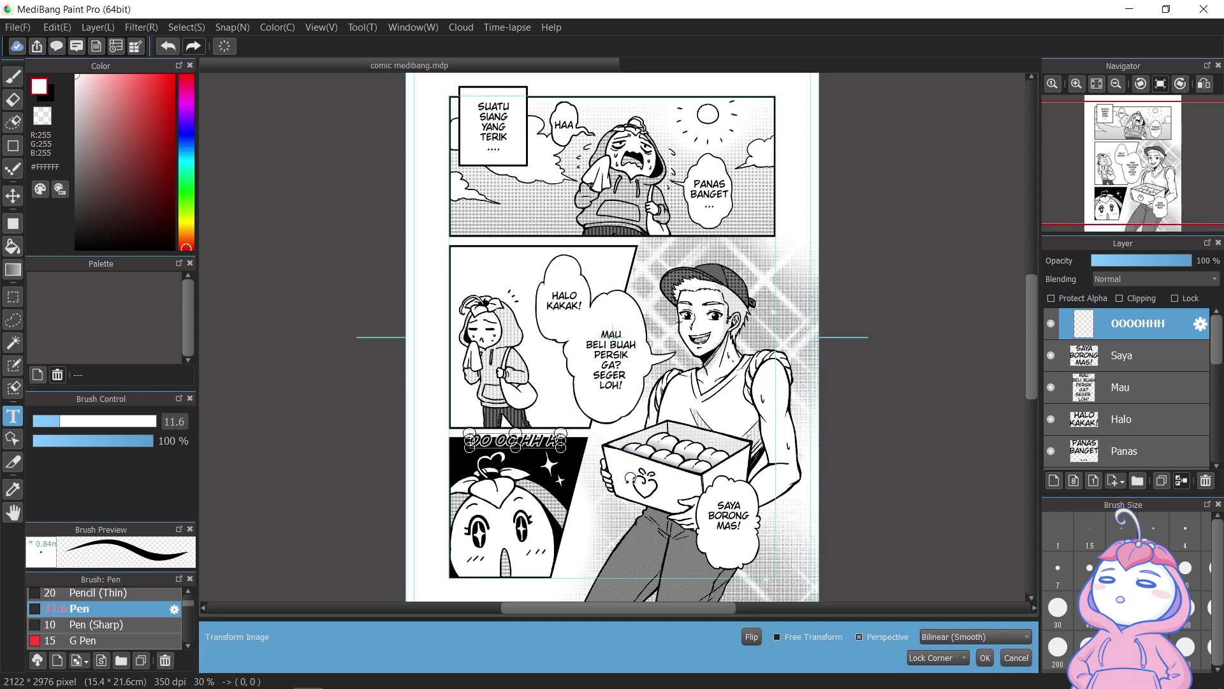
drag(582, 422, 538, 437)
click(777, 636)
drag(466, 450, 466, 449)
drag(558, 440, 559, 445)
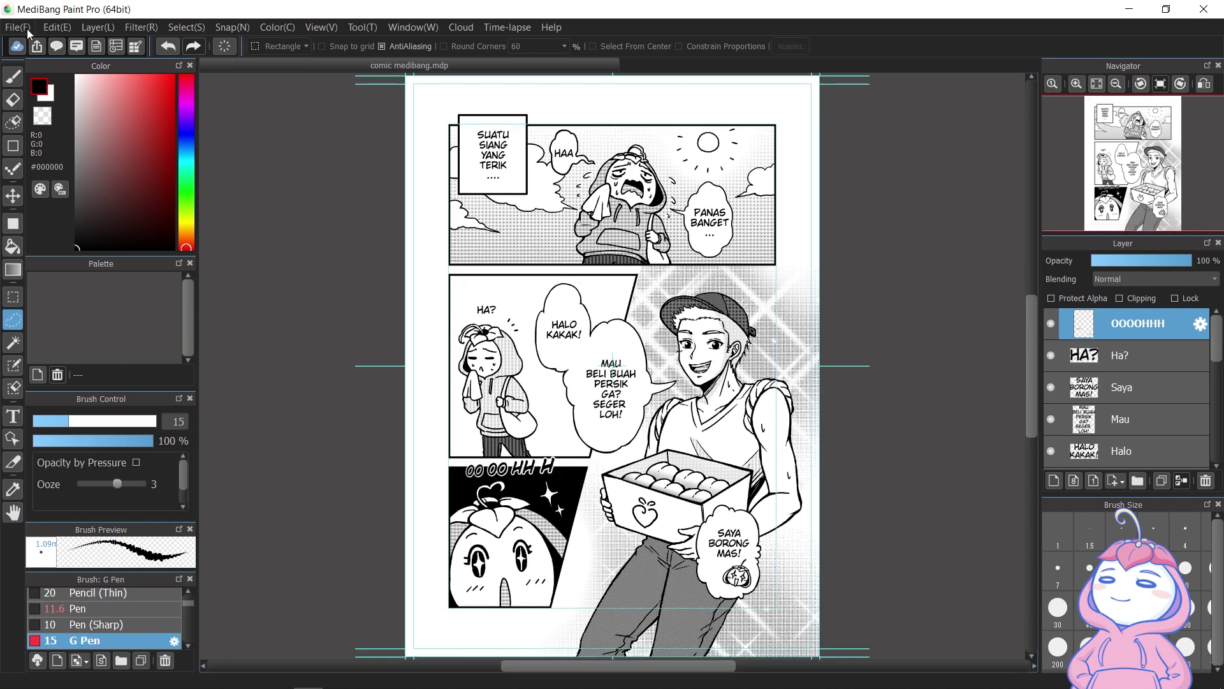
click(26, 29)
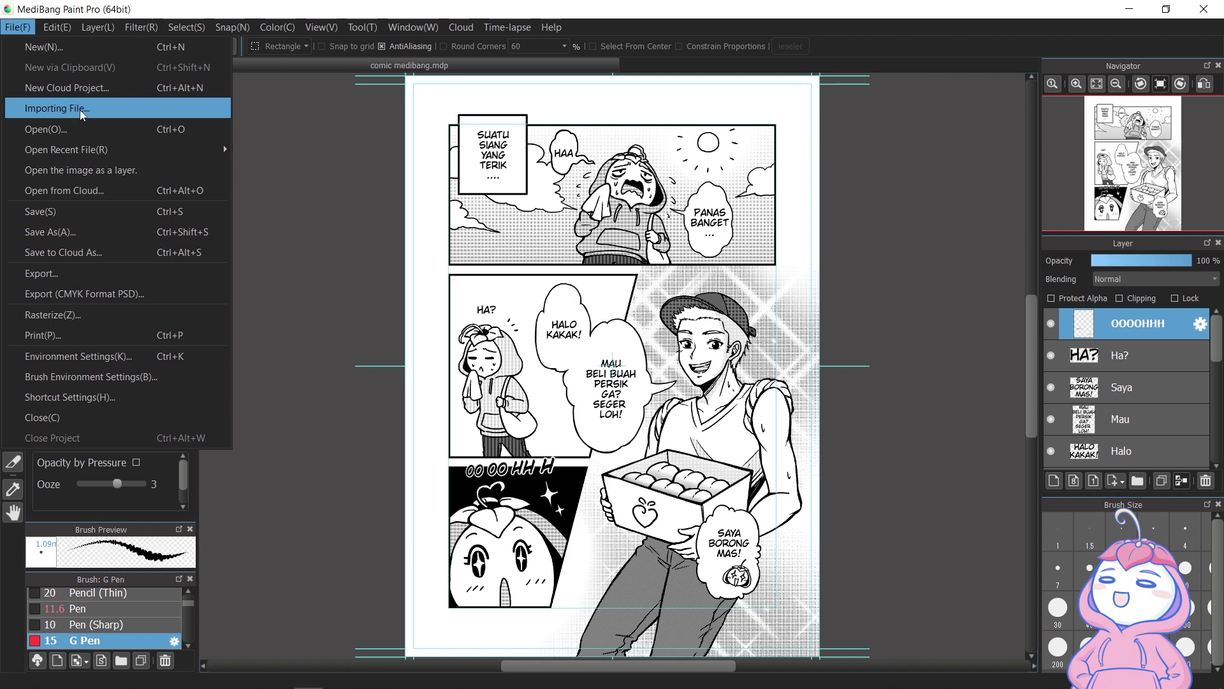
Export the page as JPEG at quality 100 named 1.jpg and locate it in Source Files
click(162, 277)
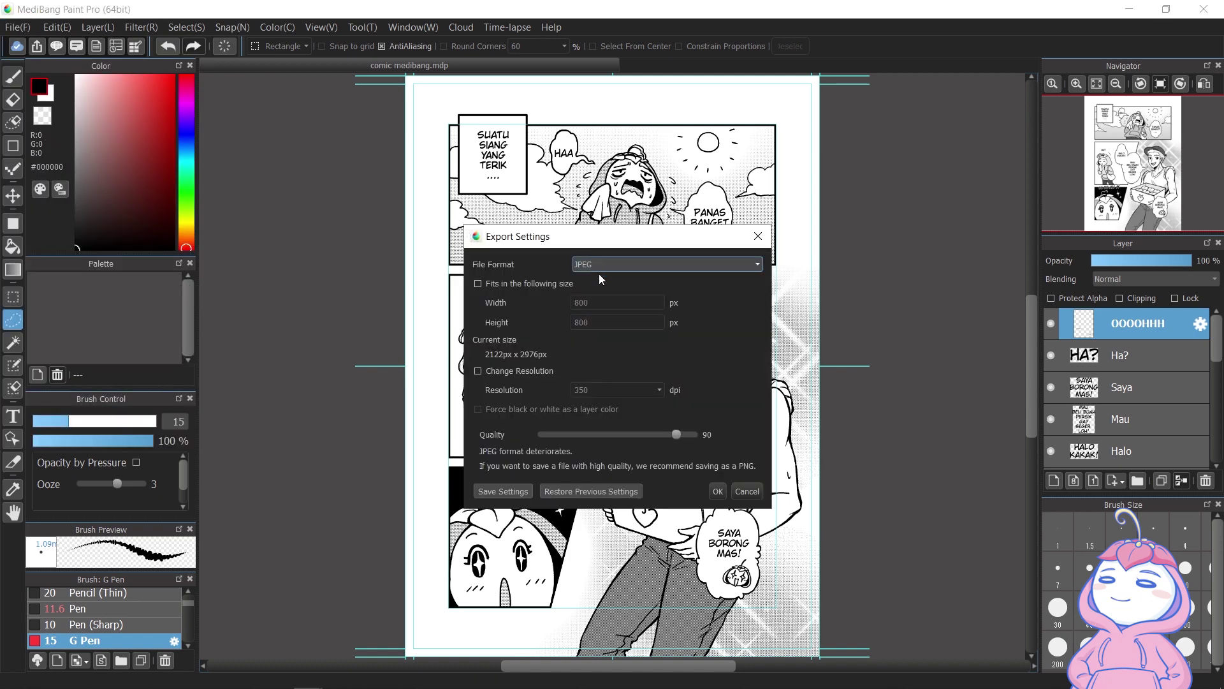
drag(677, 436, 709, 445)
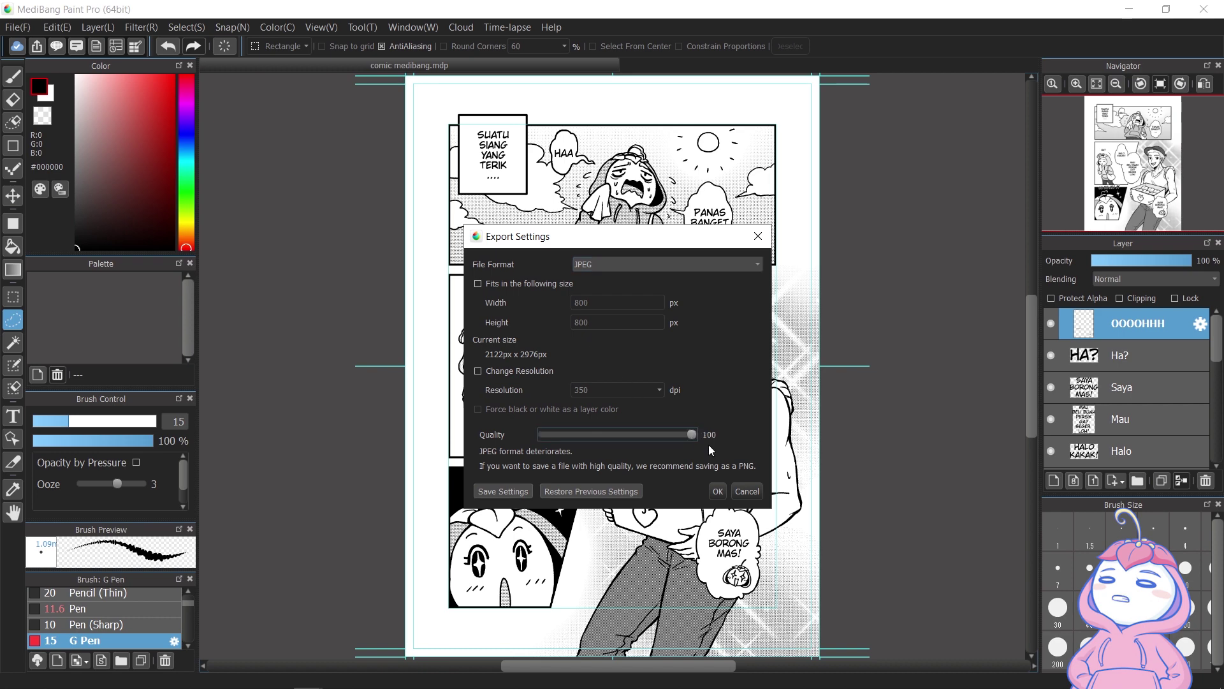
click(718, 491)
click(385, 376)
key(alt+Tab)
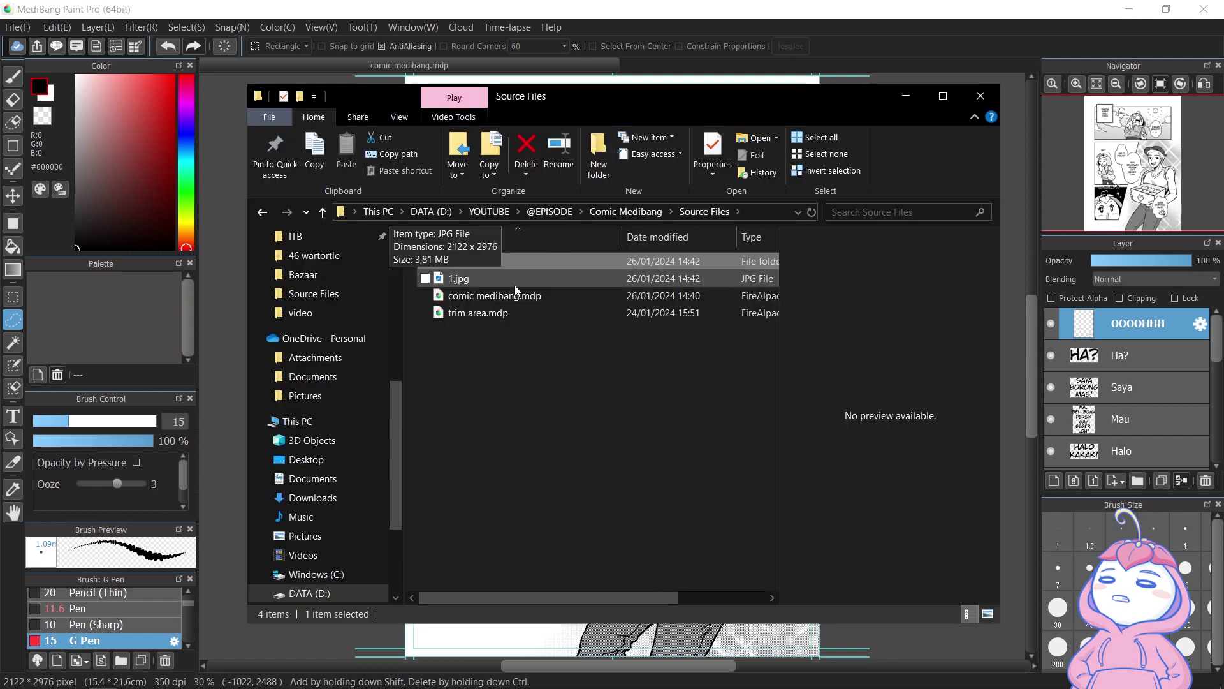
click(548, 279)
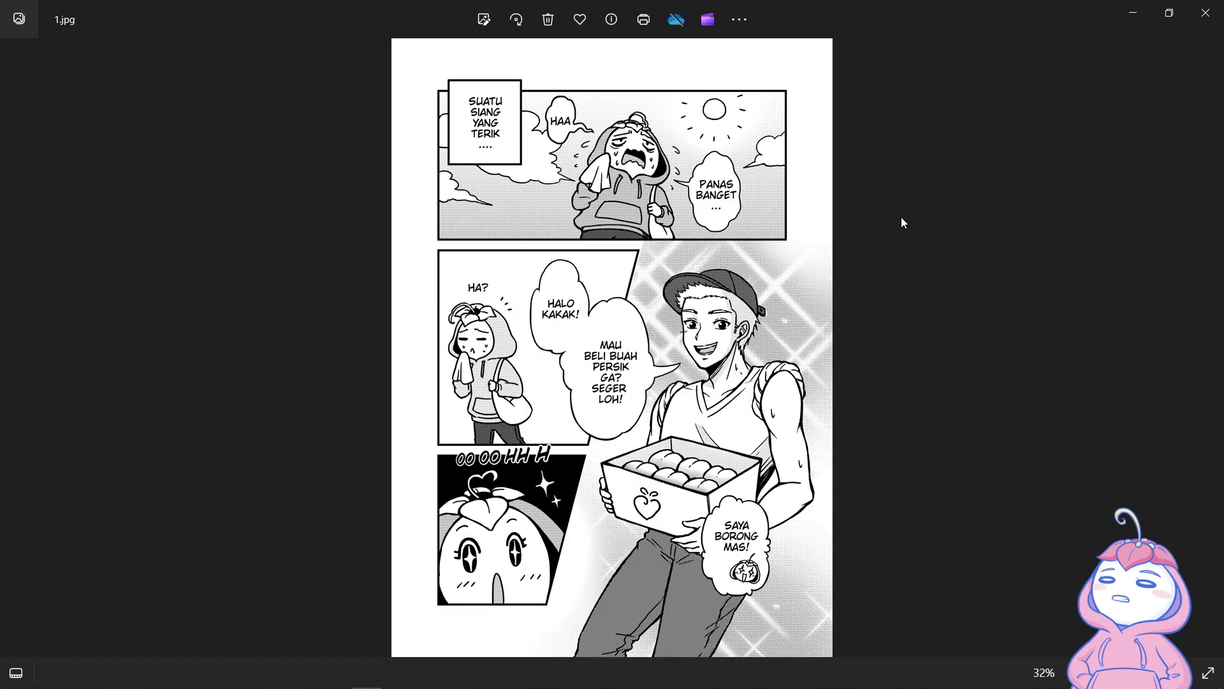